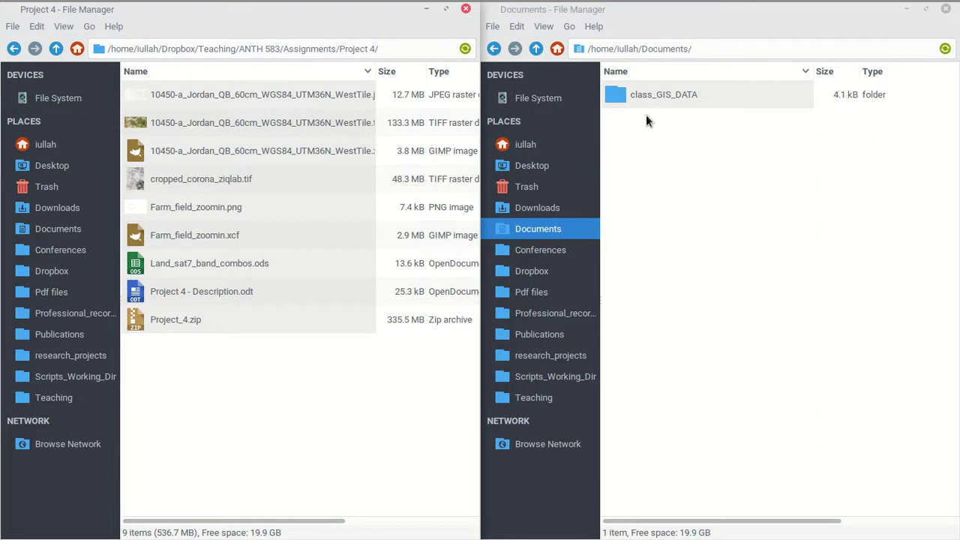
- Open the class_GIS_DATA folder in Documents and look through its Exported_maps_and_graphics subfolder
left_click(198, 318)
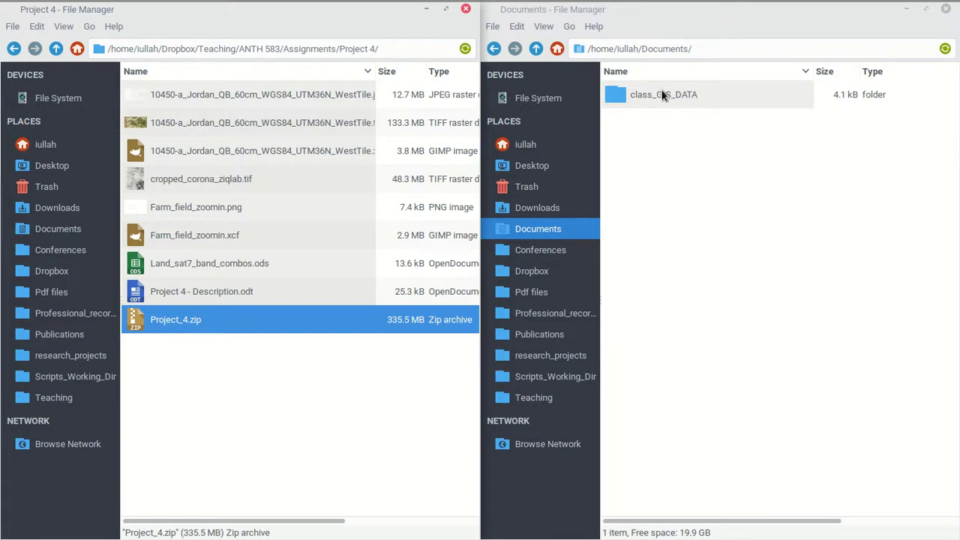
left_click(640, 101)
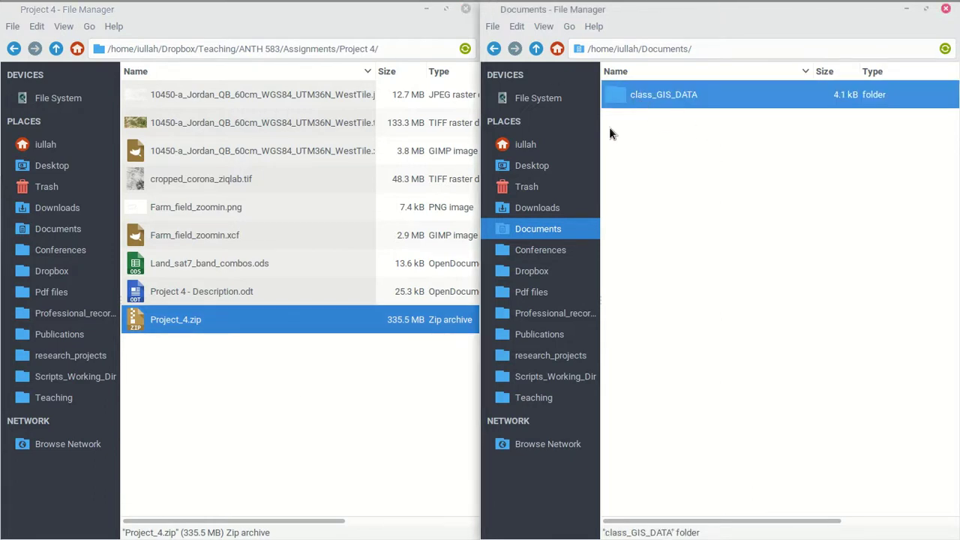
double_click(652, 94)
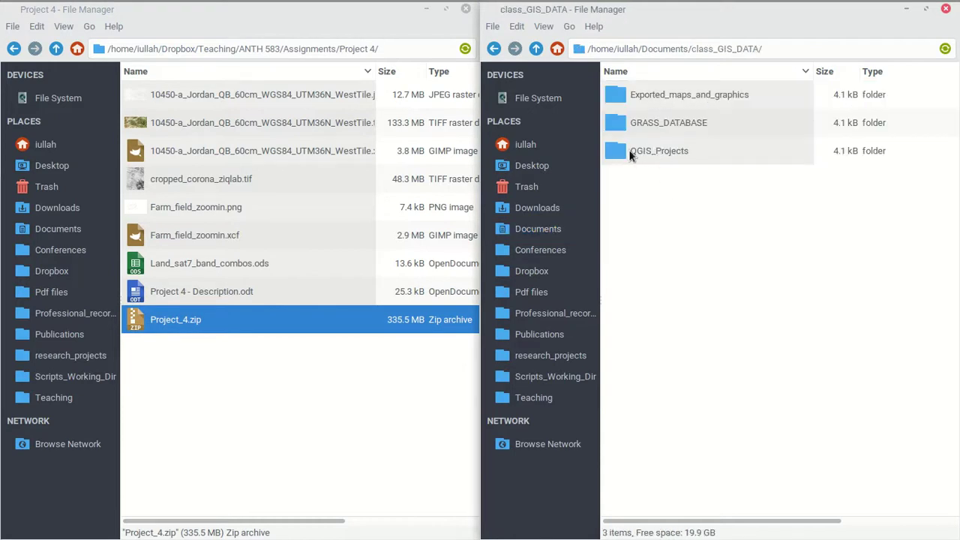
left_click(659, 150)
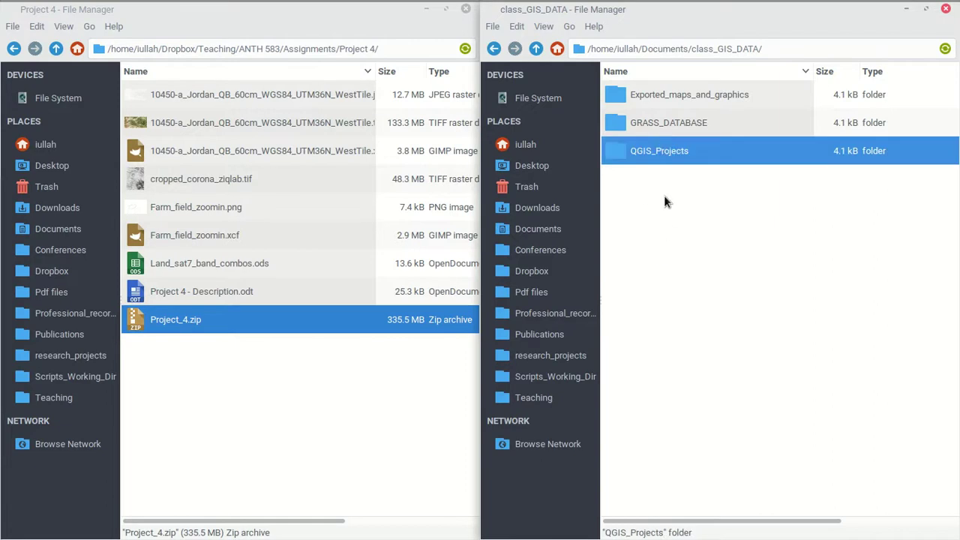
left_click(673, 98)
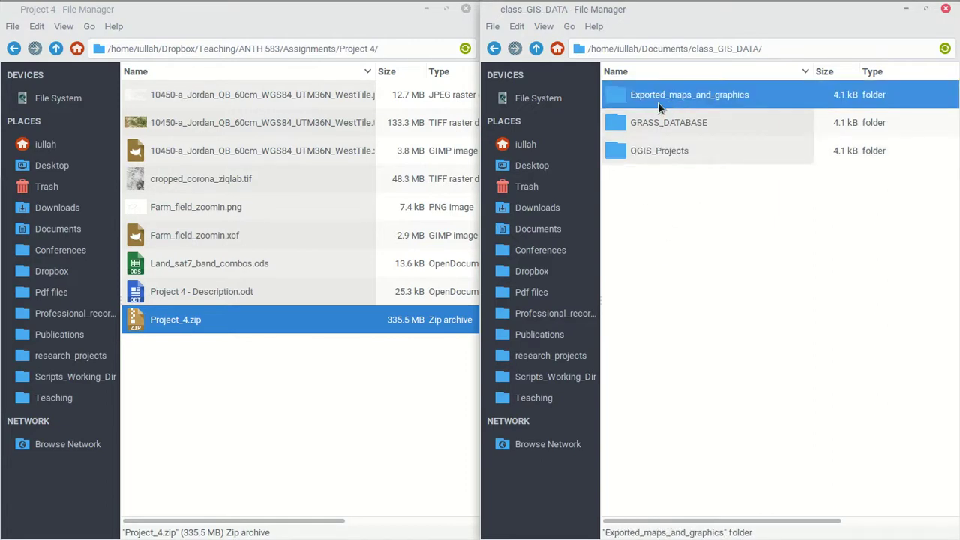
double_click(667, 97)
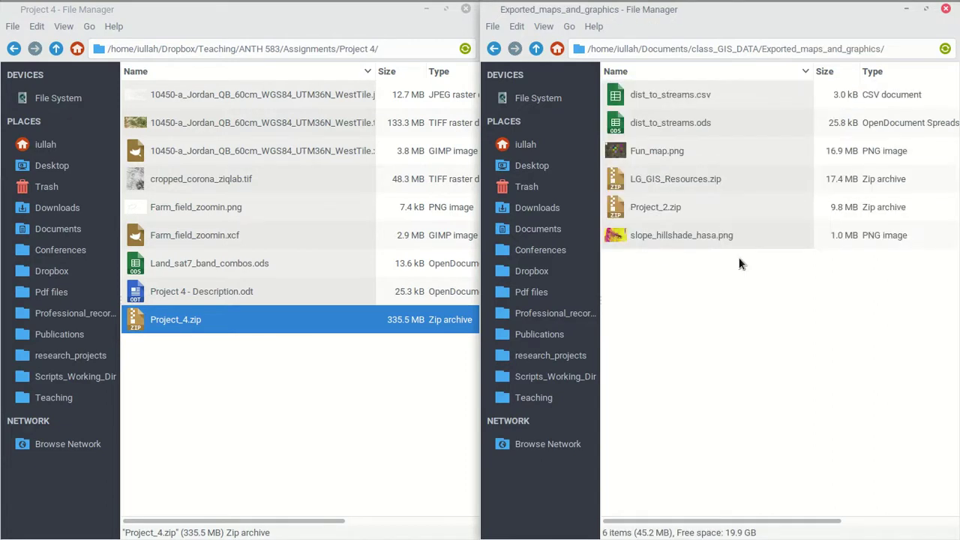
left_click(536, 49)
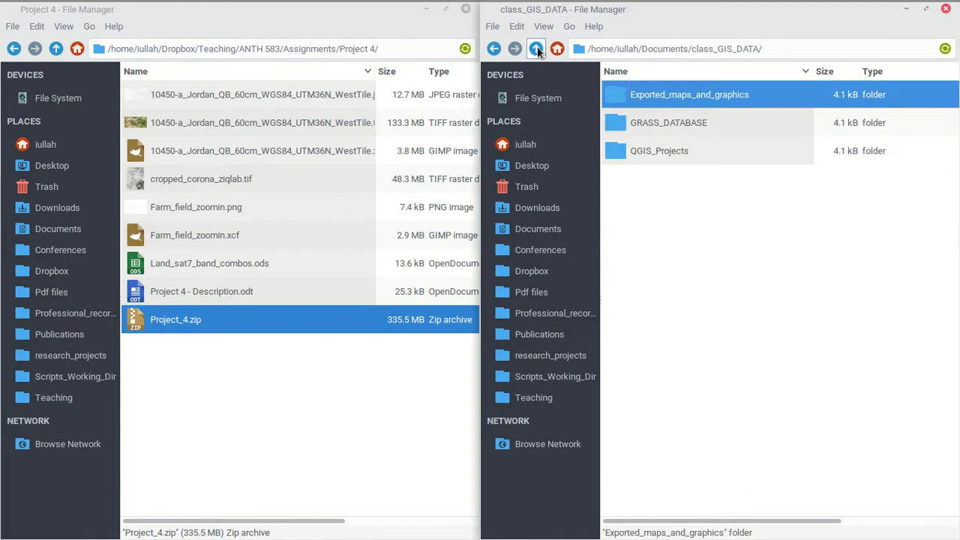
- Browse GRASS_DATABASE to the Hasa_wgs84_UTMz36n location and examine its PERMANENT, project2 and project3 mapset folders
left_click(677, 127)
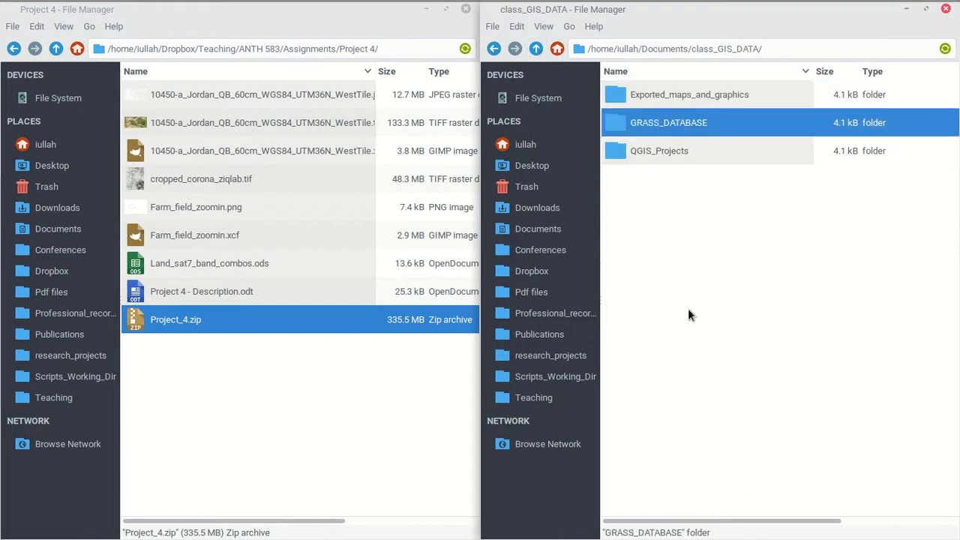
double_click(646, 123)
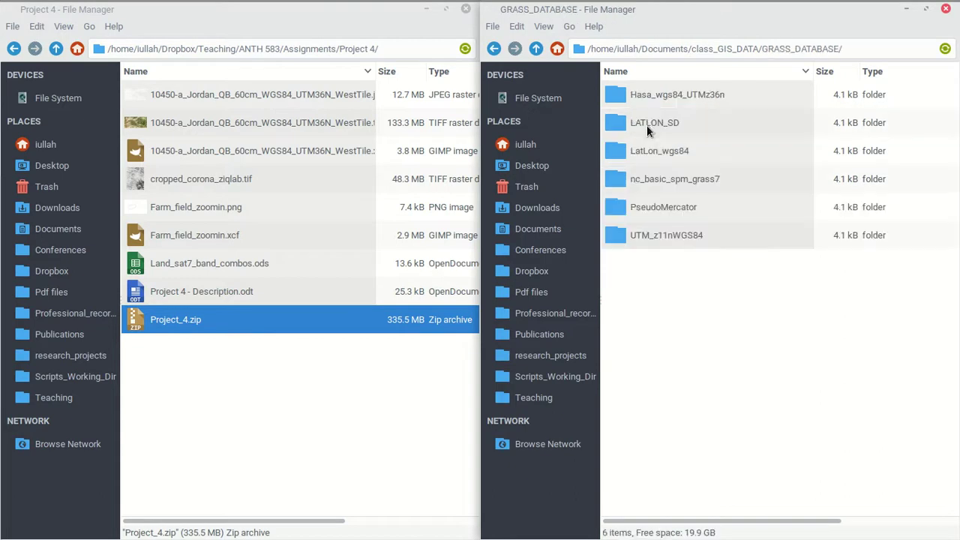
double_click(674, 98)
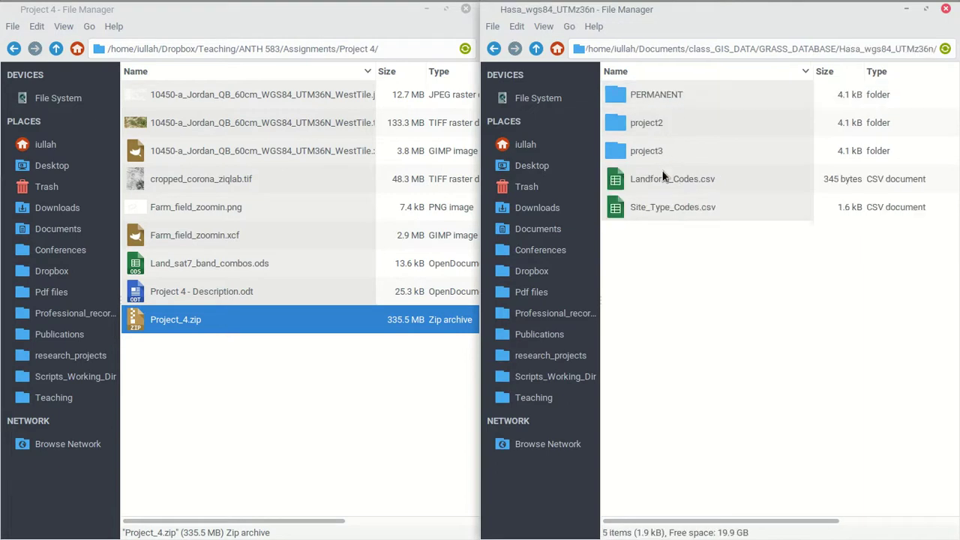
left_click(535, 48)
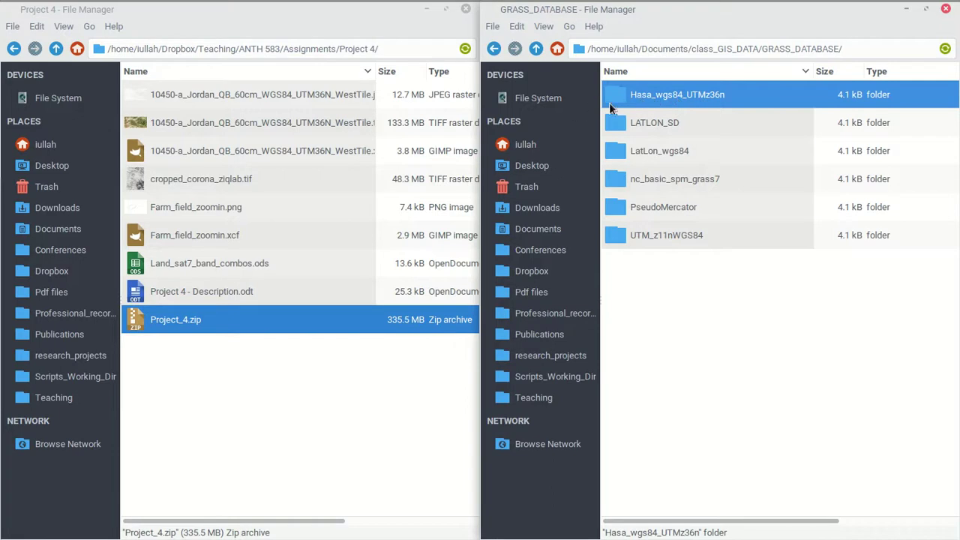
double_click(683, 97)
left_click(643, 100)
left_click(645, 123)
left_click(654, 149)
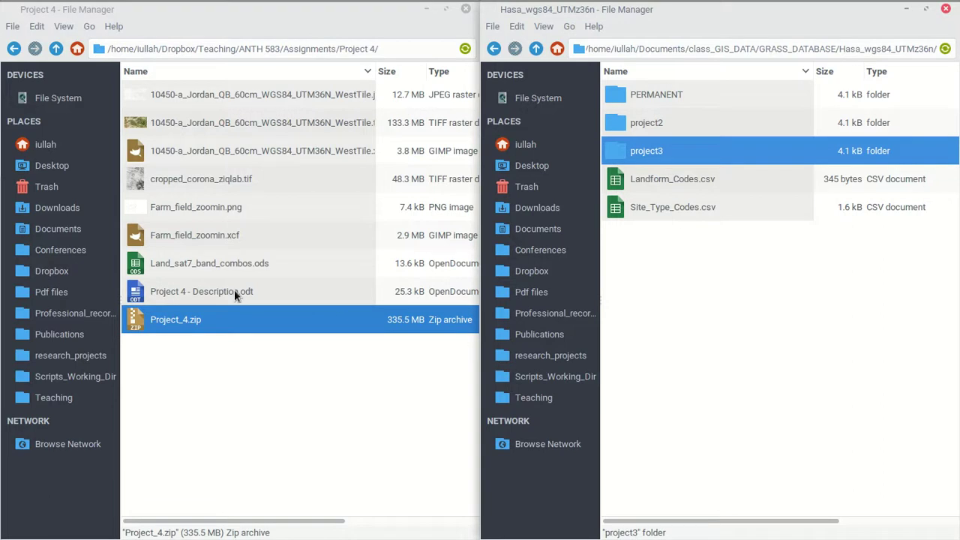
- Extract all files of Project_4.zip into Documents/class_GIS_DATA/GRASS_DATABASE/Hasa_wgs84_UTMz36n, keeping the directory structure
right_click(148, 319)
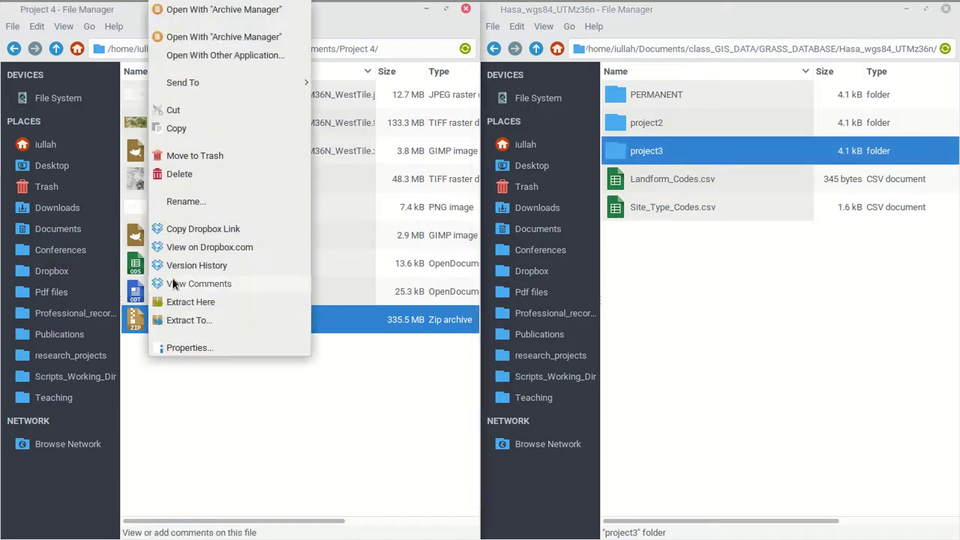
left_click(193, 320)
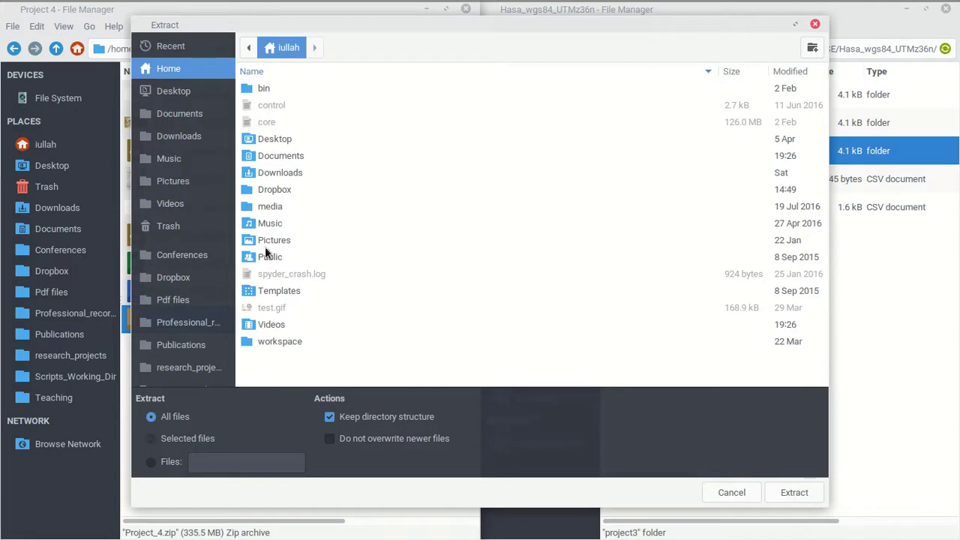
double_click(275, 156)
double_click(274, 88)
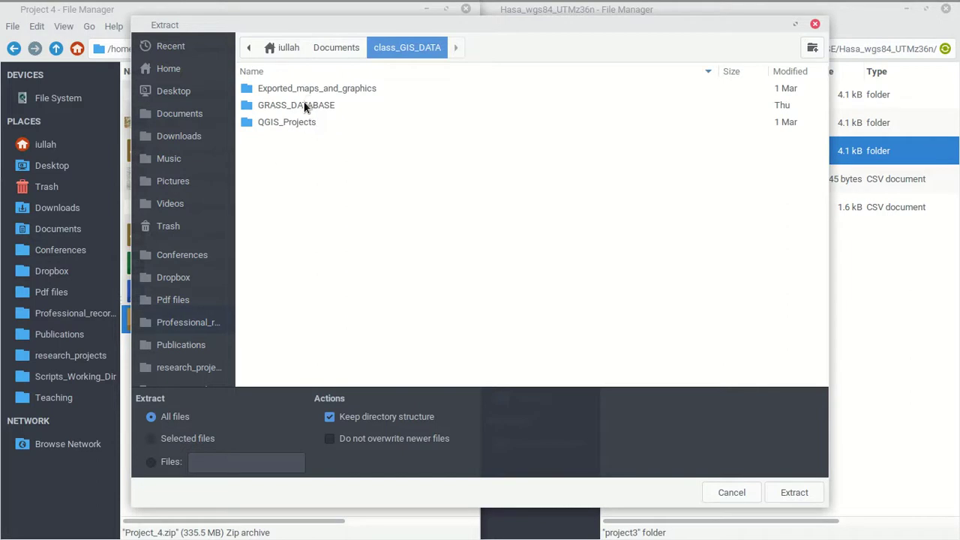
double_click(304, 105)
double_click(303, 88)
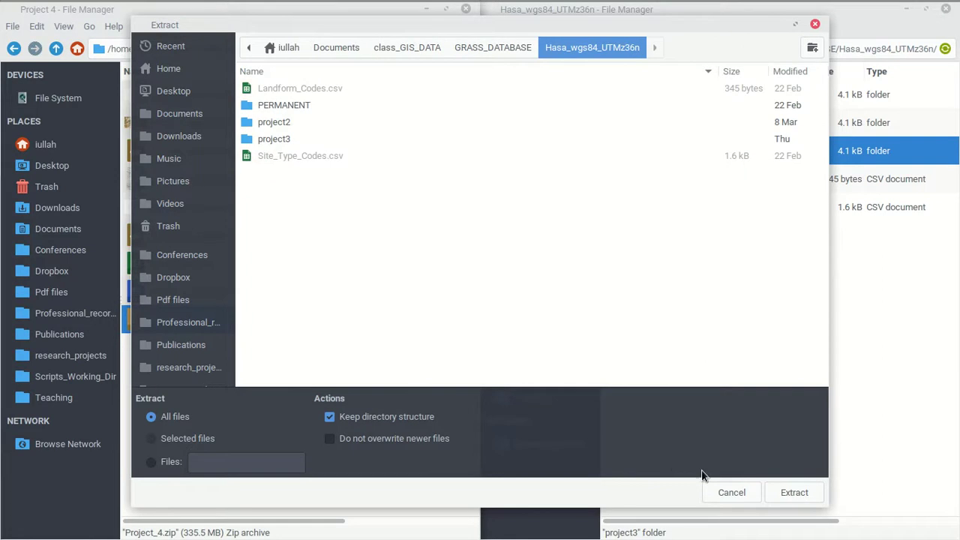
left_click(792, 492)
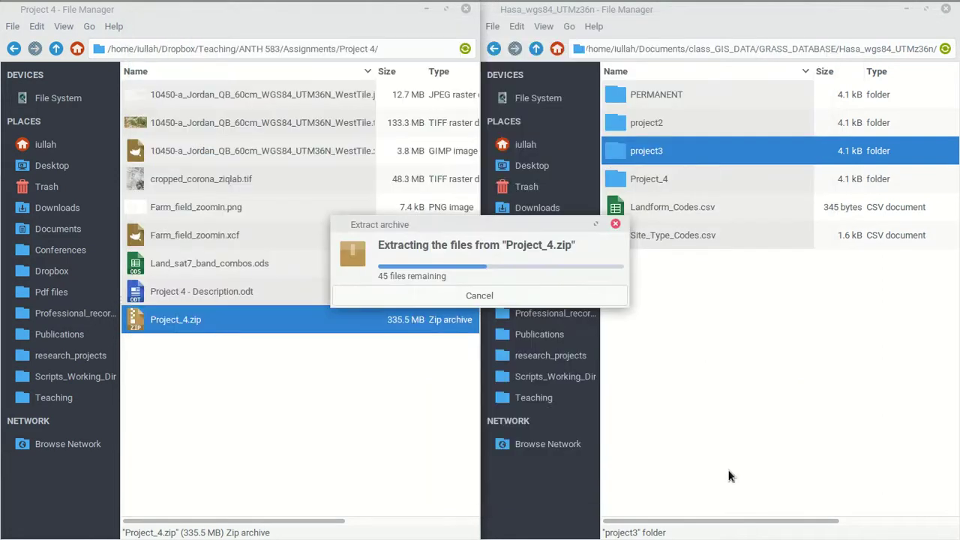
- Inspect the extracted Project_4 folder, including its cats and cell_misc subfolders, and return to the Hasa_wgs84_UTMz36n folder
left_click_drag(484, 230, 391, 236)
left_click(645, 180)
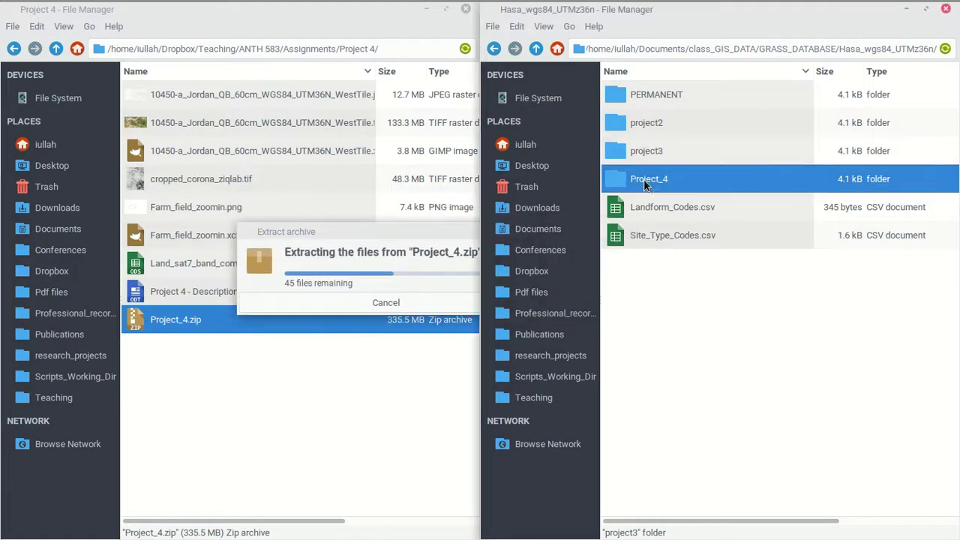
double_click(647, 182)
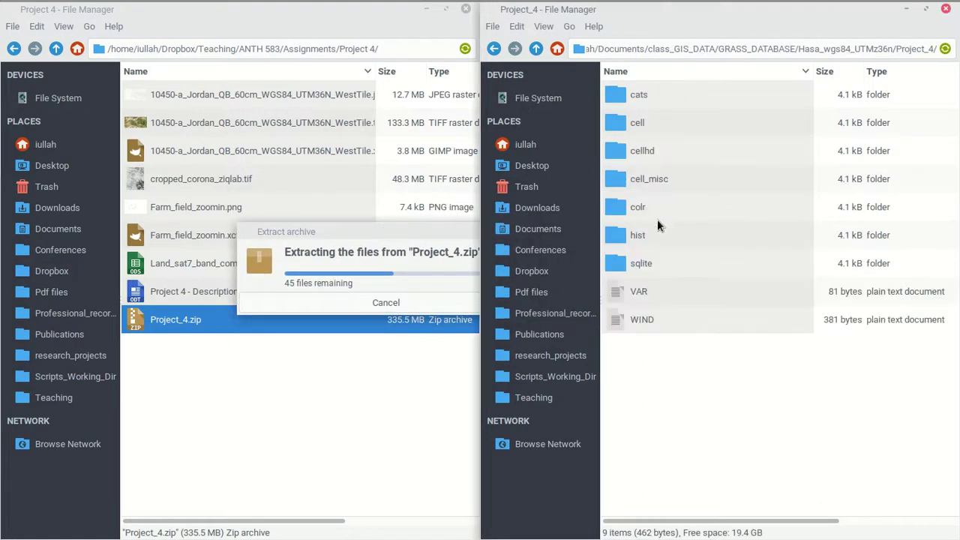
left_click(644, 98)
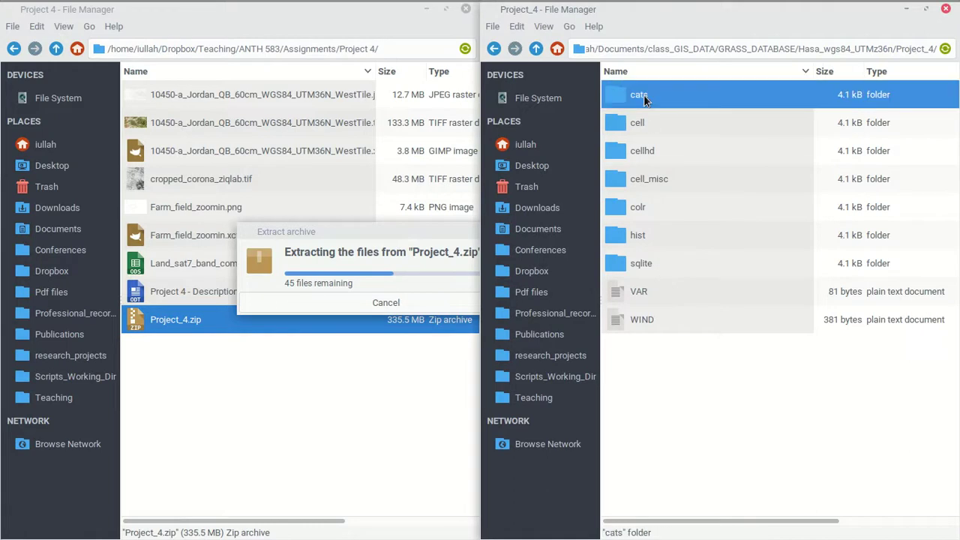
double_click(638, 96)
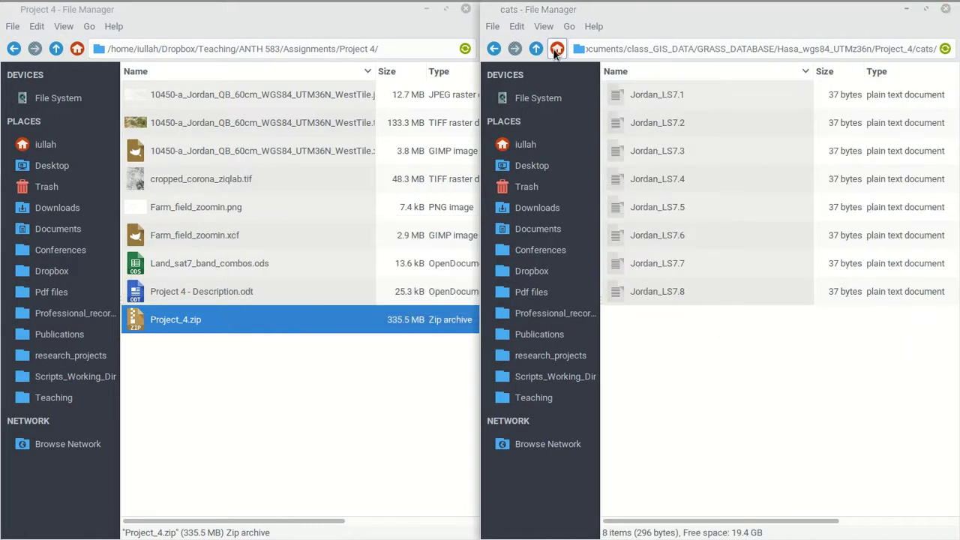
key("BackSpace")
left_click(639, 179)
double_click(639, 179)
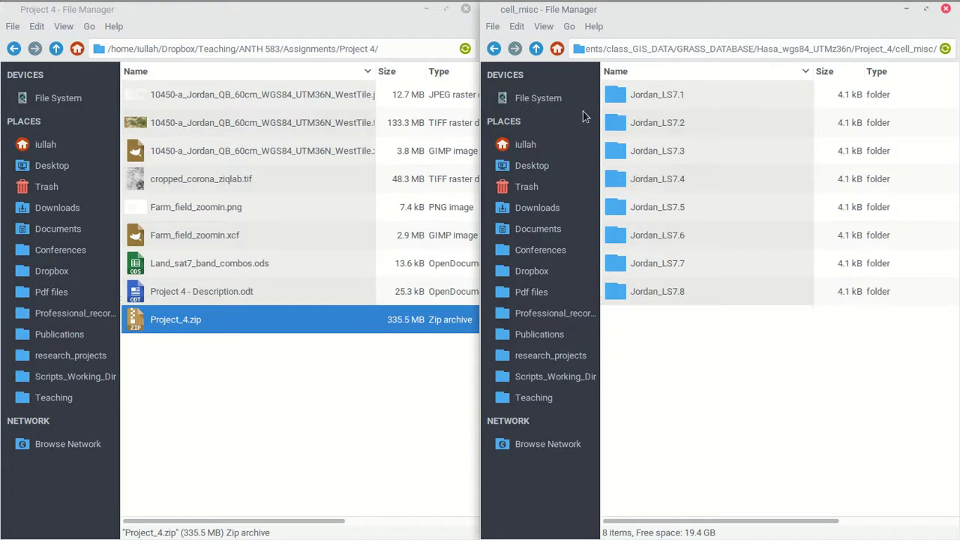
left_click(535, 49)
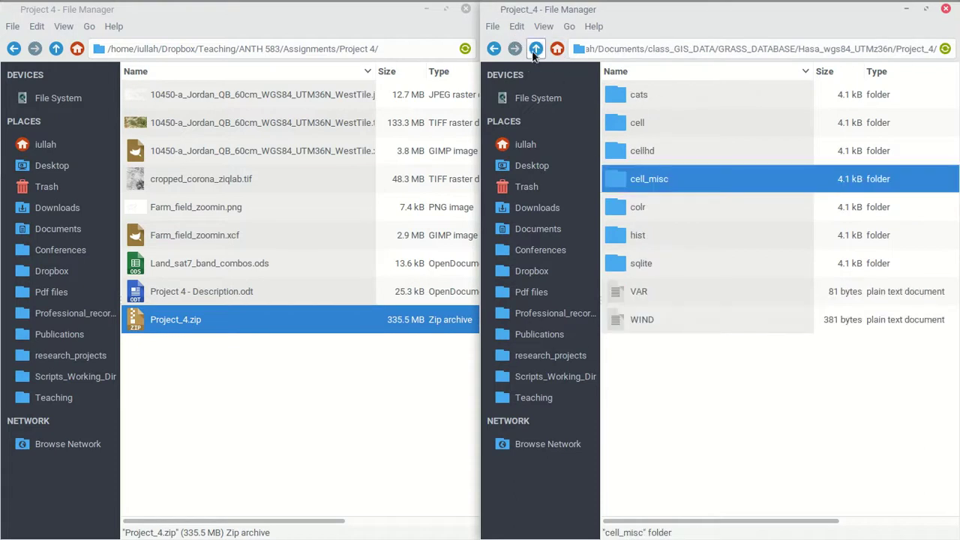
left_click(532, 50)
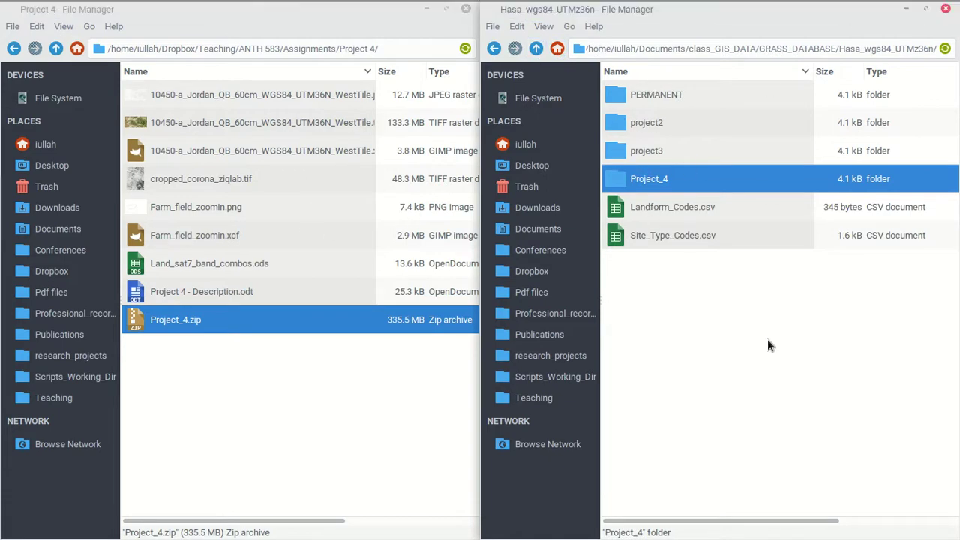
- Launch GRASS GIS and start a session in location Hasa_wgs84_UTMz36n with mapset Project_4, removing the existing lock file
left_click(18, 344)
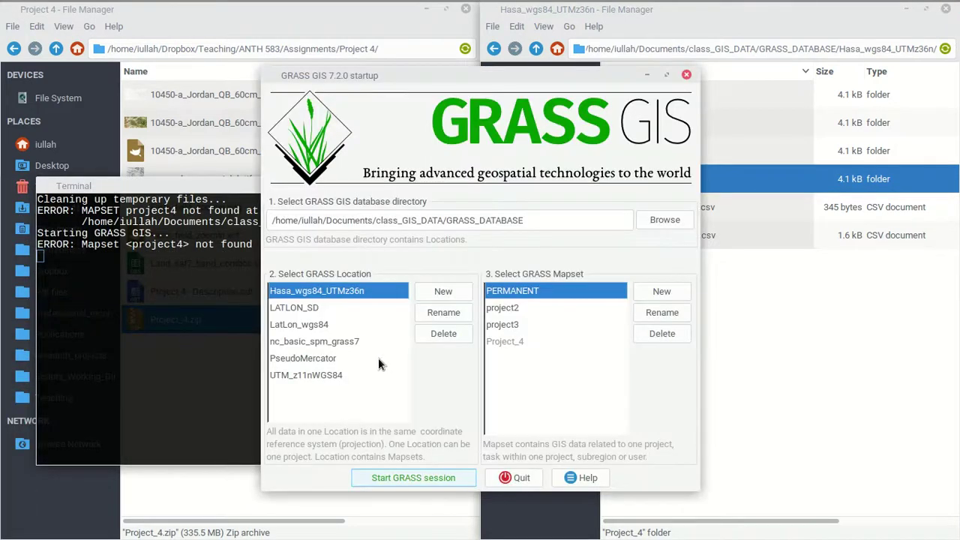
left_click(321, 293)
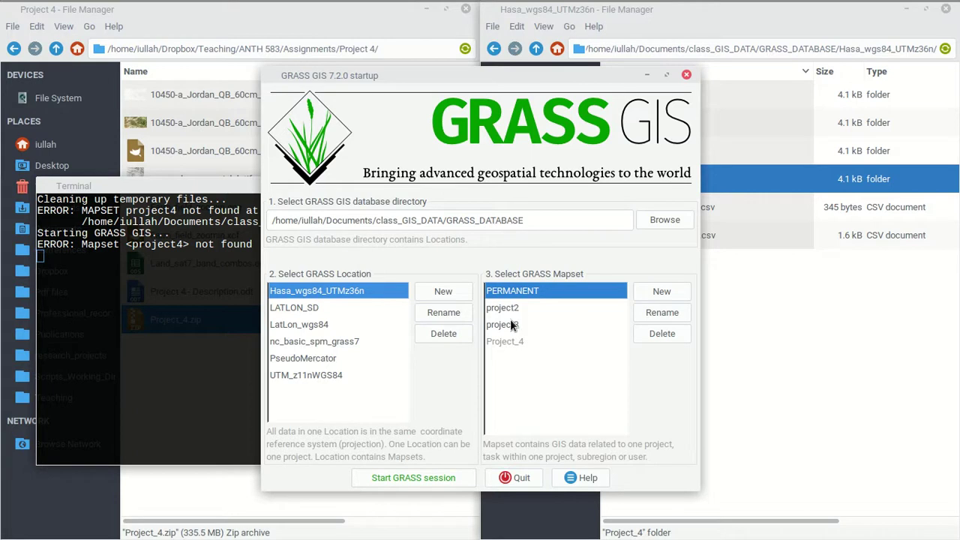
left_click(507, 343)
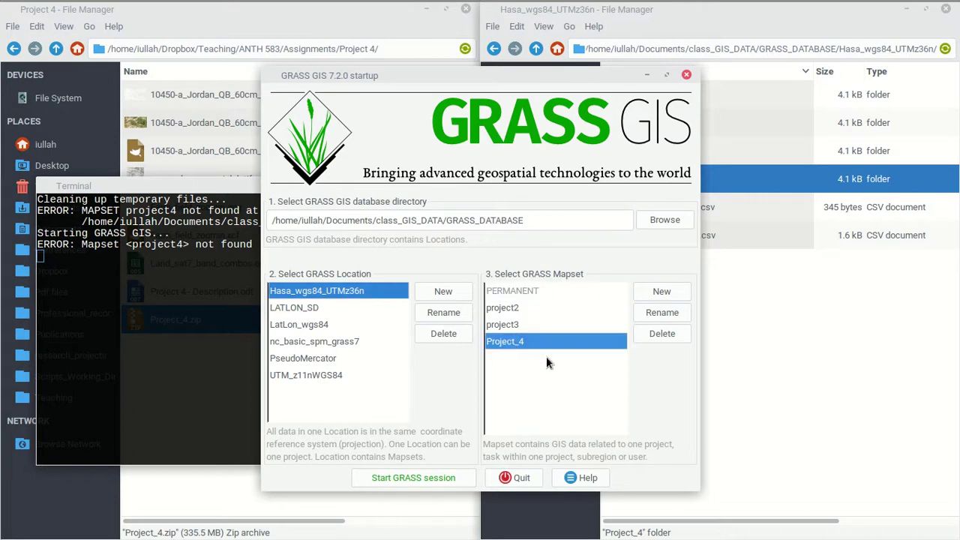
left_click(518, 324)
left_click(504, 343)
left_click(448, 480)
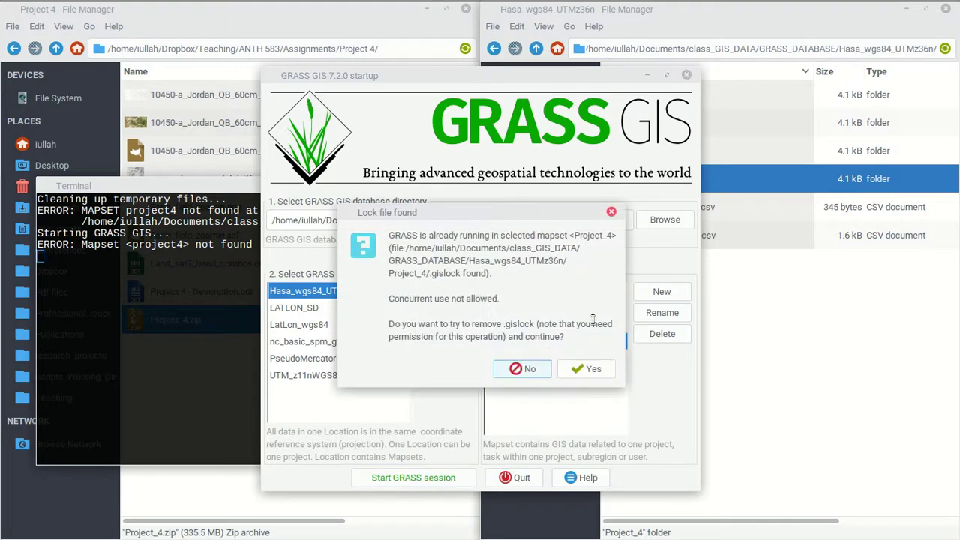
left_click(596, 373)
left_click(595, 343)
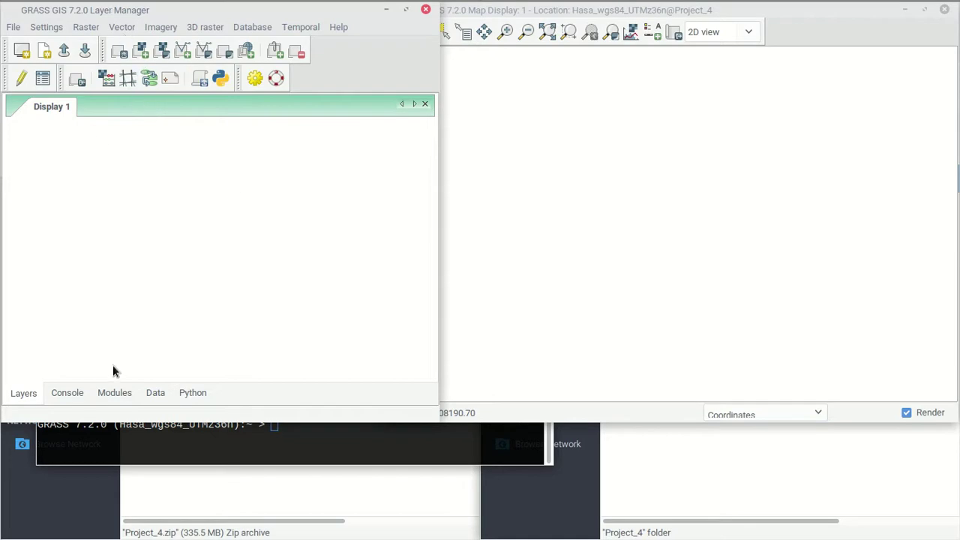
- Add the raster map Jordan_LS7.8@Project_4 as a layer in the map display
left_click(140, 51)
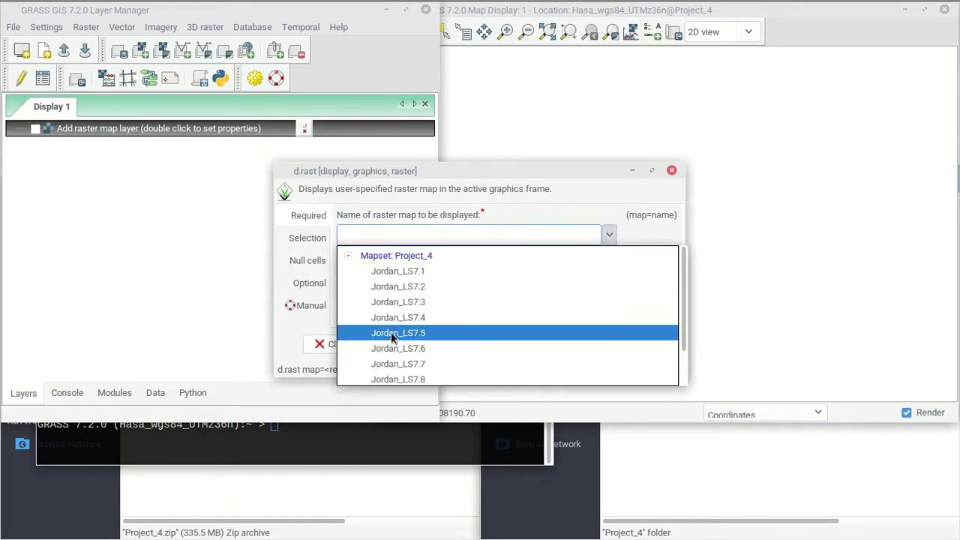
scroll(401, 303, "down", 1)
scroll(408, 314, "up", 1)
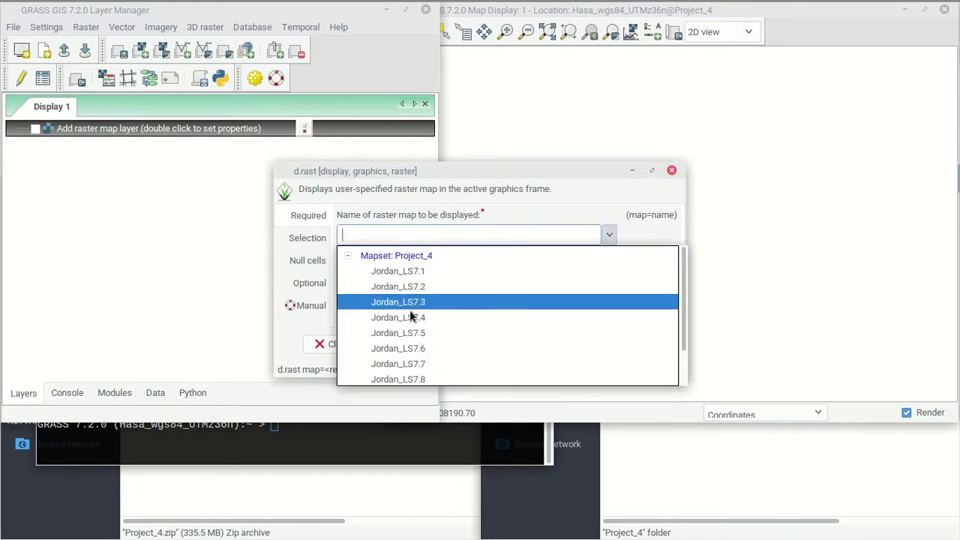
scroll(405, 360, "down", 1)
scroll(402, 304, "up", 1)
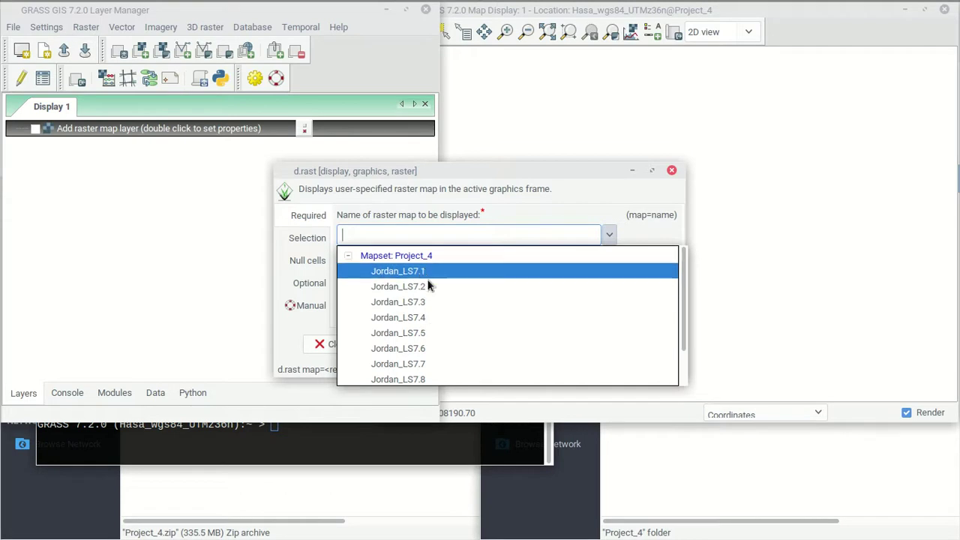
scroll(429, 311, "down", 1)
scroll(422, 285, "up", 1)
scroll(422, 371, "down", 1)
left_click(424, 373)
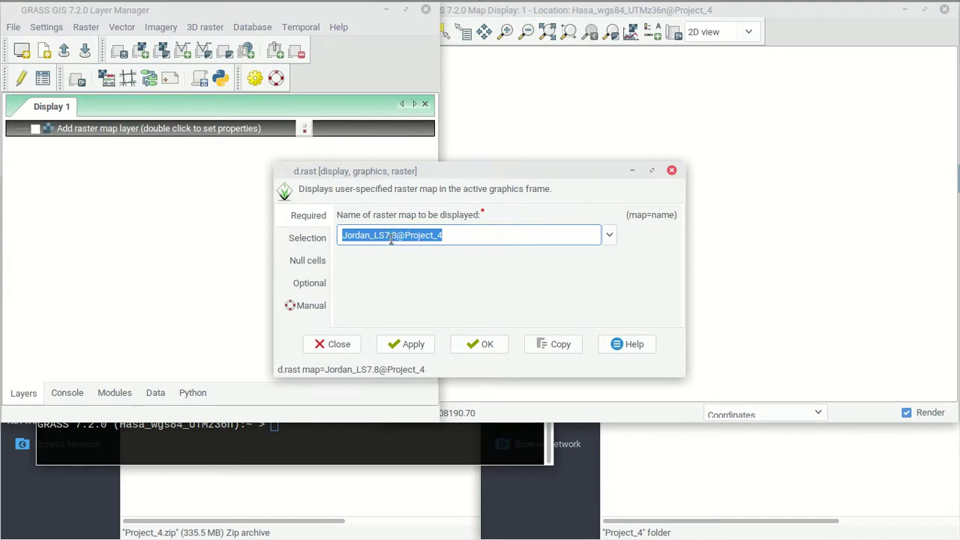
left_click(483, 344)
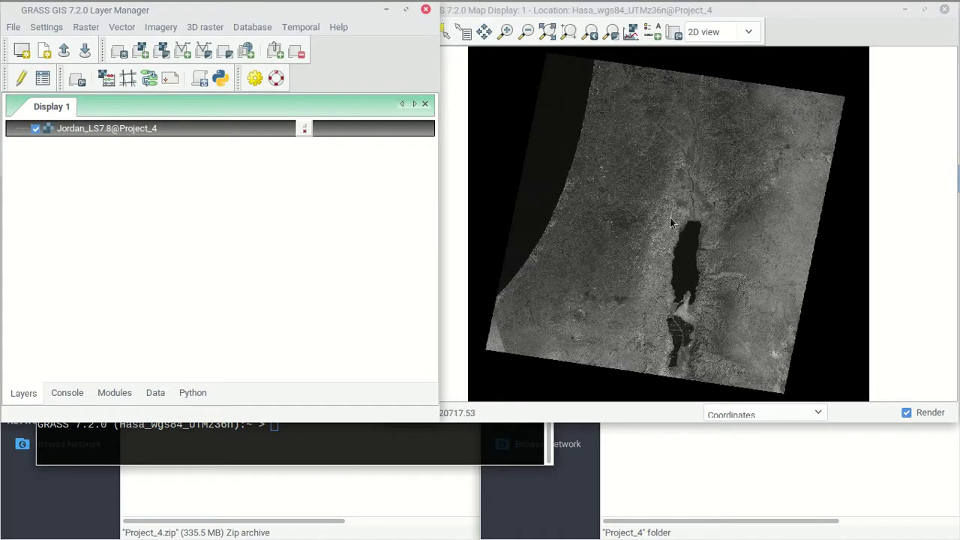
- Examine the Jordan_LS7.8 raster in increasing detail, from the valley north of the dark lake to the fields and hills near the scene's northern edge
left_click(506, 36)
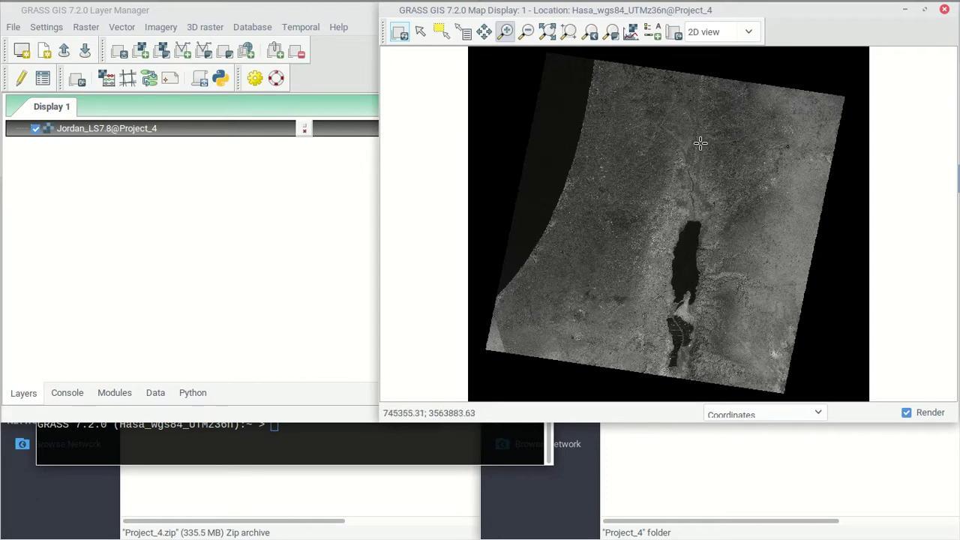
left_click_drag(677, 111, 756, 229)
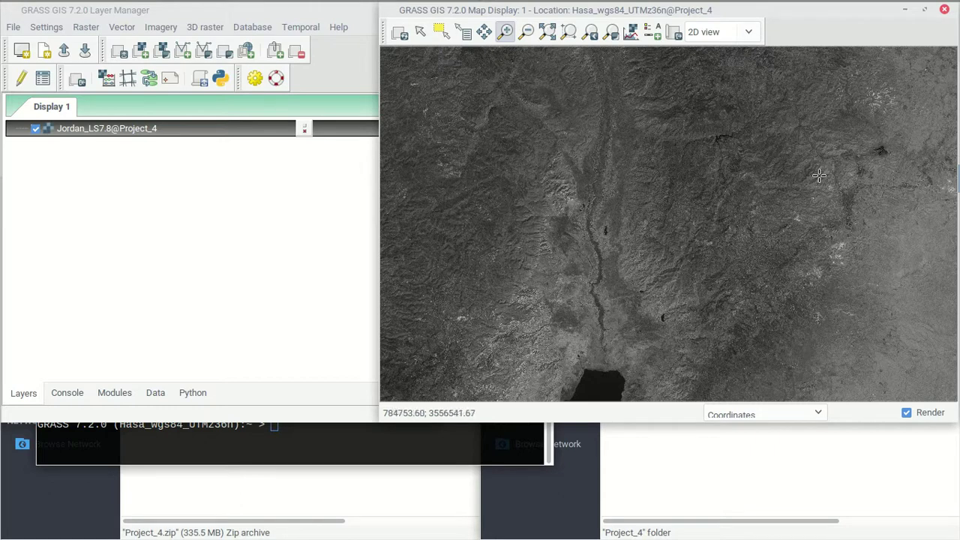
left_click(483, 32)
left_click_drag(575, 161, 553, 261)
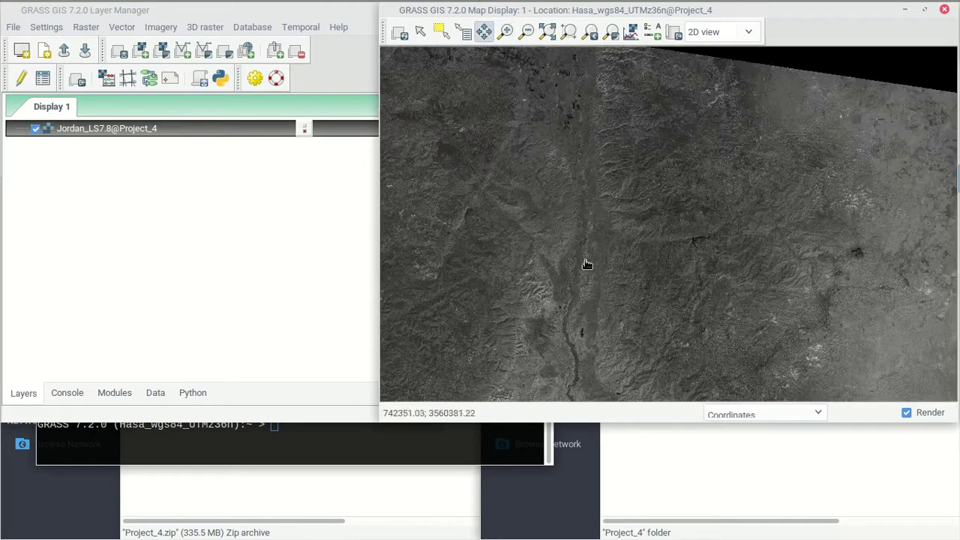
mouse_move(619, 236)
left_mouse_down()
mouse_move(611, 194)
mouse_move(620, 231)
left_mouse_up()
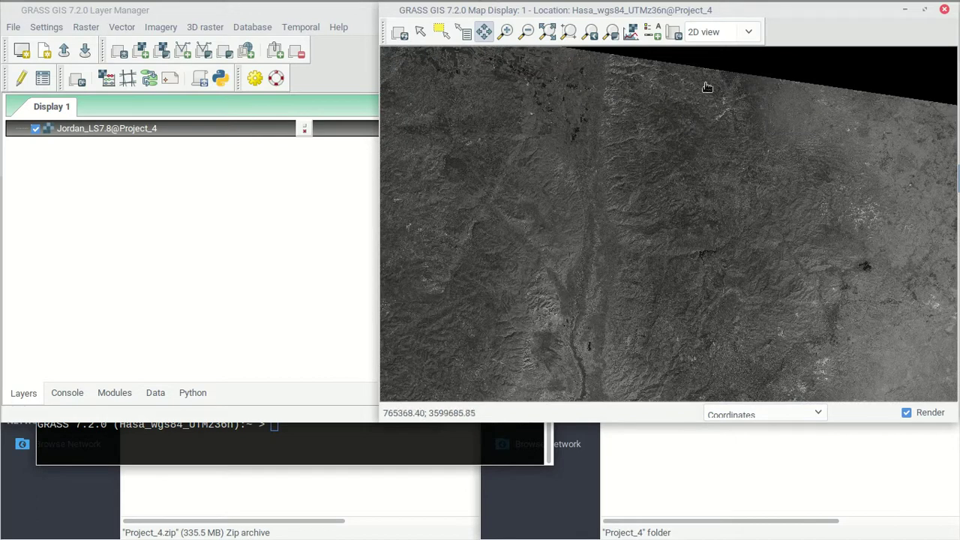
left_click_drag(635, 81, 647, 131)
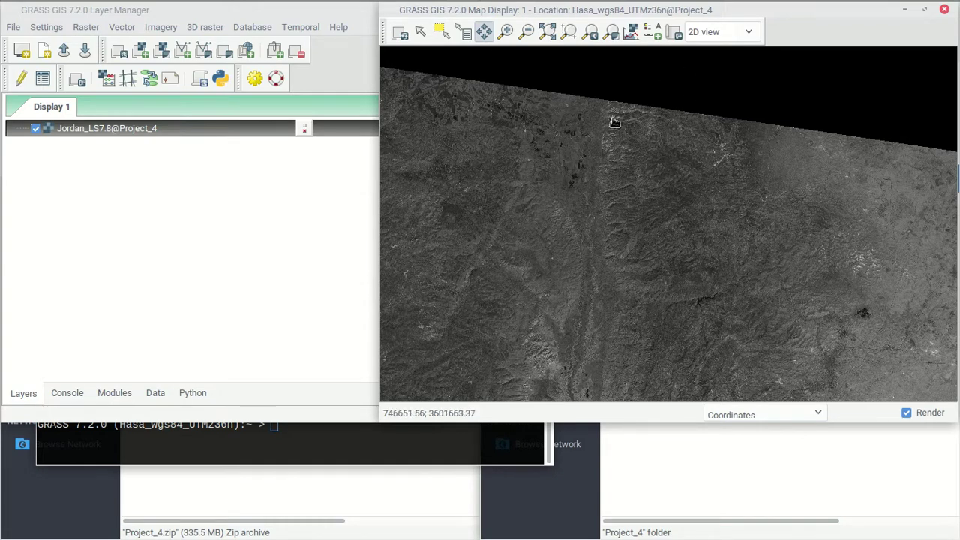
left_click(505, 31)
left_click_drag(567, 103, 699, 207)
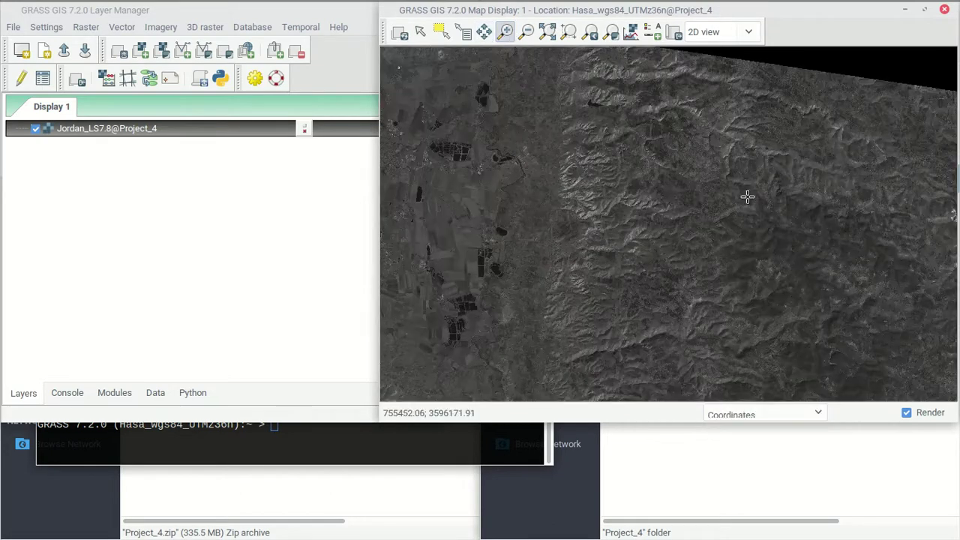
left_click_drag(479, 84, 690, 230)
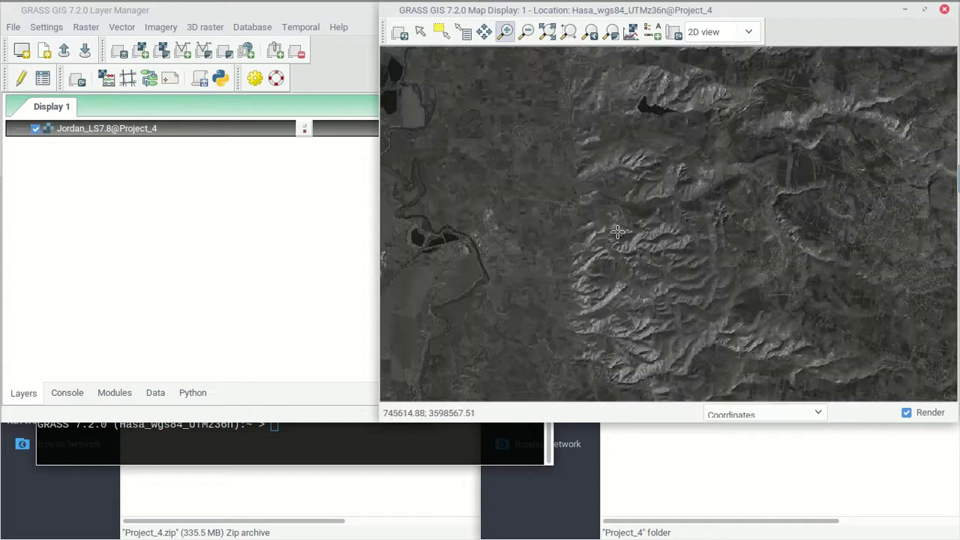
left_click_drag(502, 94, 628, 212)
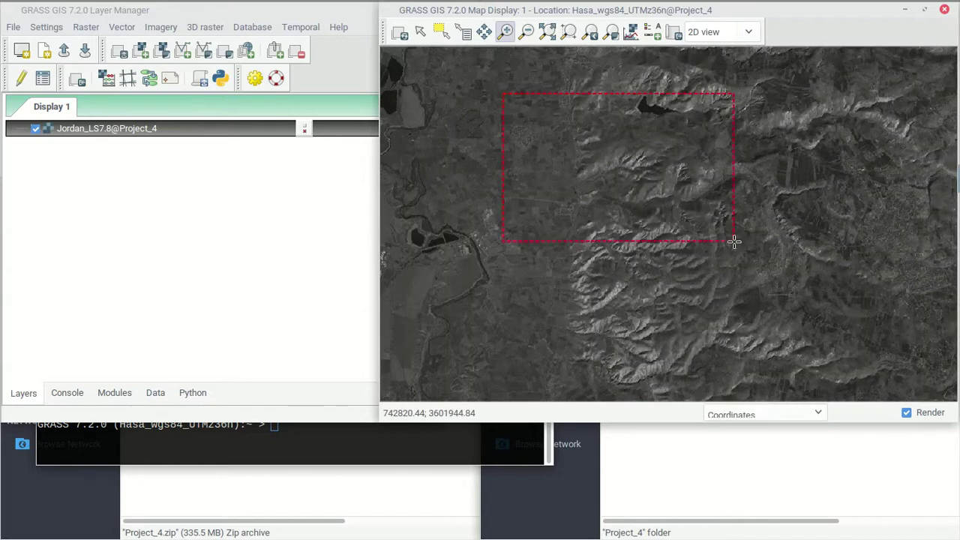
left_click_drag(734, 238, 725, 252)
left_click_drag(465, 110, 610, 253)
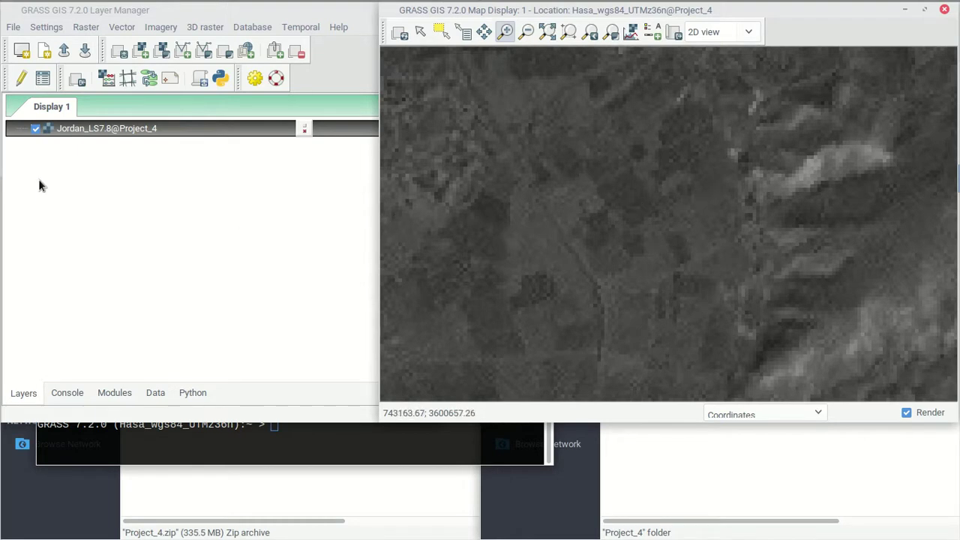
- Add the raster map Jordan_LS7.1@Project_4 as a layer above Jordan_LS7.8 and hide it to compare the two bands
left_click(140, 51)
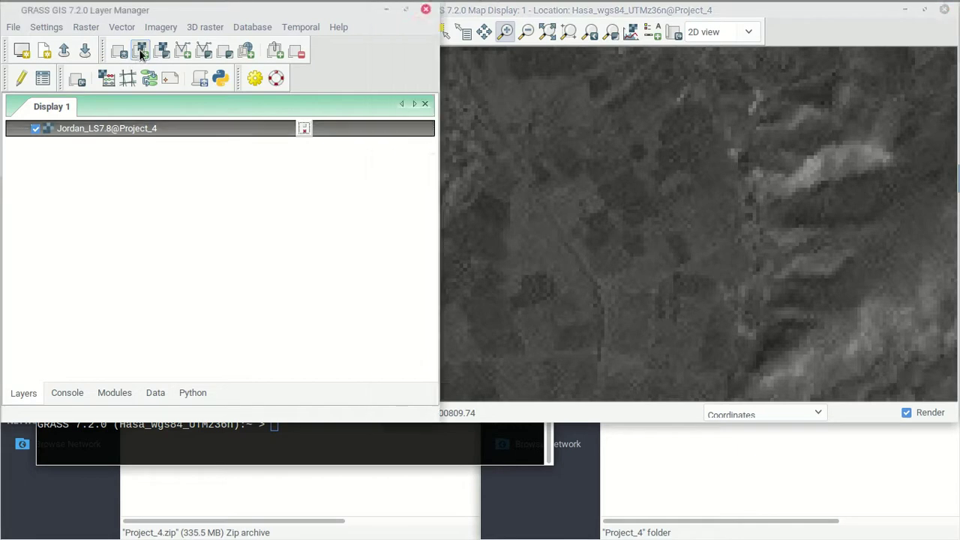
left_click(141, 51)
left_click(609, 234)
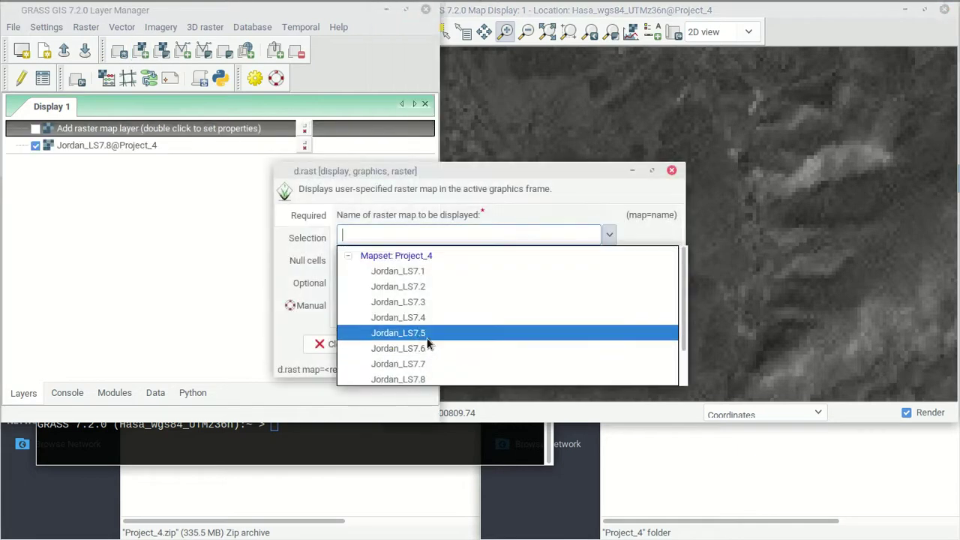
left_click(418, 271)
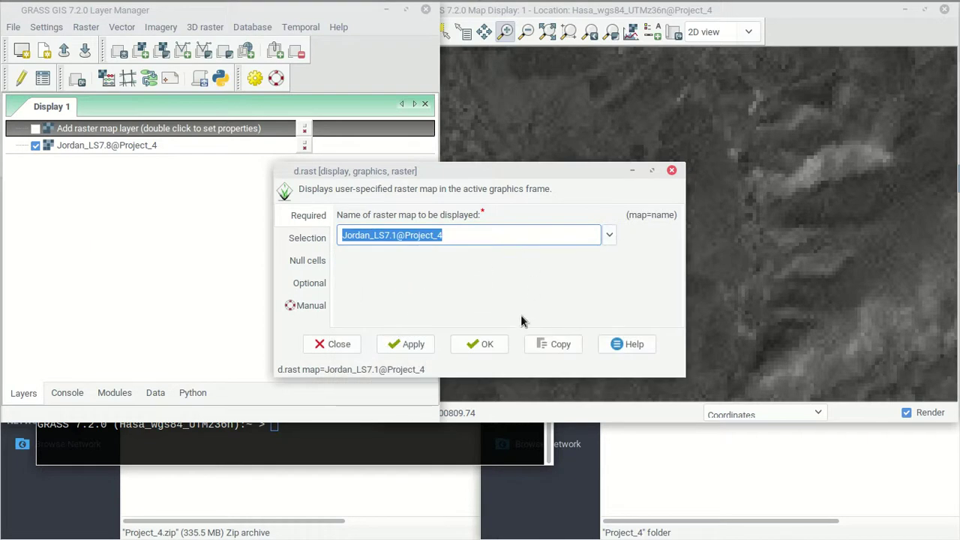
left_click(487, 343)
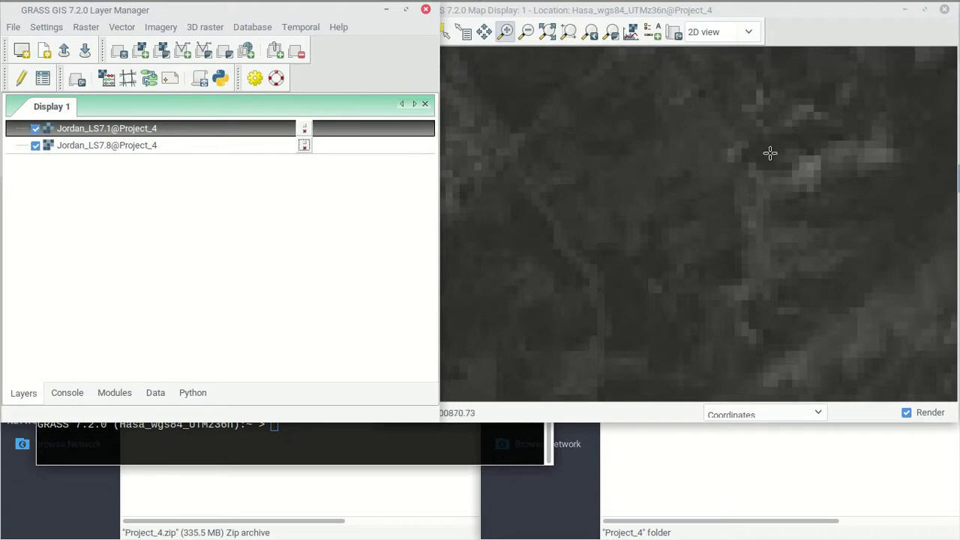
left_click(36, 129)
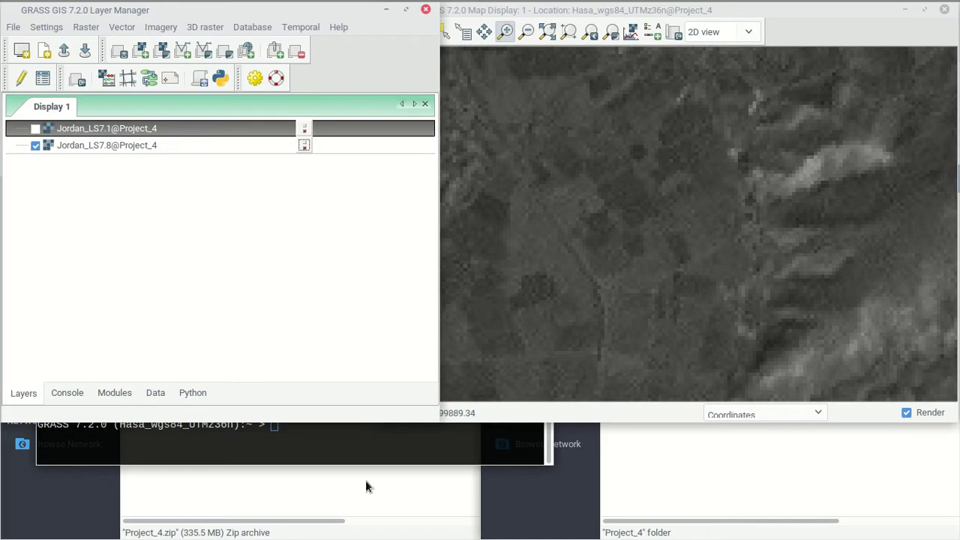
- Switch to the file manager and open Land_sat7_band_combos.ods to review the Landsat 7 band combinations by usage, then minimize the spreadsheet
left_click(815, 457)
left_click(324, 508)
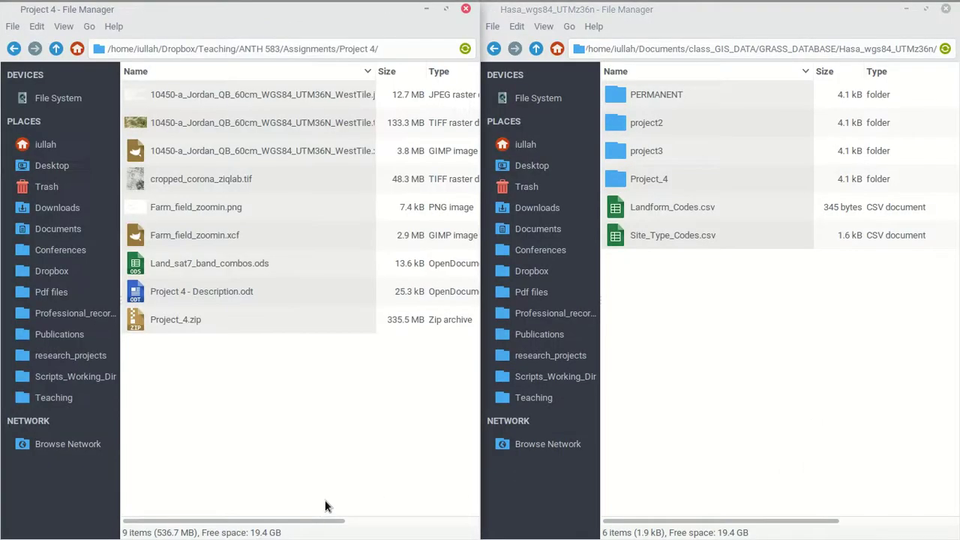
left_click(201, 262)
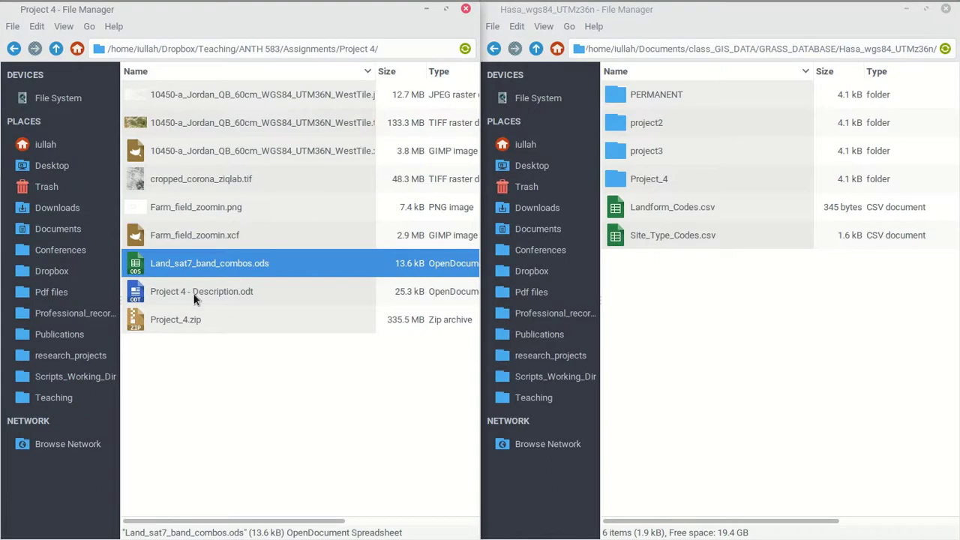
left_click(191, 291)
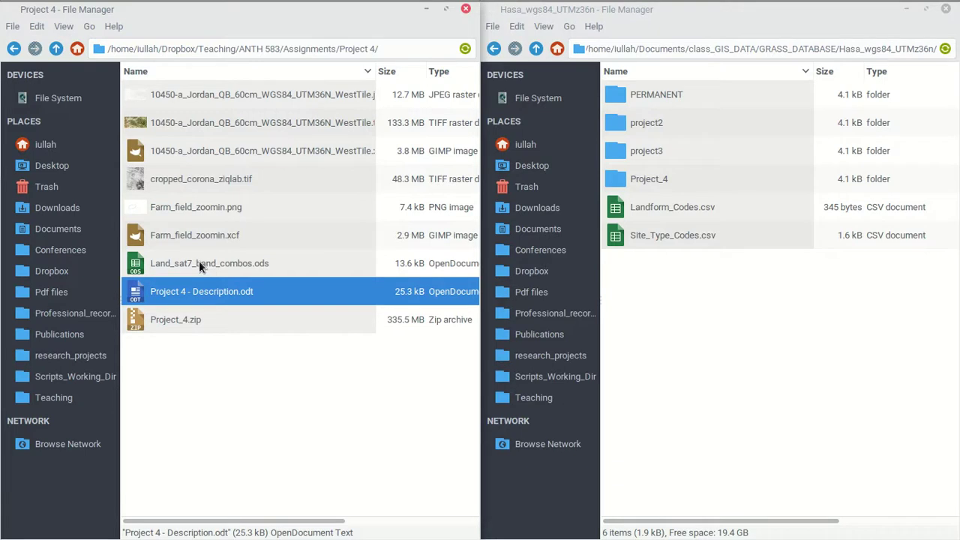
double_click(199, 263)
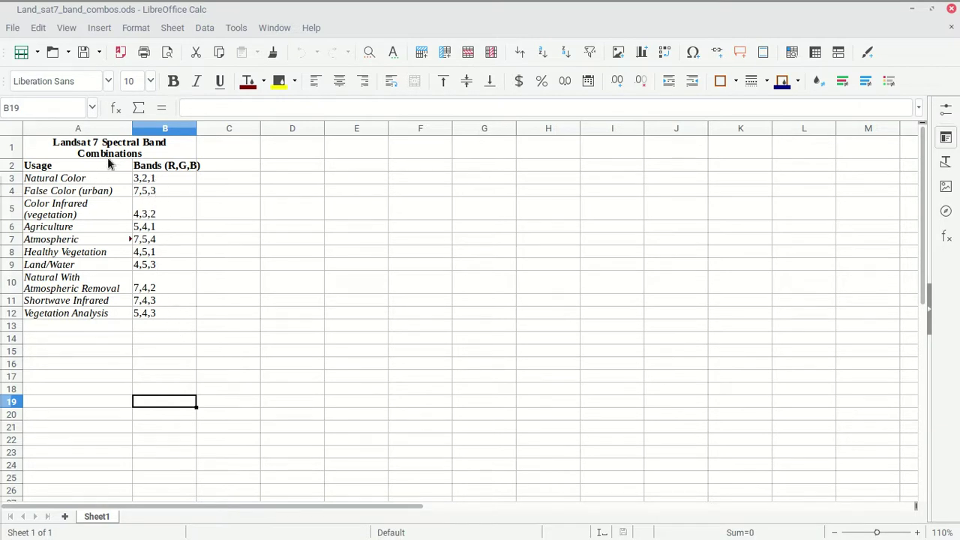
left_click_drag(190, 312, 56, 154)
left_click(300, 363)
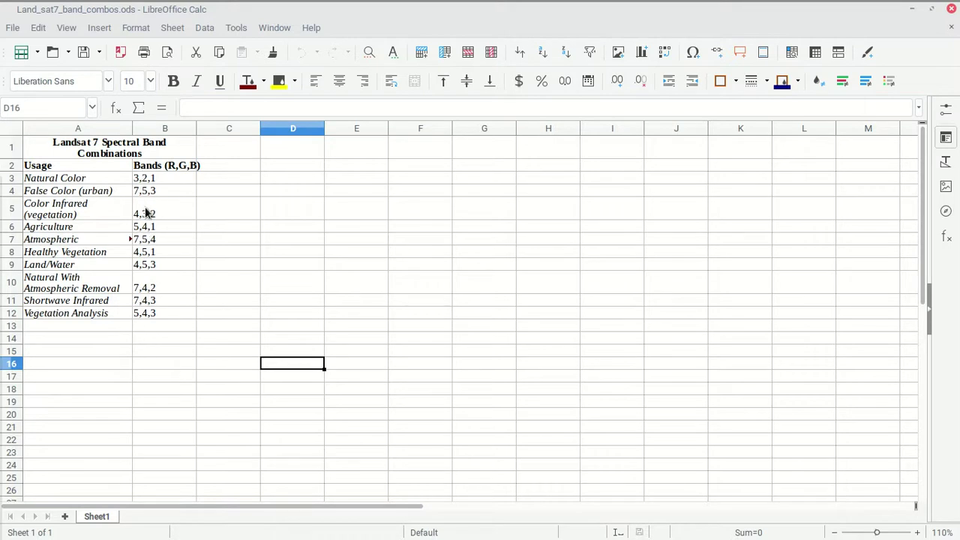
left_click(911, 11)
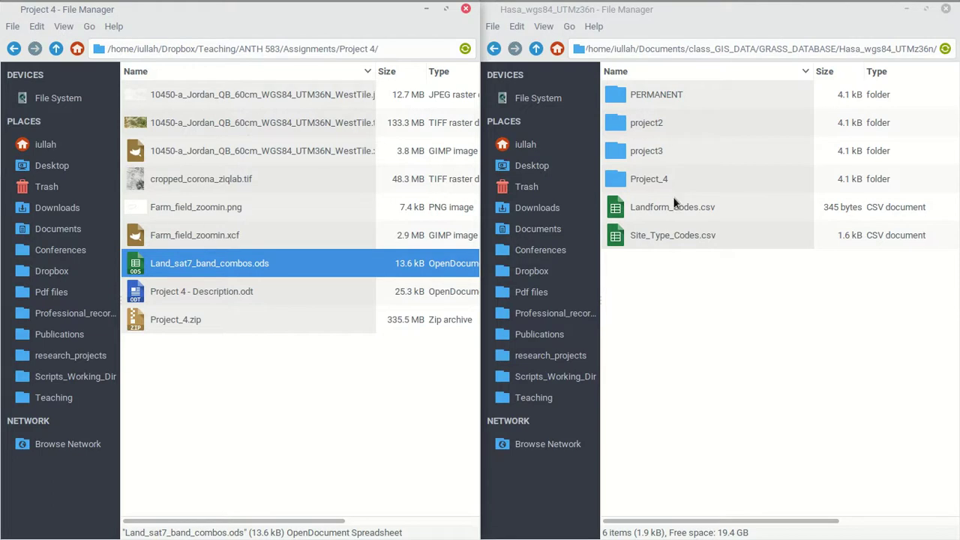
- Switch back to the GRASS GIS windows and make the Jordan_LS7.1 layer visible again
mouse_move(254, 6)
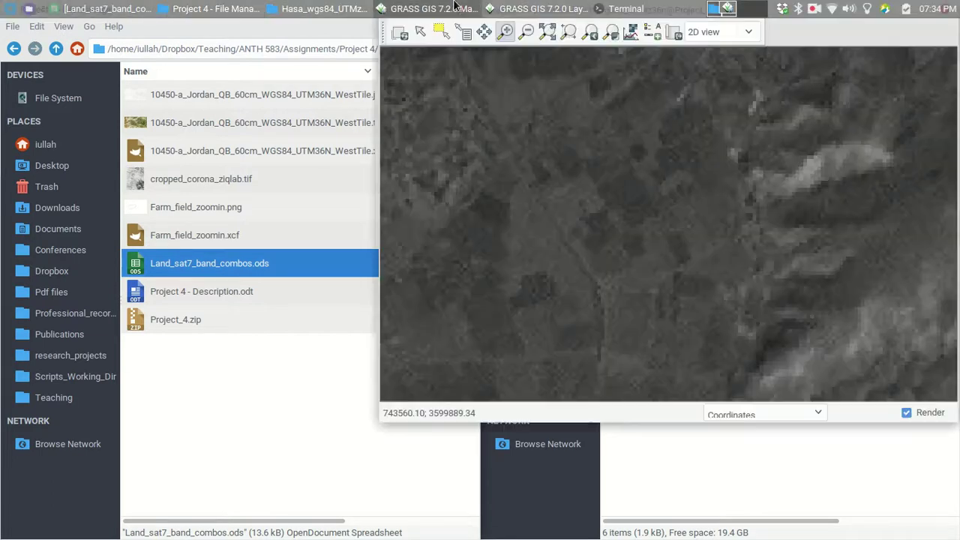
left_click(427, 9)
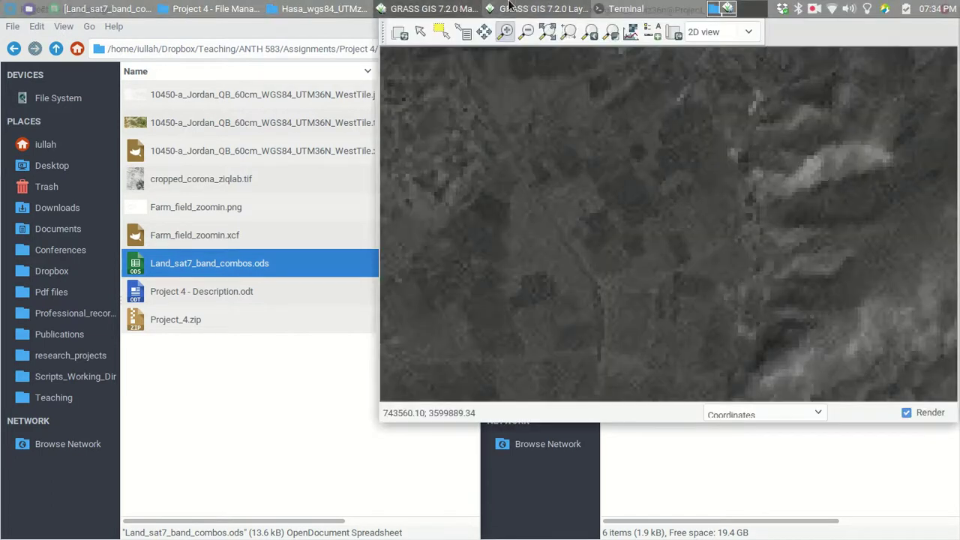
left_click(509, 6)
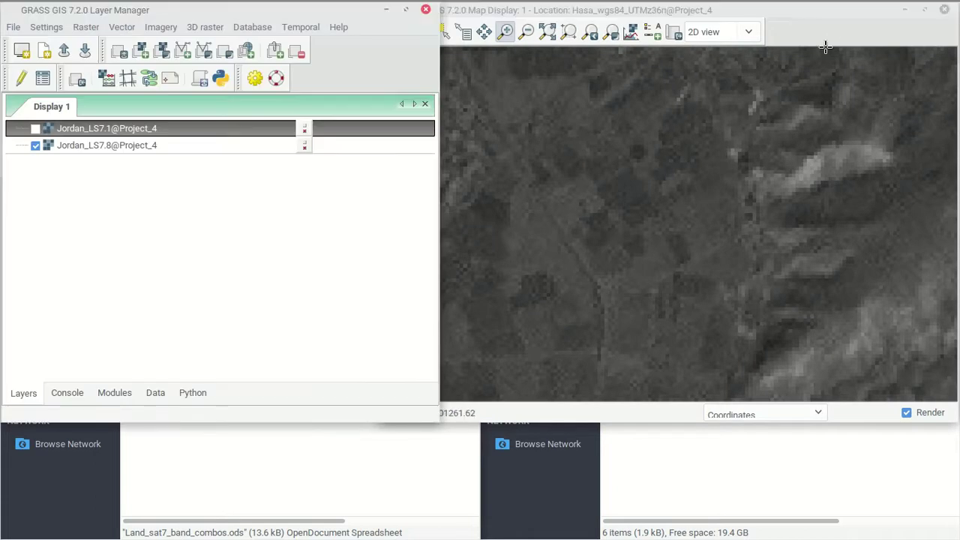
left_click(835, 26)
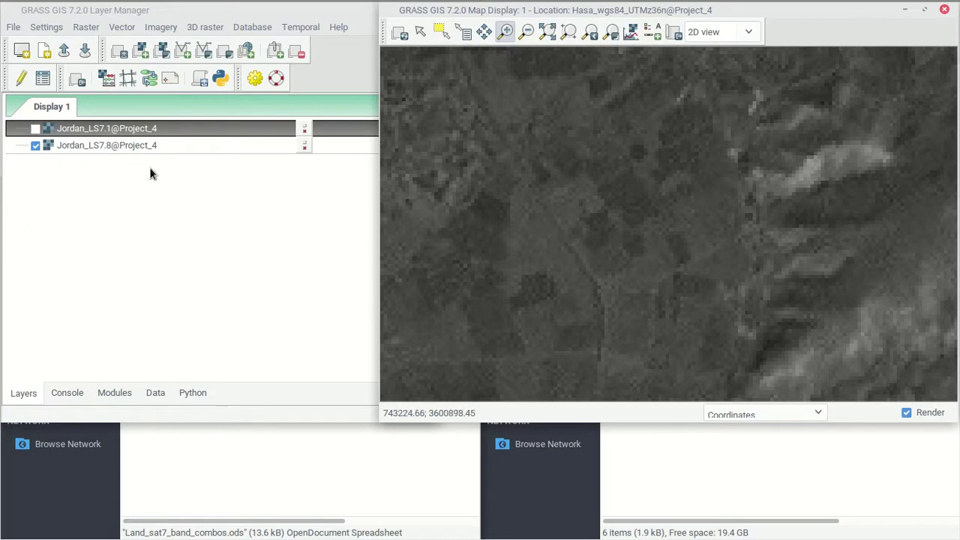
left_click(36, 128)
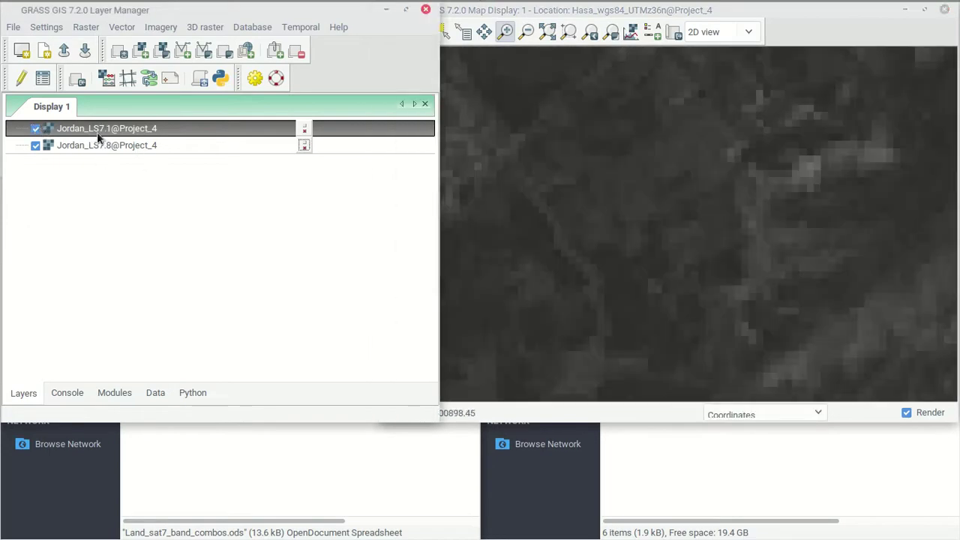
- Zoom the map display to Jordan_LS7.1 and set the computational region from that map
right_click(104, 134)
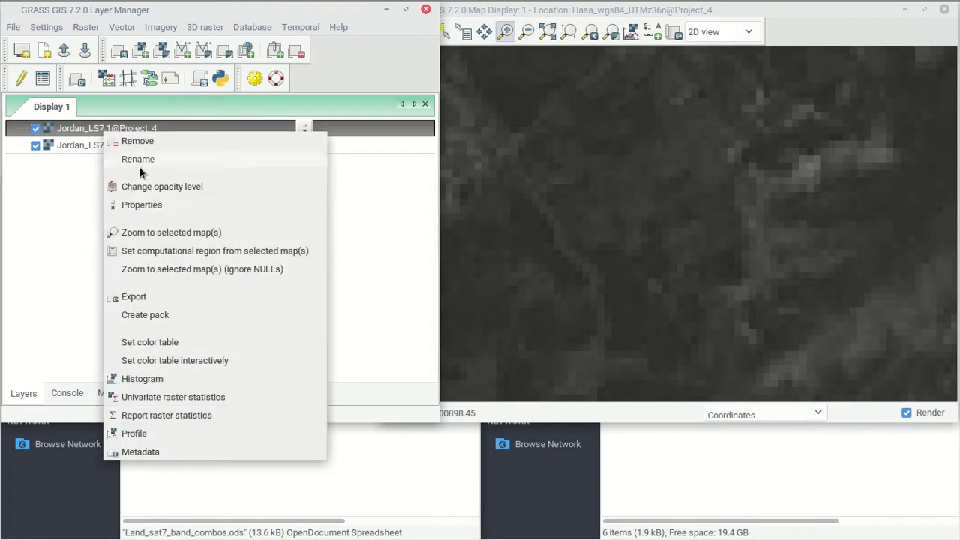
left_click(156, 229)
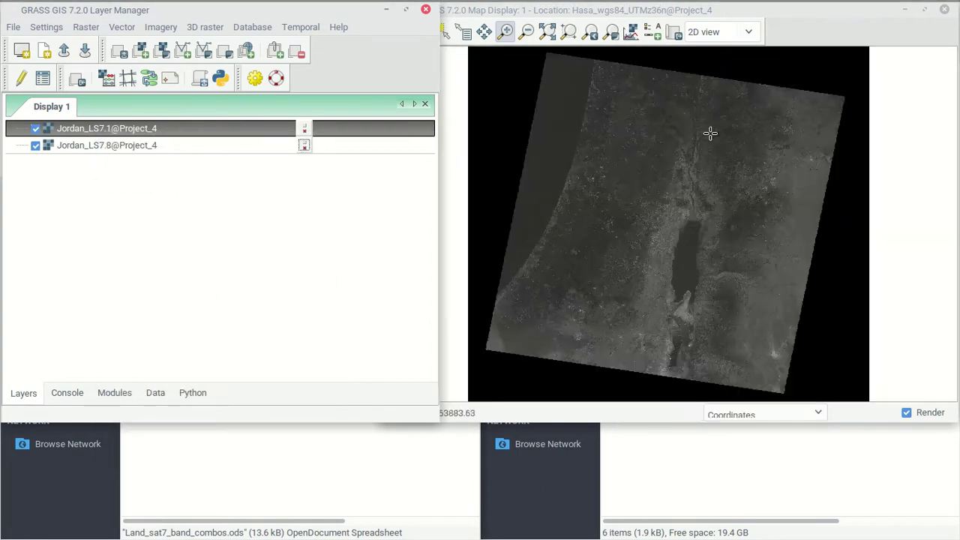
right_click(81, 131)
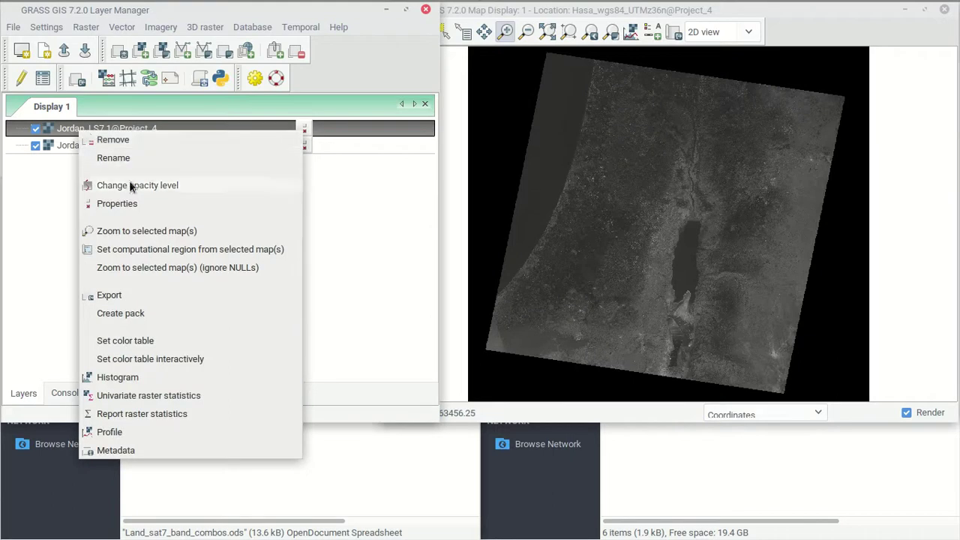
left_click(156, 251)
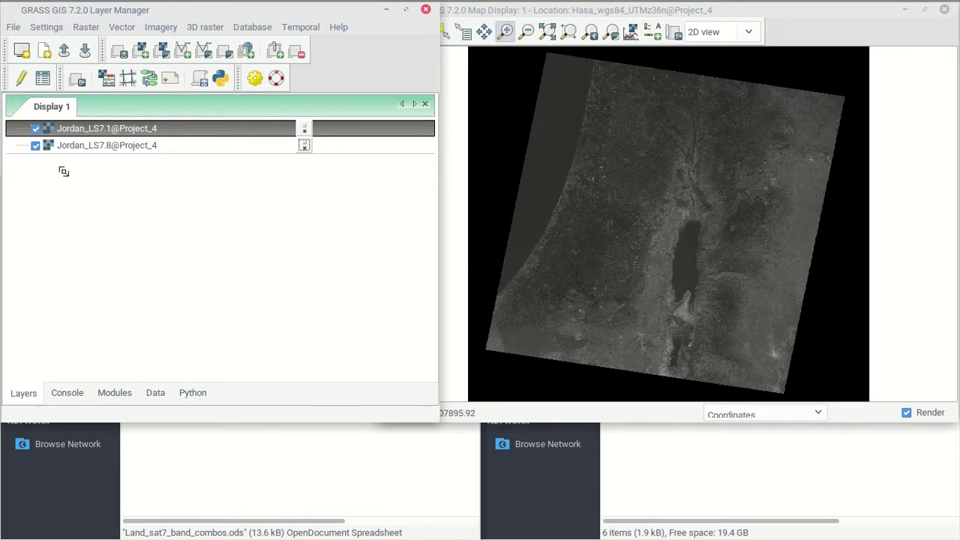
left_click(75, 147)
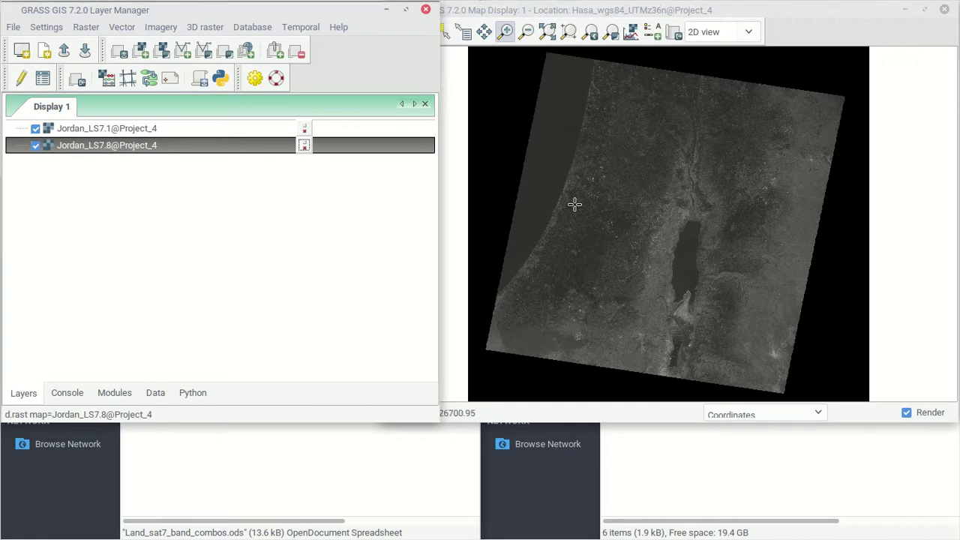
left_click(103, 129)
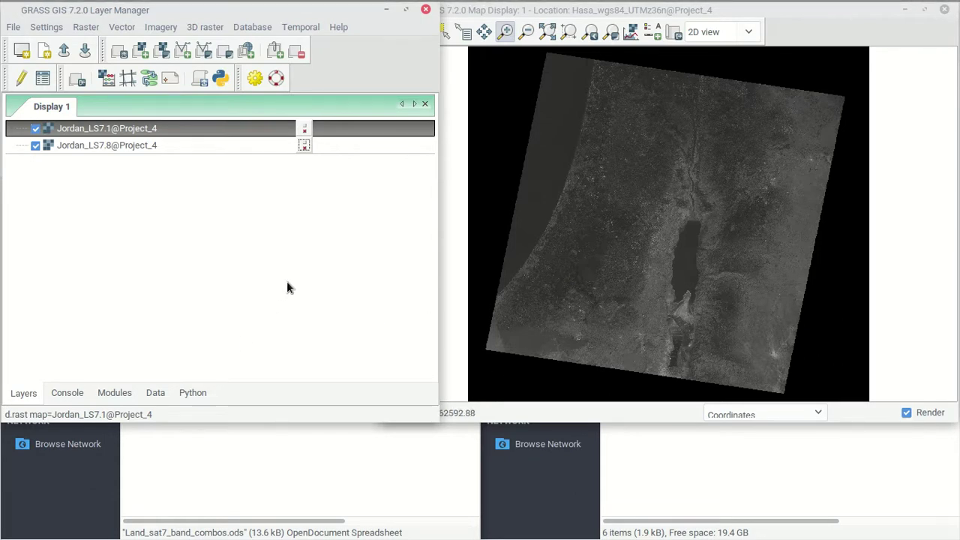
left_click(86, 144)
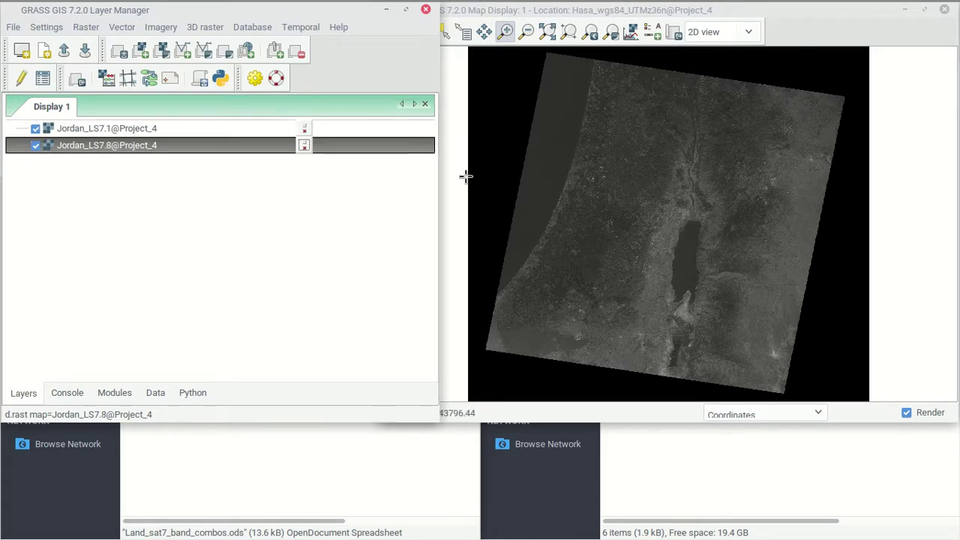
- Open the display settings of the Jordan_LS7.1 layer and look through the raster maps available in the Project_4 and PERMANENT mapsets
double_click(118, 132)
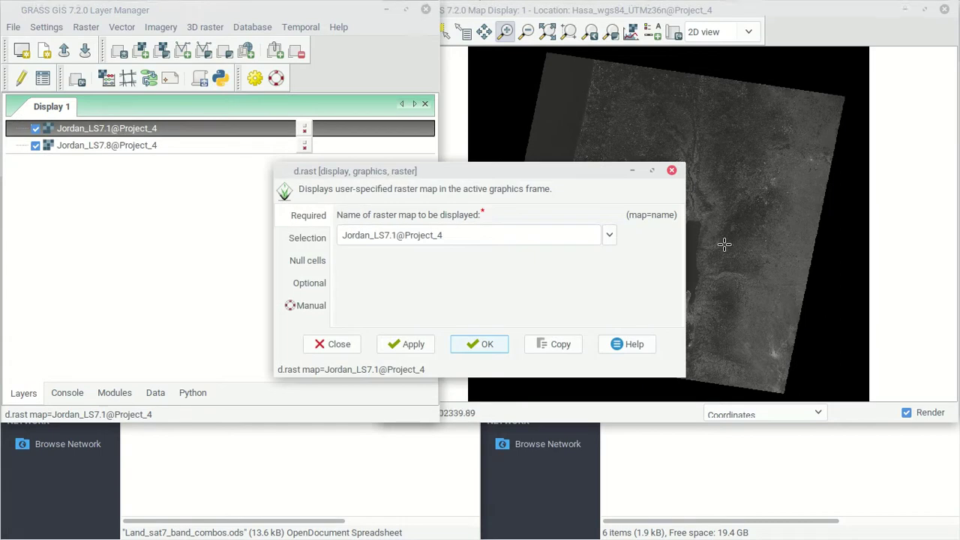
left_click(608, 234)
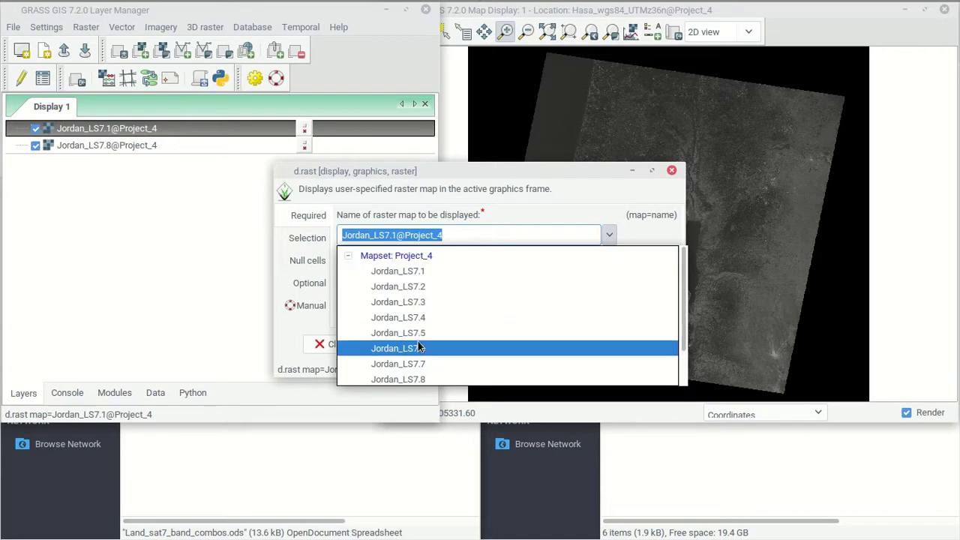
scroll(420, 384, "down", 1)
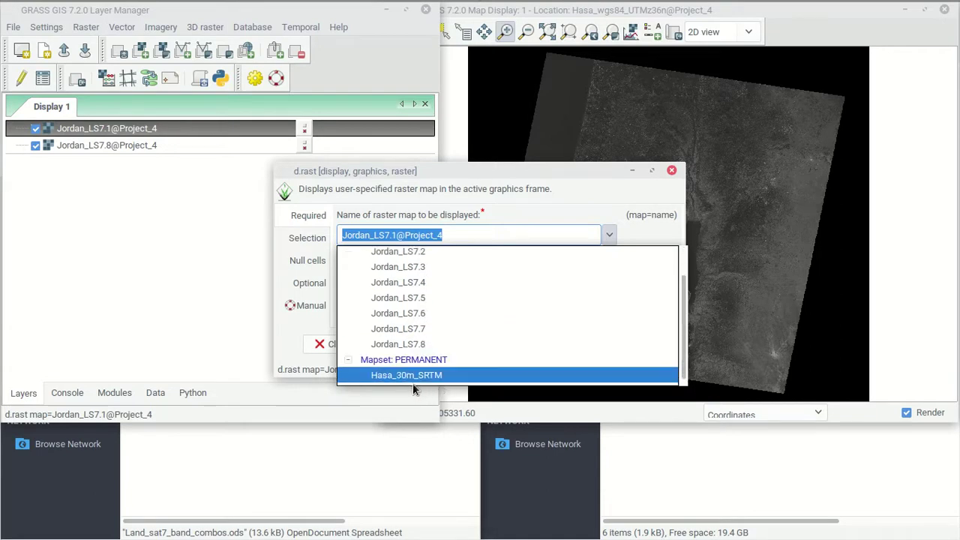
left_click(376, 472)
mouse_move(3, 473)
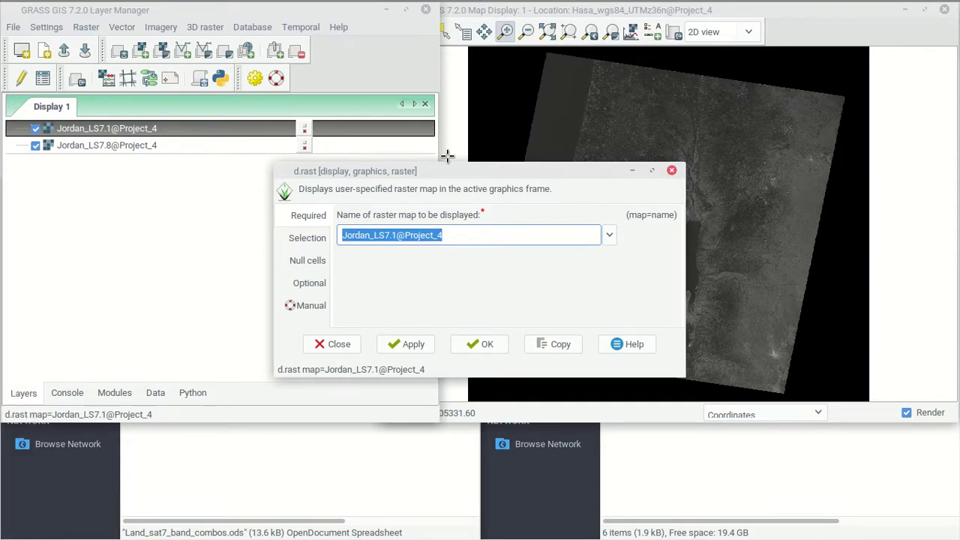
- Switch to Firefox and search the web for "landsat bands"
mouse_move(655, 9)
mouse_move(713, 6)
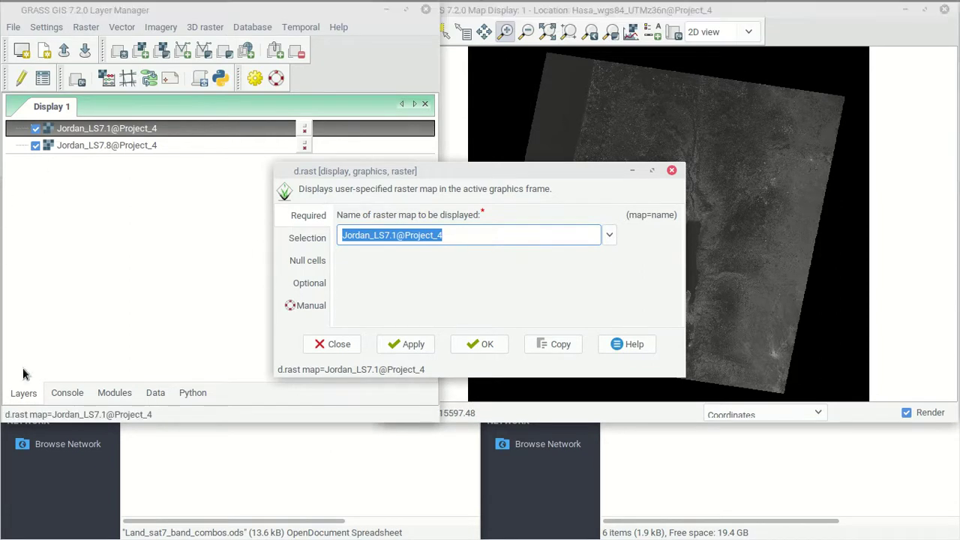
mouse_move(3, 411)
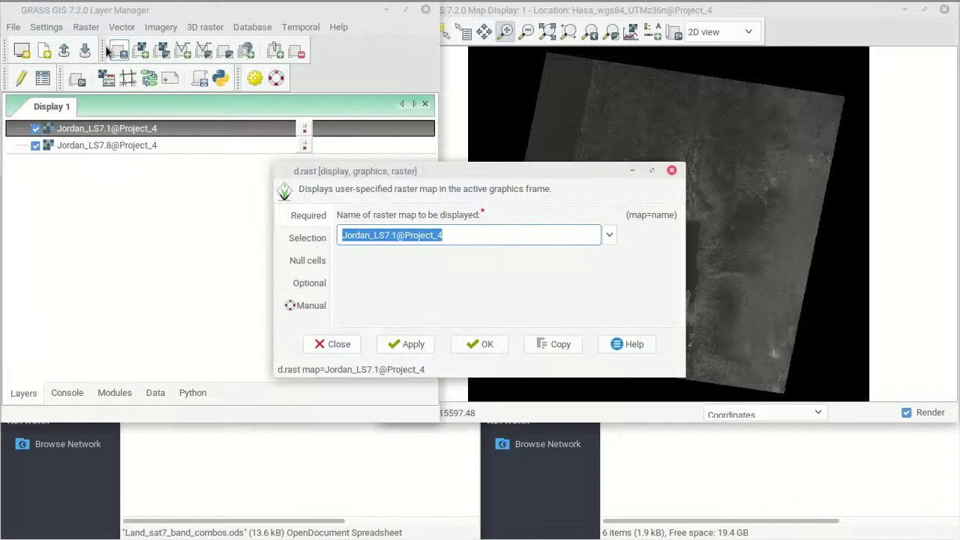
mouse_move(8, 315)
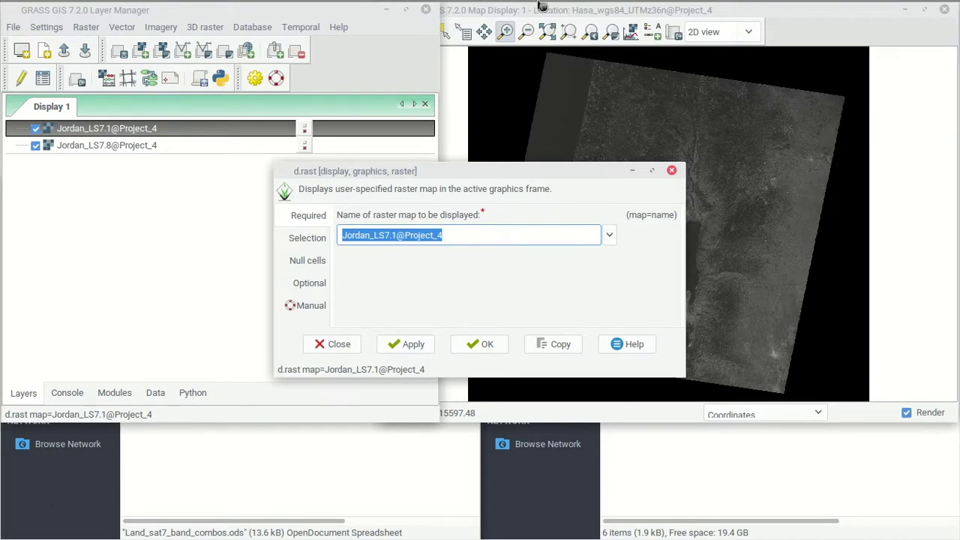
mouse_move(539, 3)
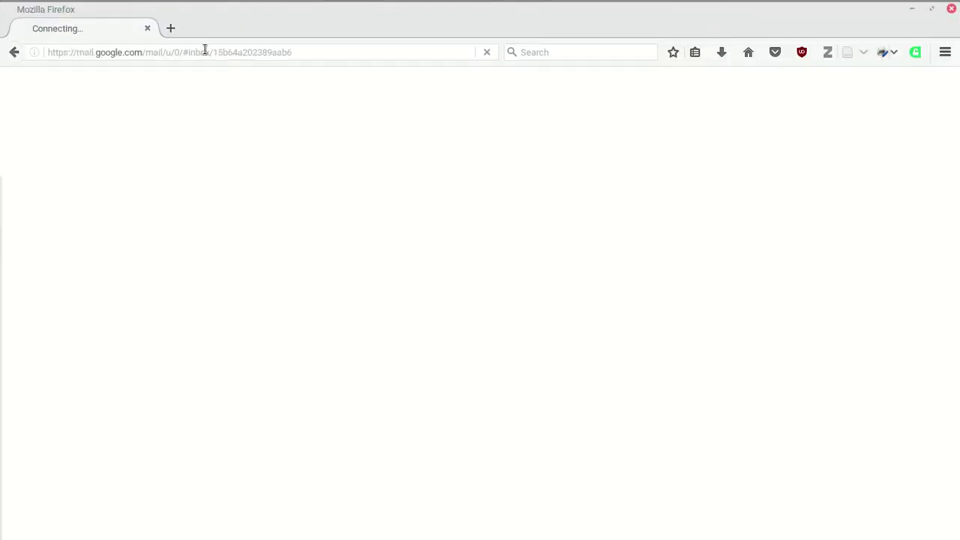
left_click(206, 52)
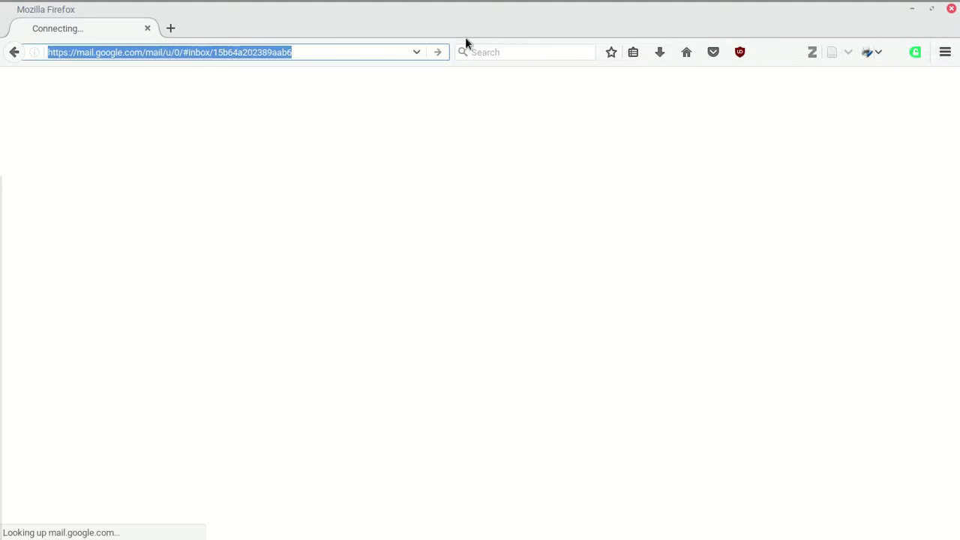
type("lands")
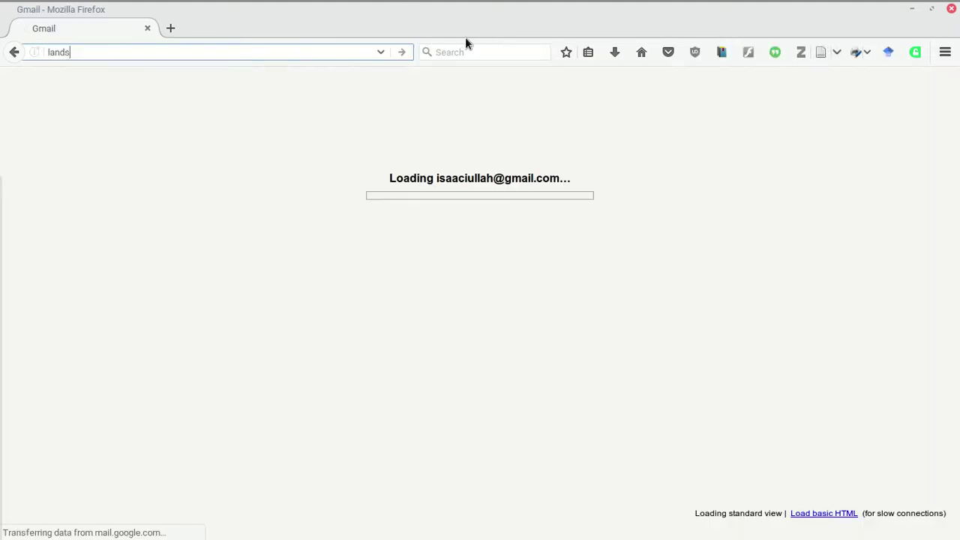
type("at bands")
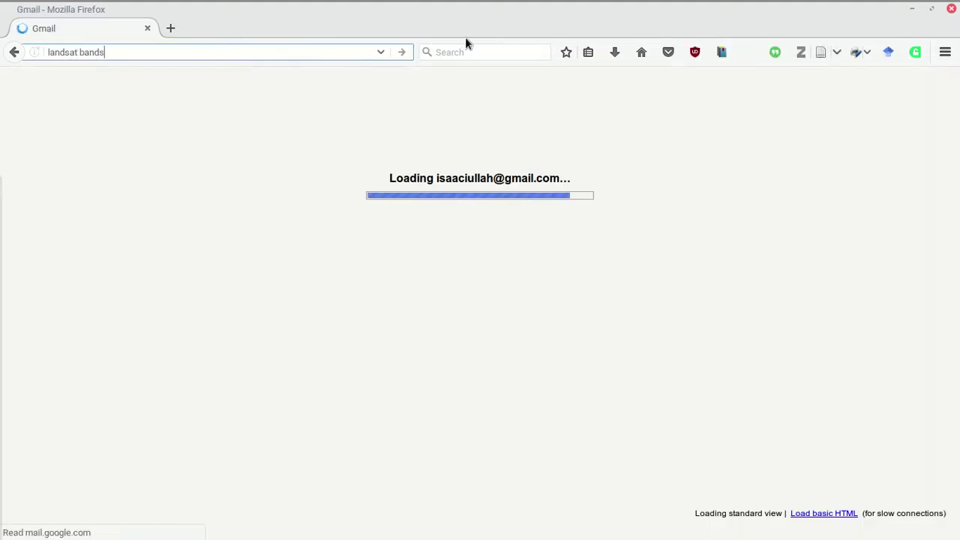
key("Return")
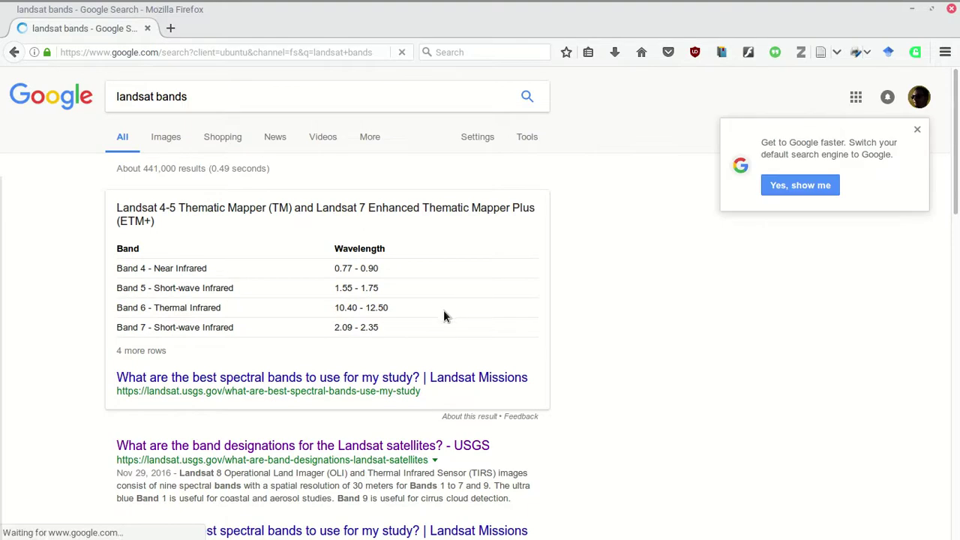
- Open the USGS page on band designations for the Landsat satellites and find the Landsat 7 ETM+ band table
scroll(326, 351, "down", 2)
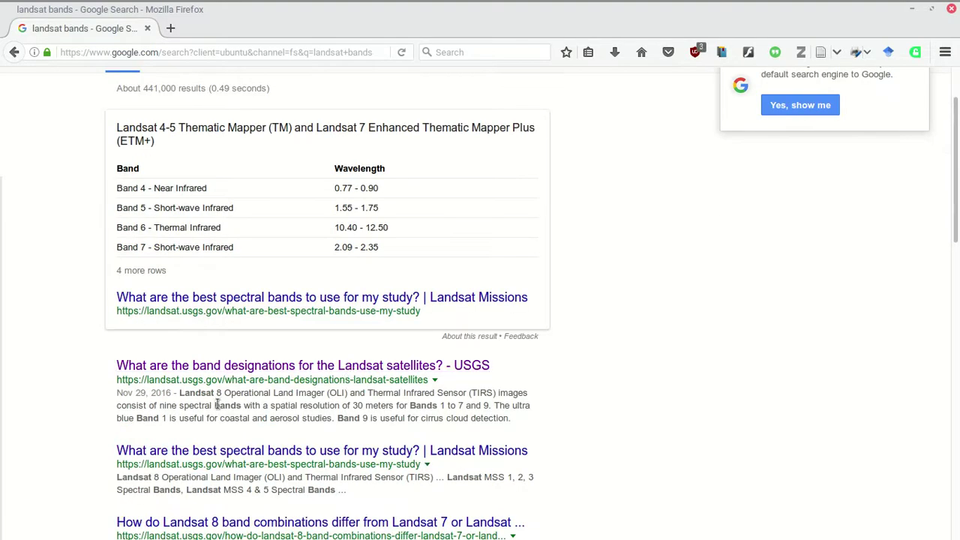
scroll(250, 363, "down", 1)
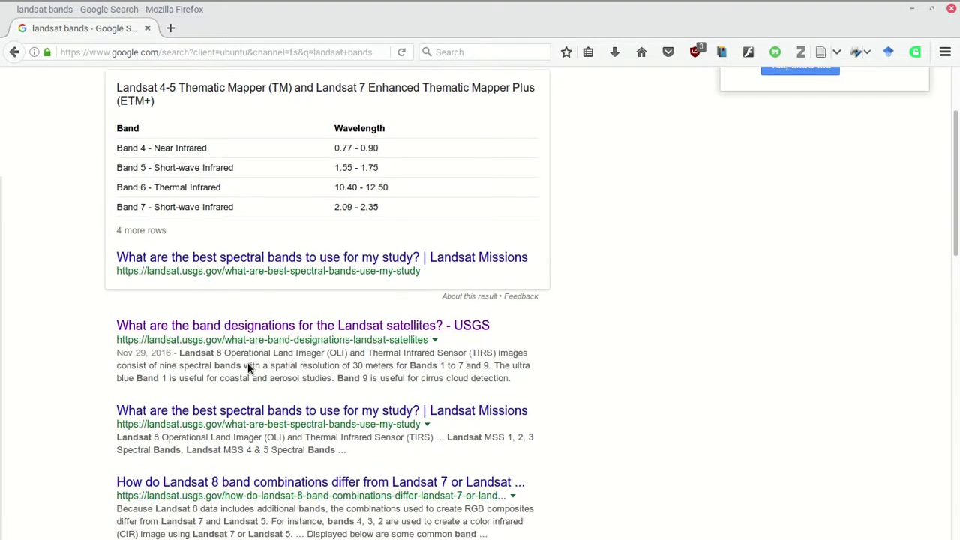
left_click(232, 326)
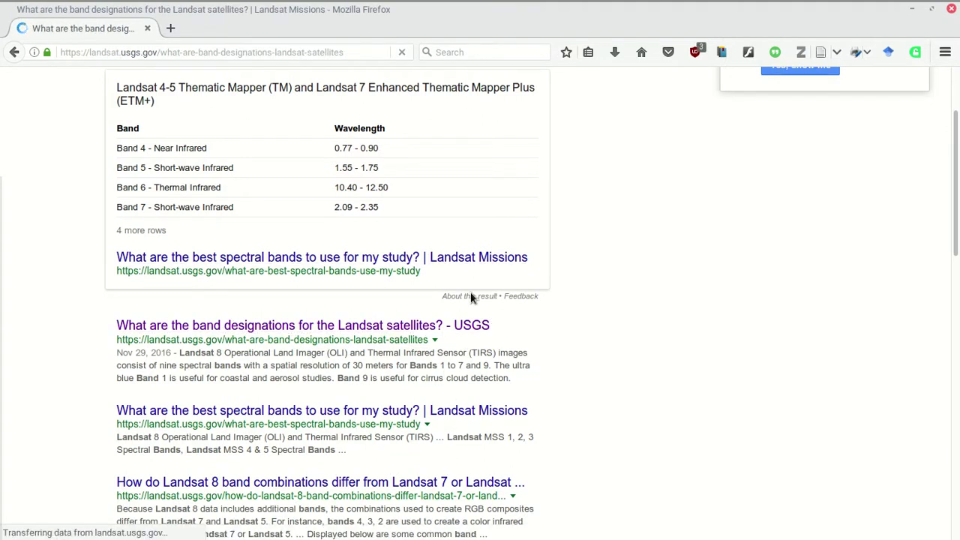
scroll(442, 366, "down", 5)
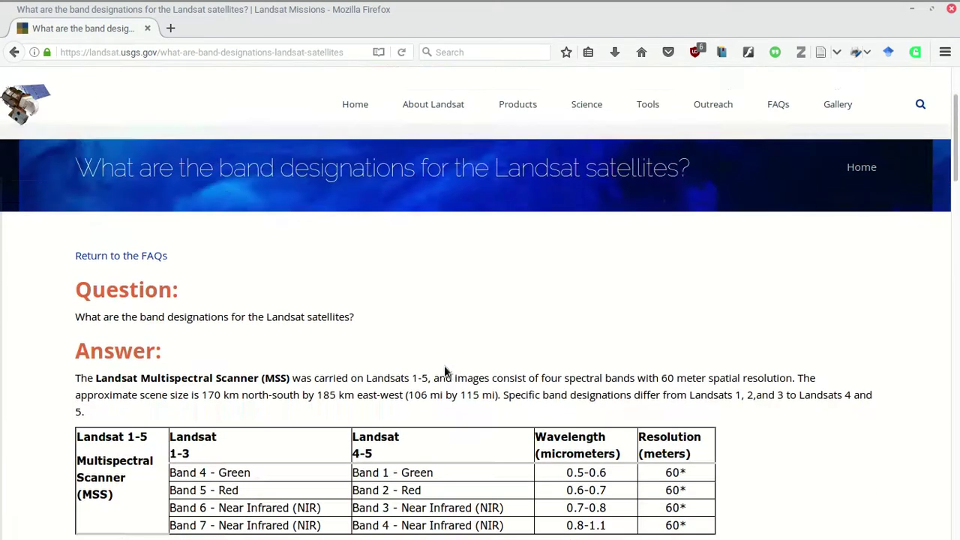
scroll(453, 345, "down", 3)
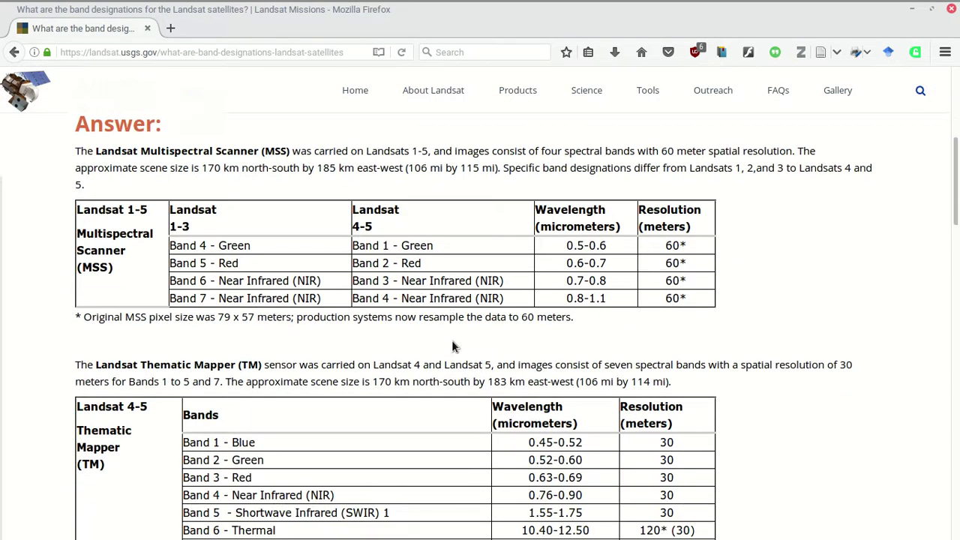
scroll(179, 280, "up", 1)
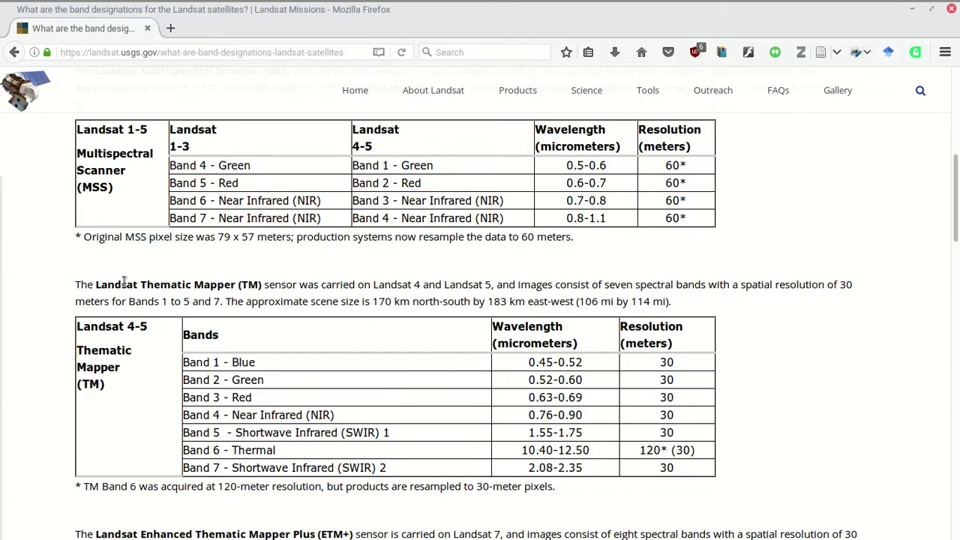
scroll(184, 274, "down", 4)
scroll(185, 276, "down", 1)
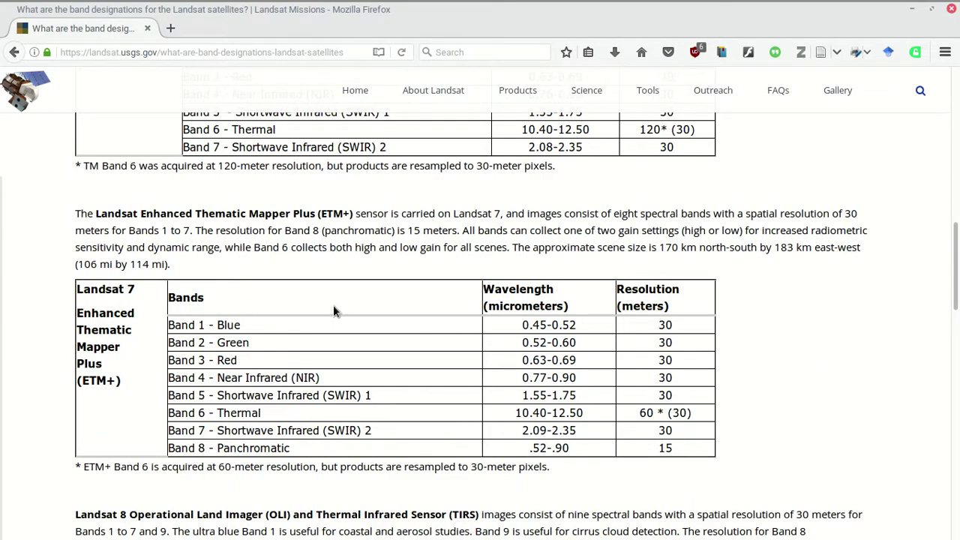
scroll(701, 386, "down", 1)
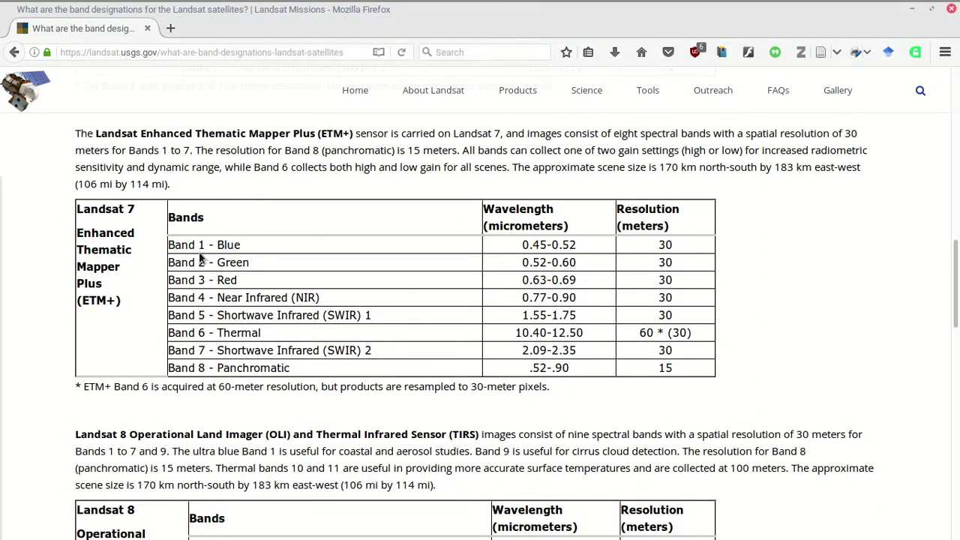
- Examine the blue, green and red bands in the Landsat 7 table, including band 1's wavelength range and resolution
left_click_drag(216, 244, 244, 250)
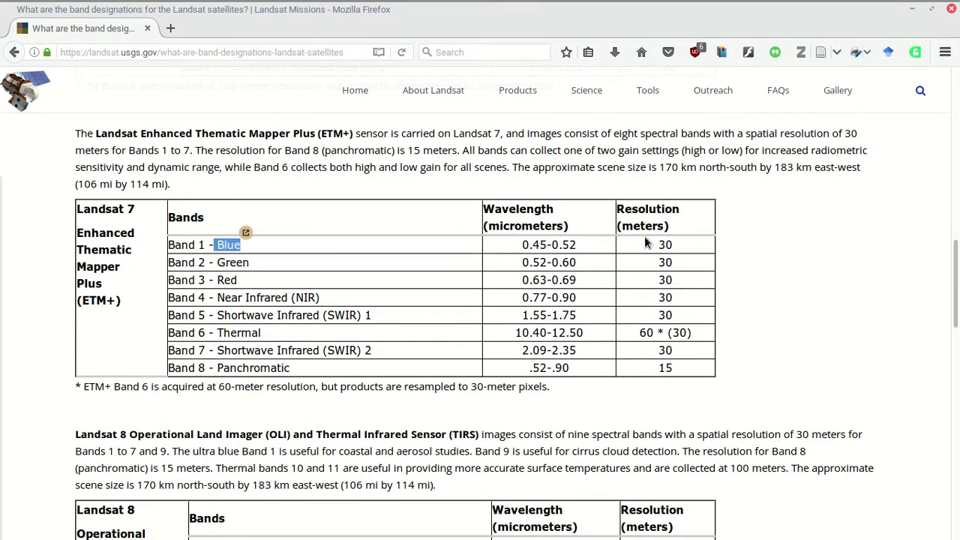
left_click_drag(523, 250, 589, 241)
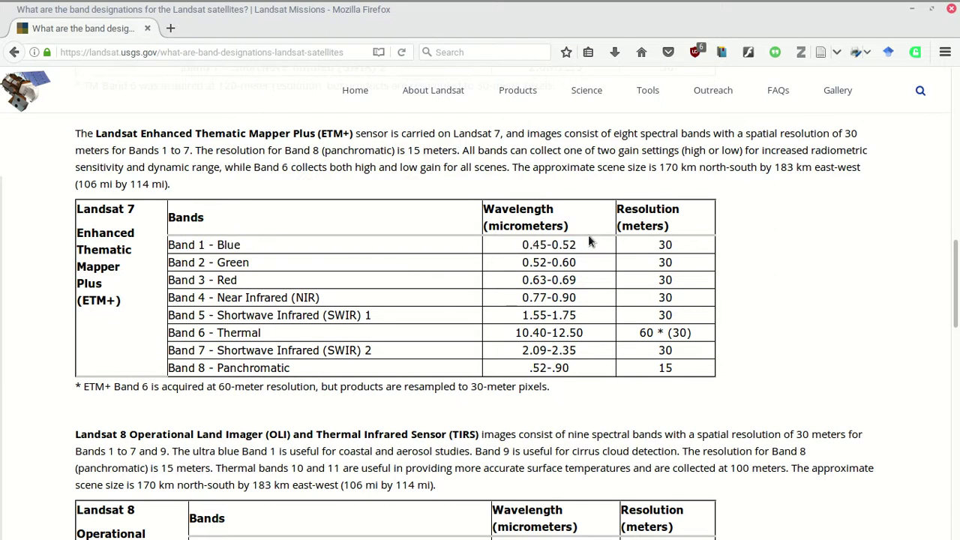
left_click_drag(659, 246, 679, 254)
left_click(226, 264)
left_click_drag(237, 280, 209, 281)
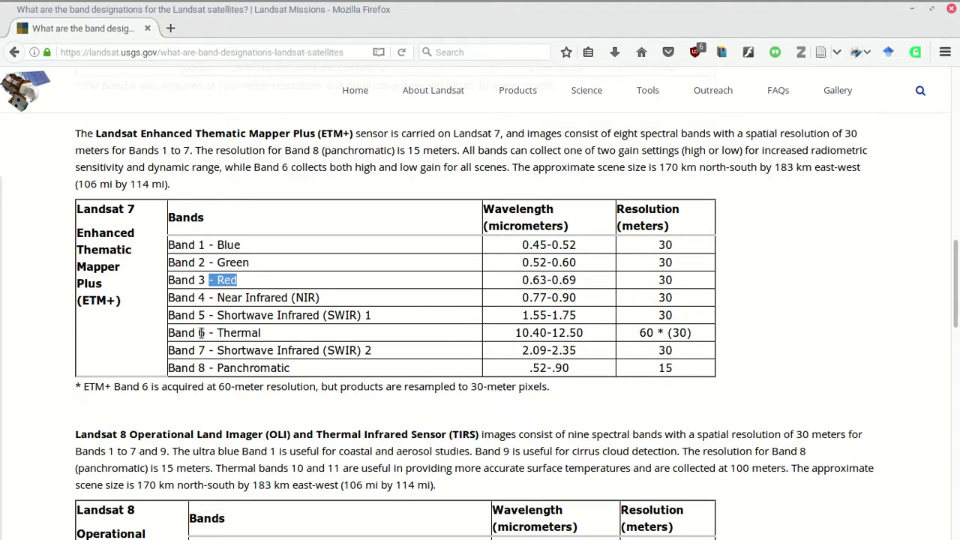
- Examine the wavelength ranges of the thermal and panchromatic bands, comparing the panchromatic range with the green to near-infrared bands
left_click_drag(511, 335, 586, 336)
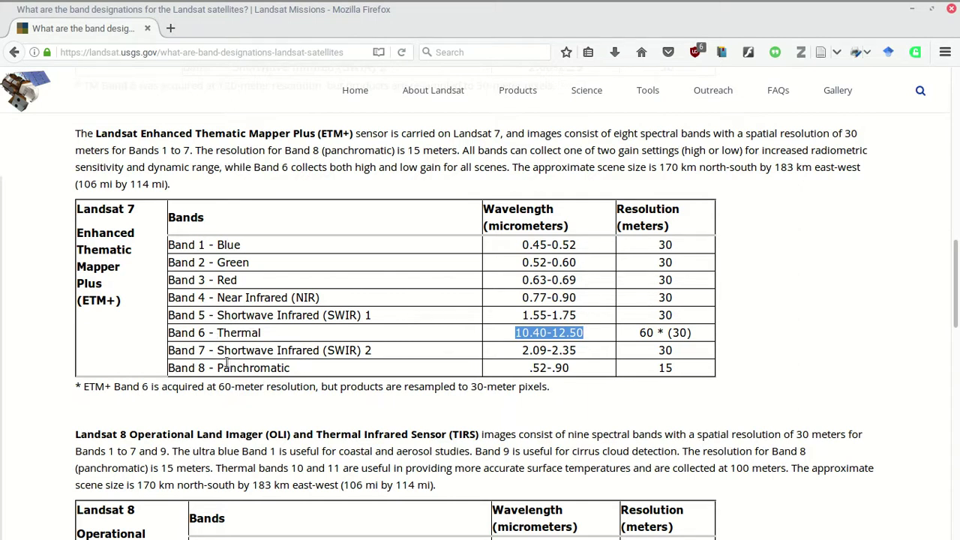
left_click_drag(292, 368, 189, 369)
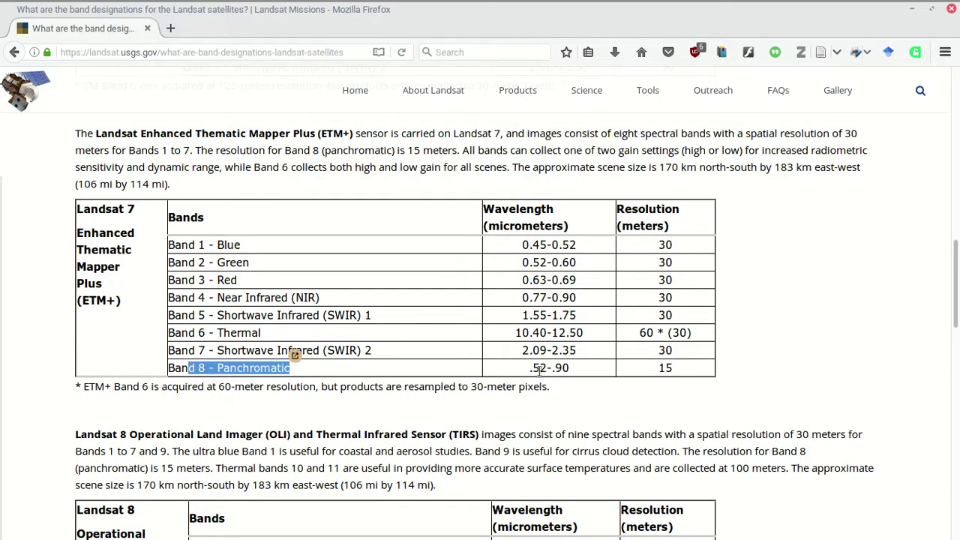
left_click_drag(533, 368, 570, 368)
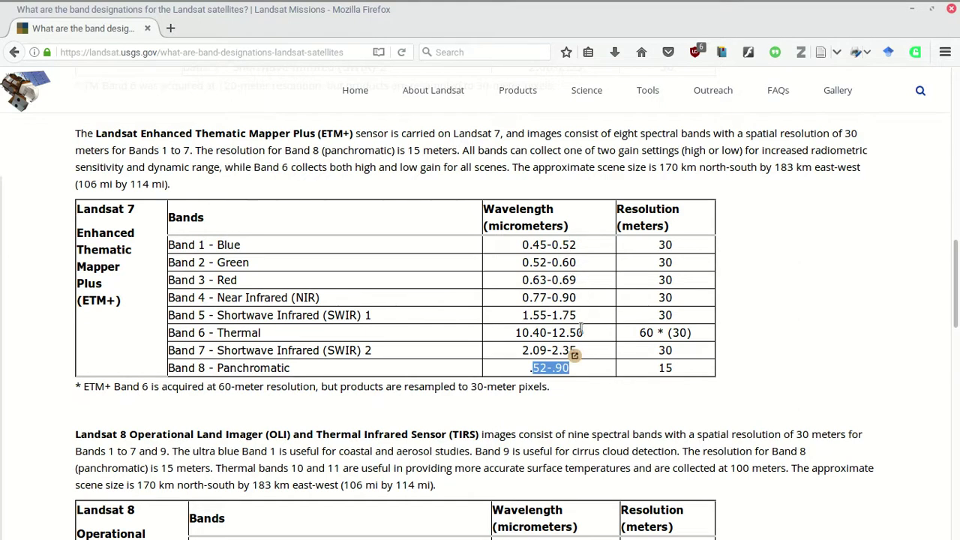
left_click_drag(581, 301, 490, 268)
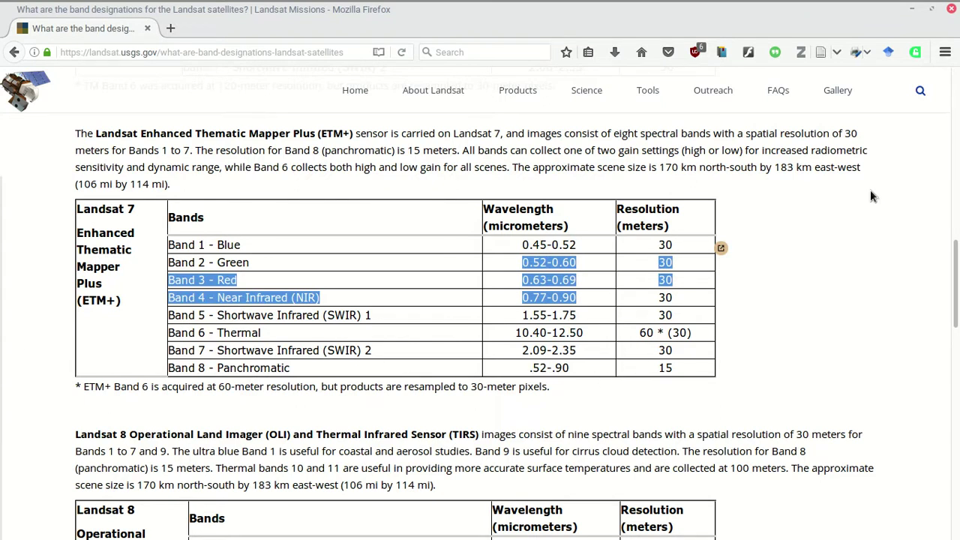
left_click(310, 348)
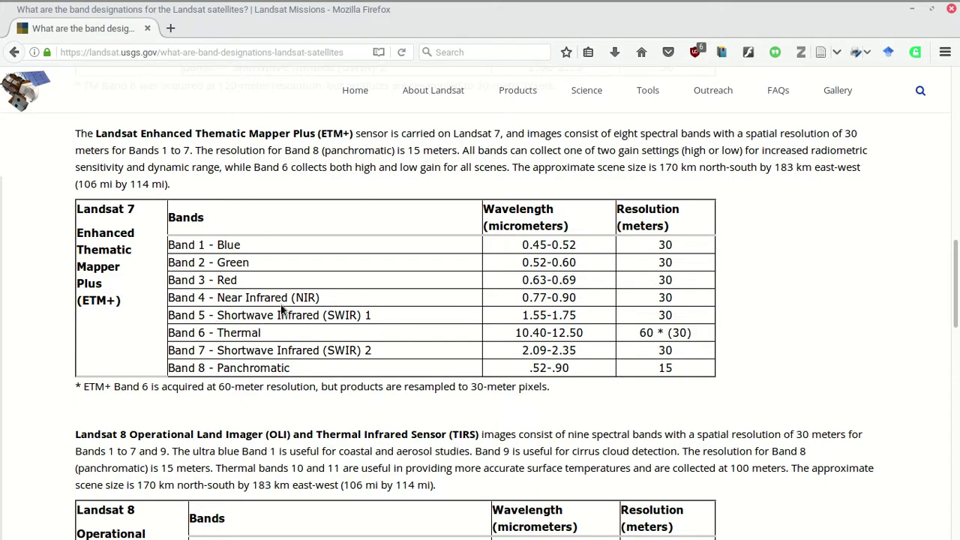
scroll(255, 345, "up", 2)
scroll(257, 345, "down", 3)
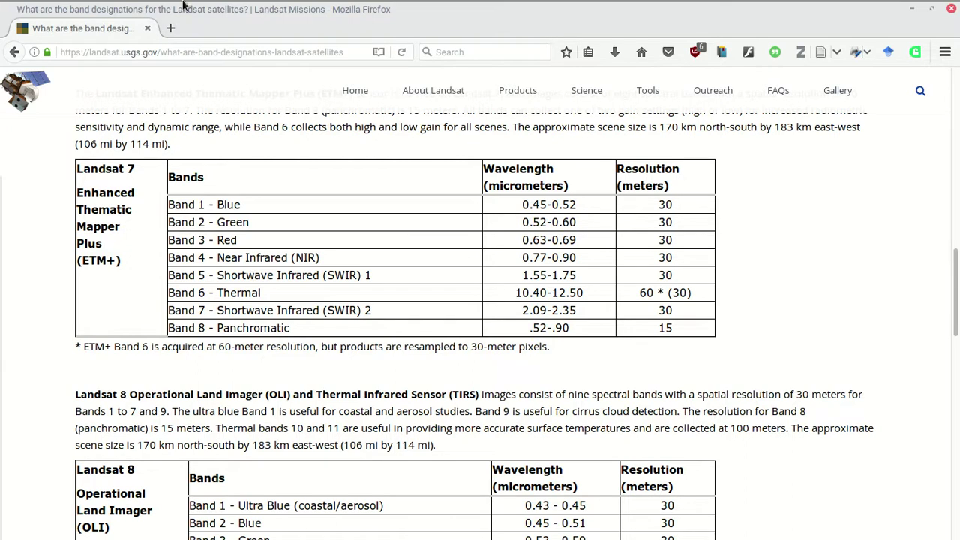
- Switch to Land_sat7_band_combos.ods and review the Agriculture, Healthy Vegetation, Natural Color and False Color (urban) band combinations
left_click(166, 8)
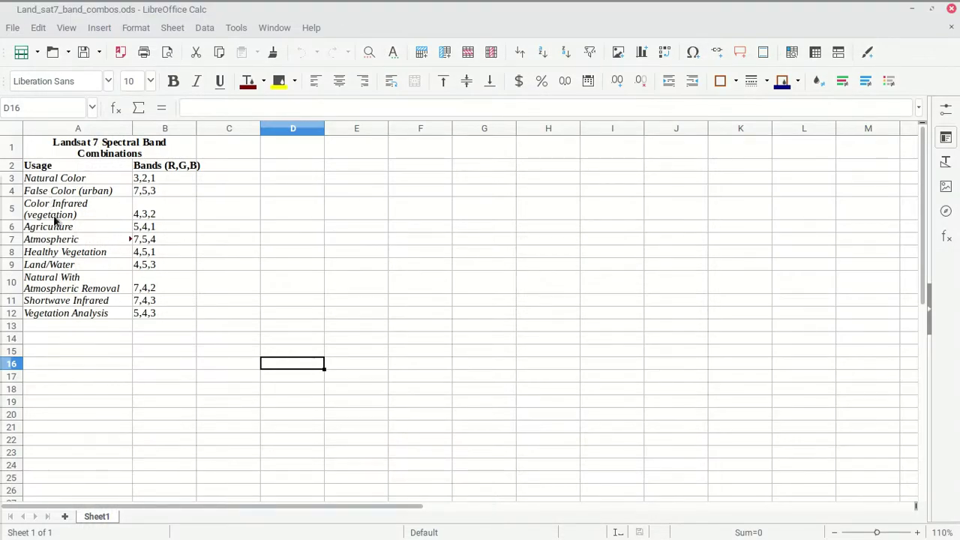
left_click_drag(159, 226, 60, 229)
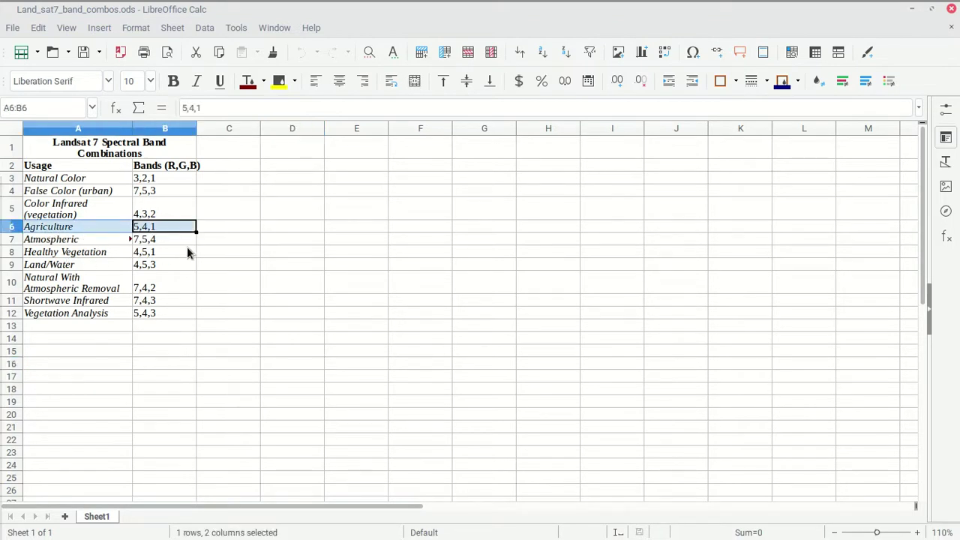
left_click_drag(191, 255, 100, 255)
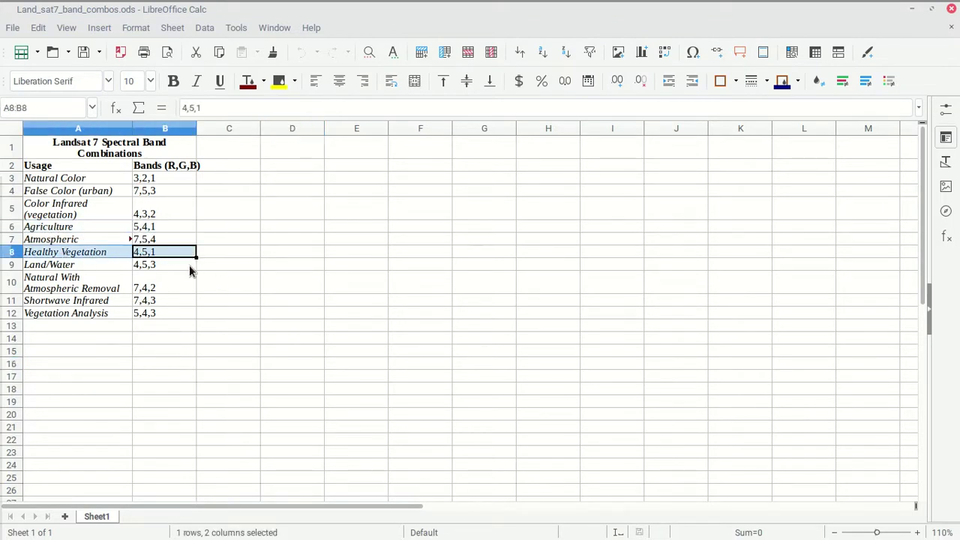
left_click_drag(166, 192, 39, 187)
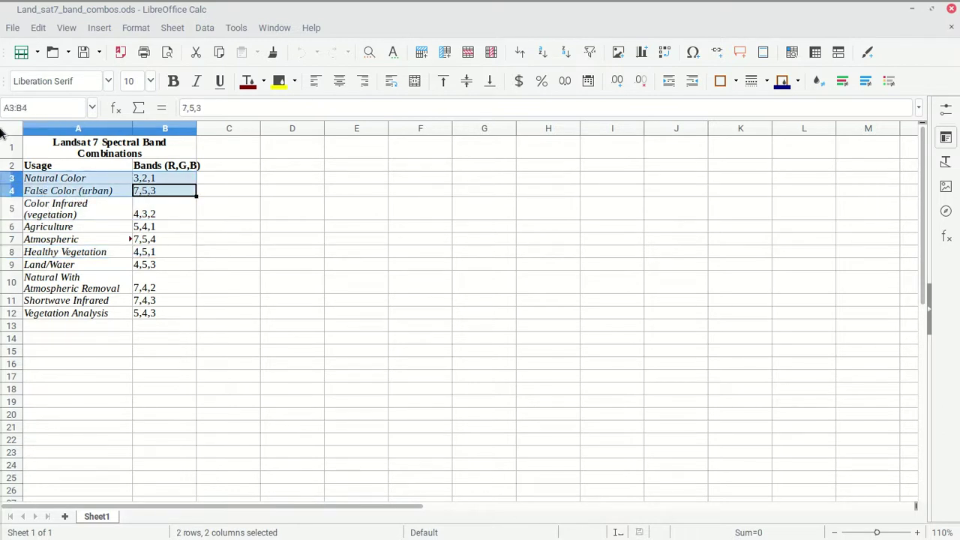
- Return to the Landsat 7 band table in Firefox for another check and close the browser window
mouse_move(111, 7)
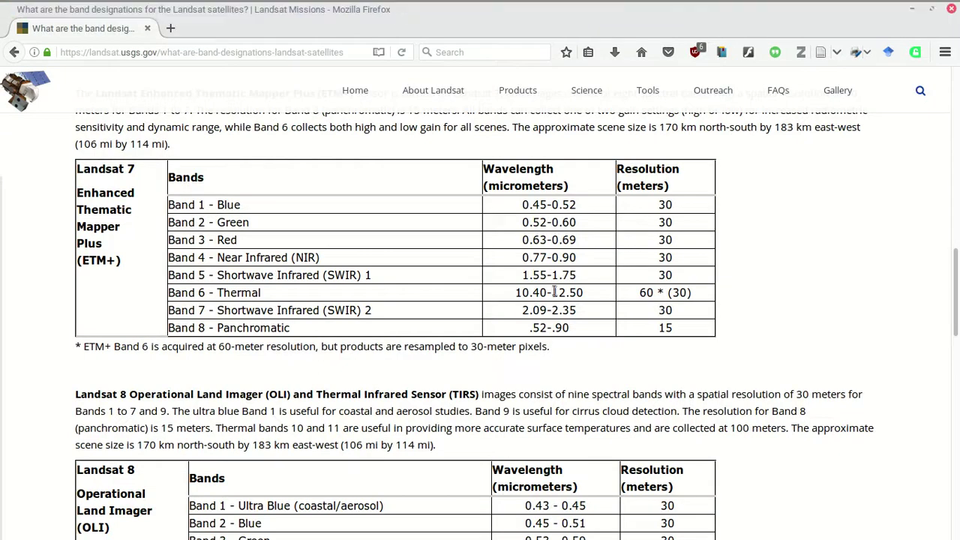
scroll(555, 377, "down", 1)
scroll(559, 384, "up", 1)
left_click(950, 9)
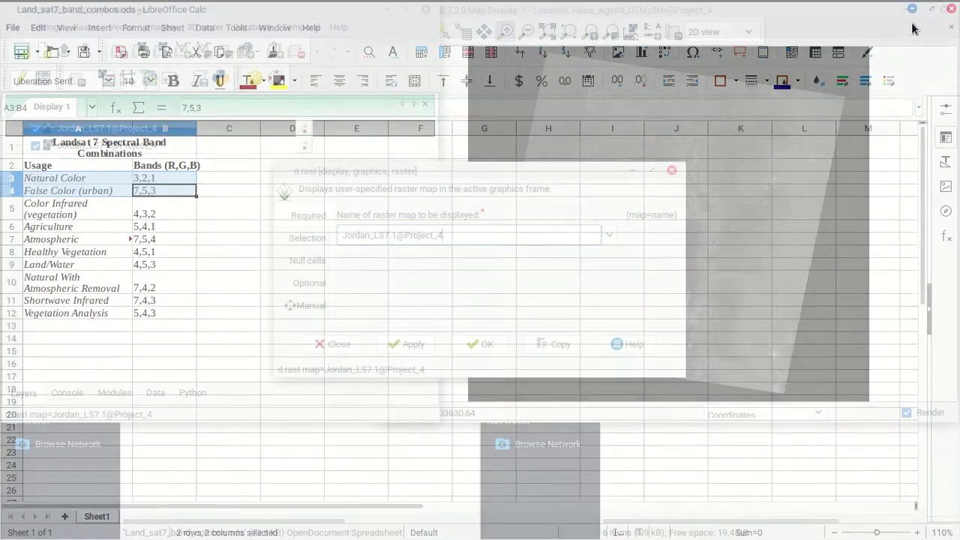
- Switch back to GRASS GIS and change the raster map shown by the Jordan_LS7.1 layer to Jordan_LS7.3
left_click(912, 9)
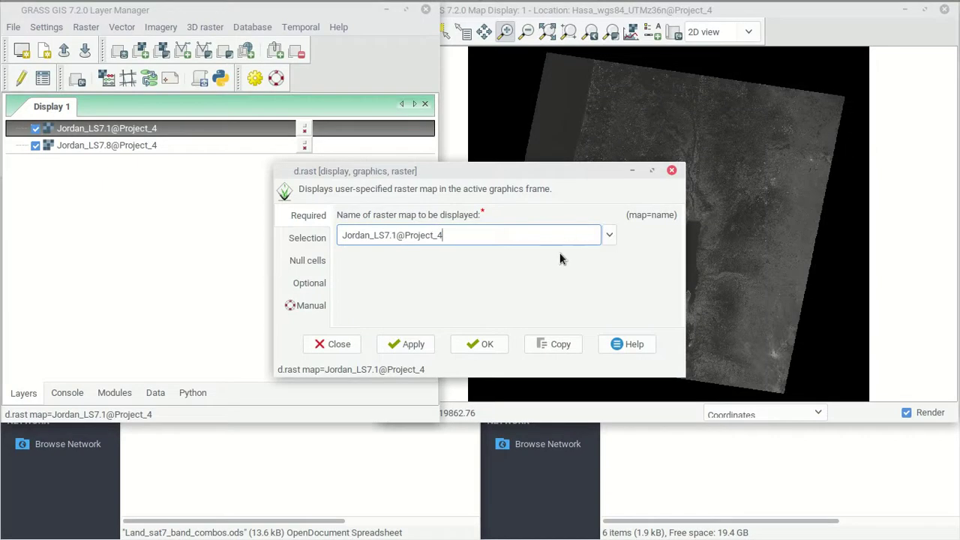
left_click(606, 235)
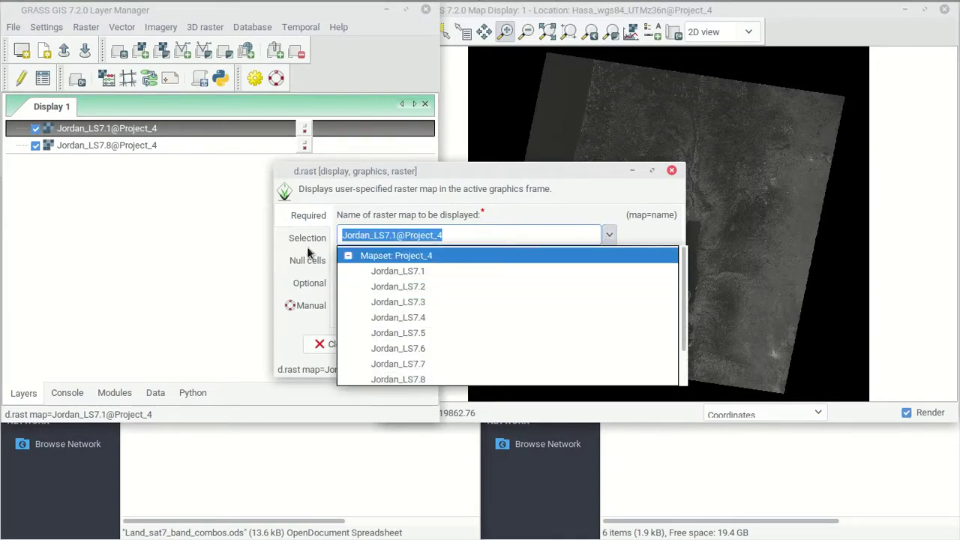
left_click(425, 303)
left_click(481, 344)
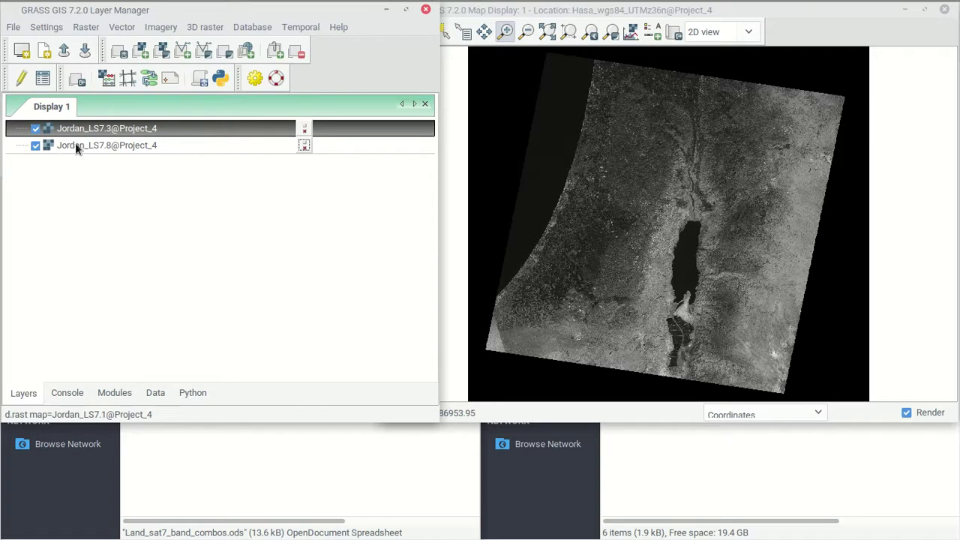
- Add an RGB map layer with Jordan_LS7.3 as red, Jordan_LS7.2 as green and Jordan_LS7.1 as blue, and inspect the lake's northern shore
left_click(162, 51)
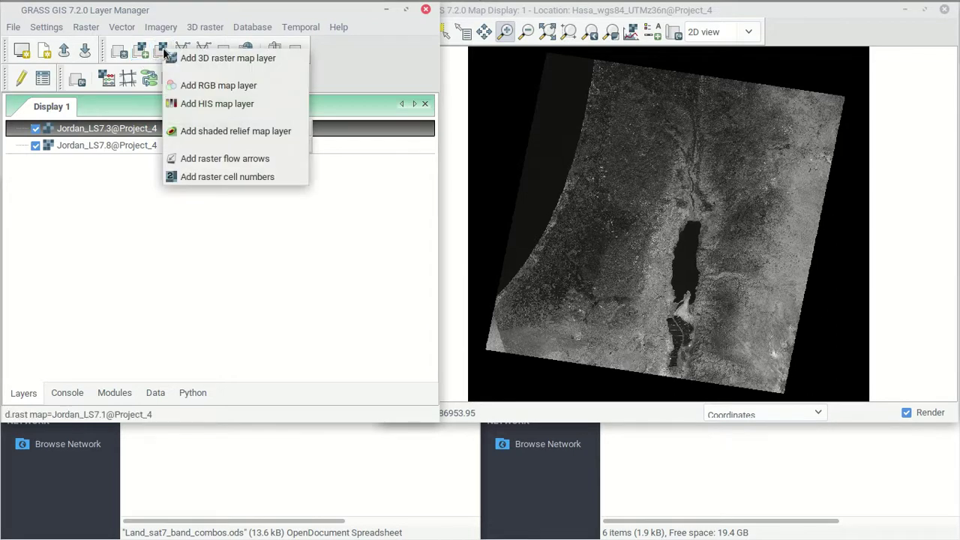
left_click(252, 88)
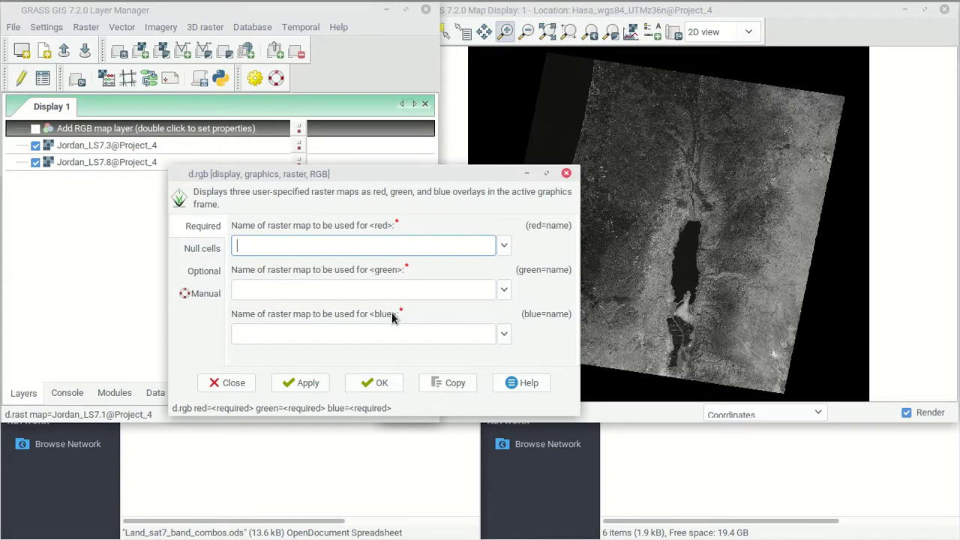
left_click(502, 248)
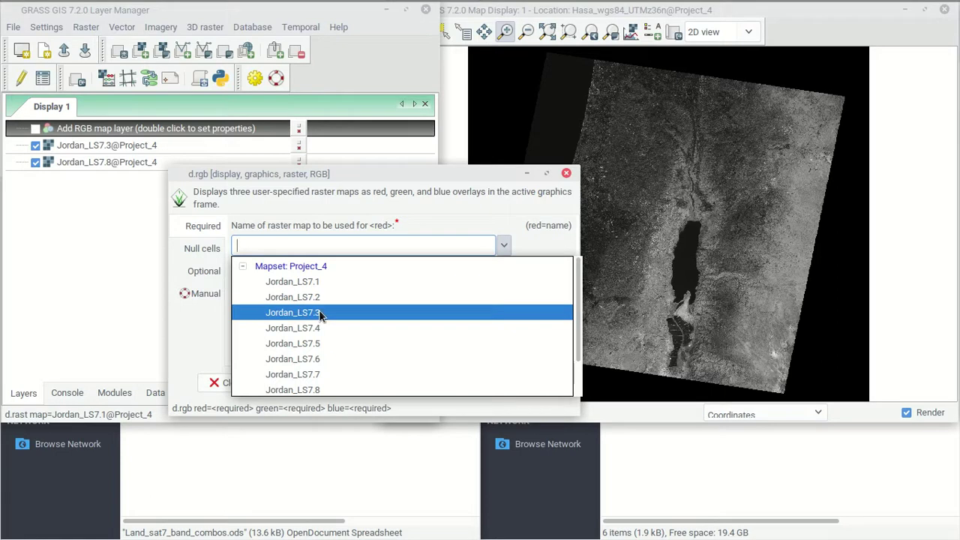
left_click(315, 313)
left_click(503, 289)
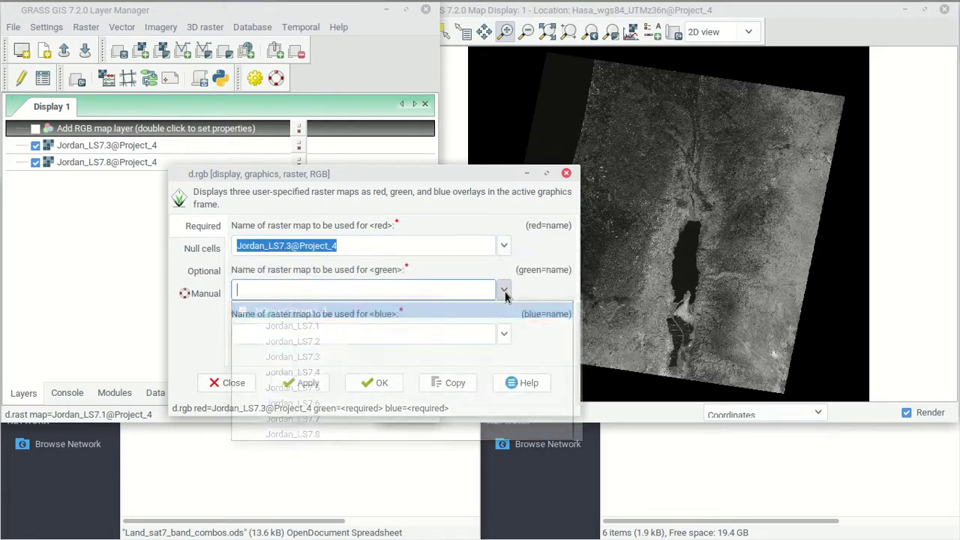
left_click(311, 341)
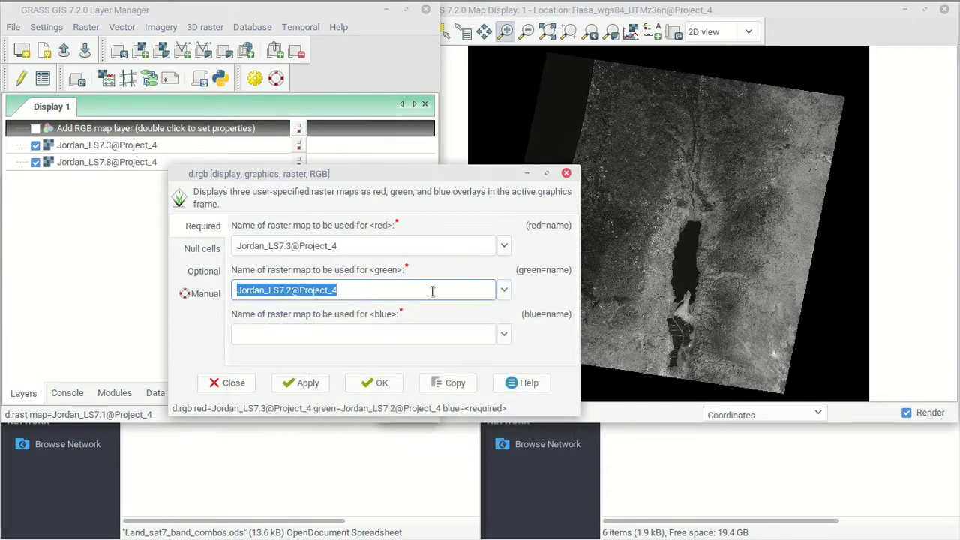
left_click(504, 335)
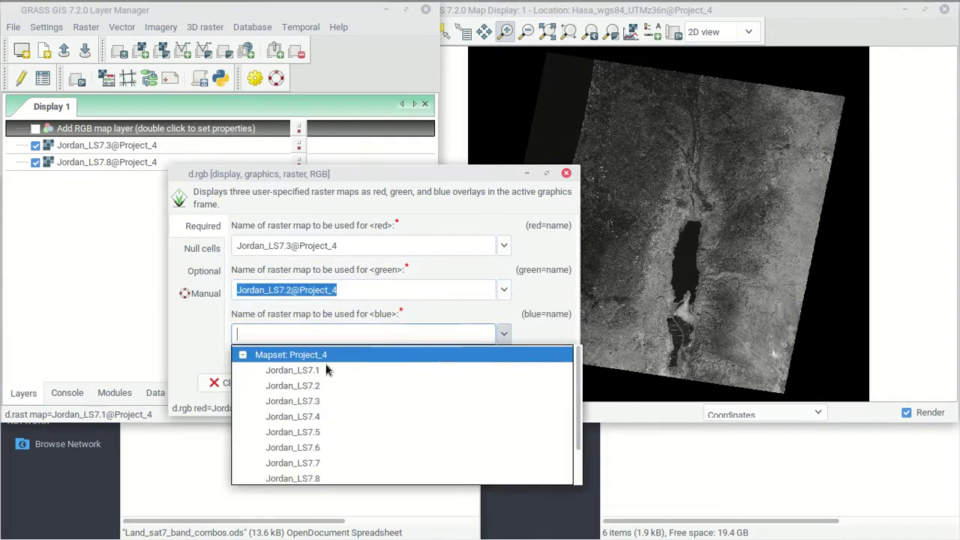
left_click(307, 371)
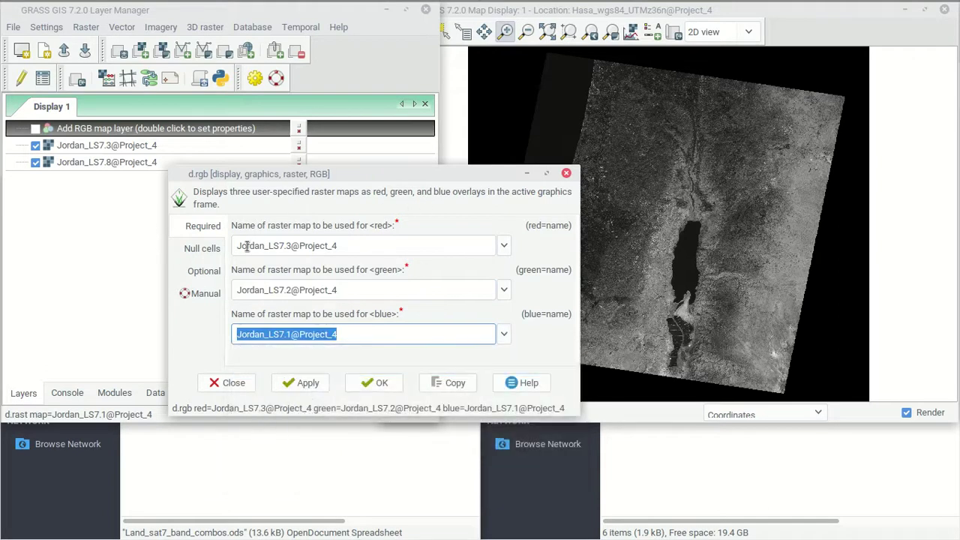
left_click(372, 383)
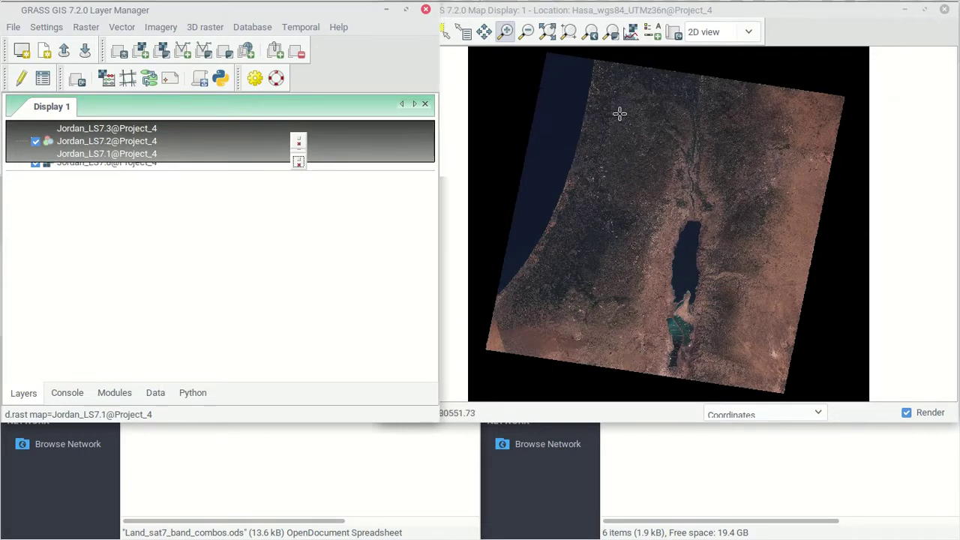
left_click_drag(666, 184, 731, 247)
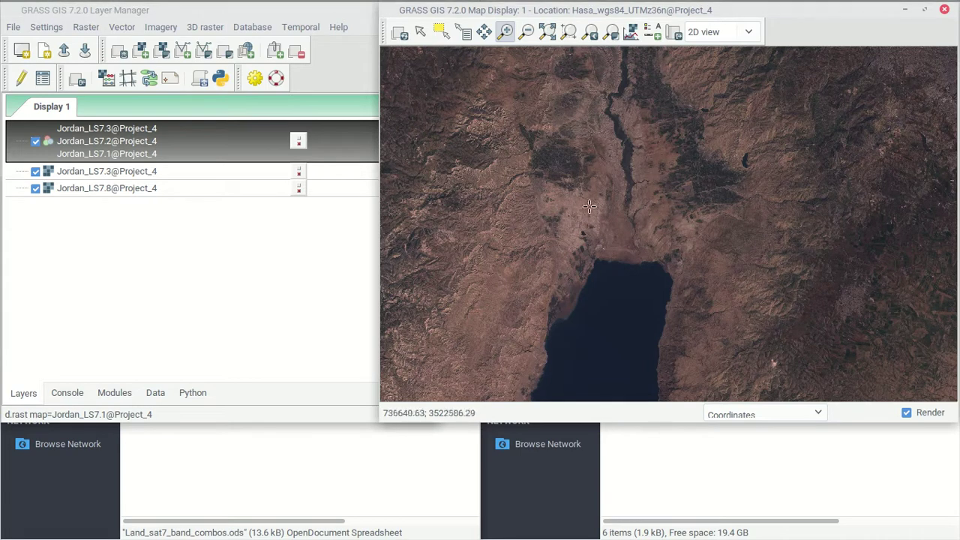
left_click(590, 32)
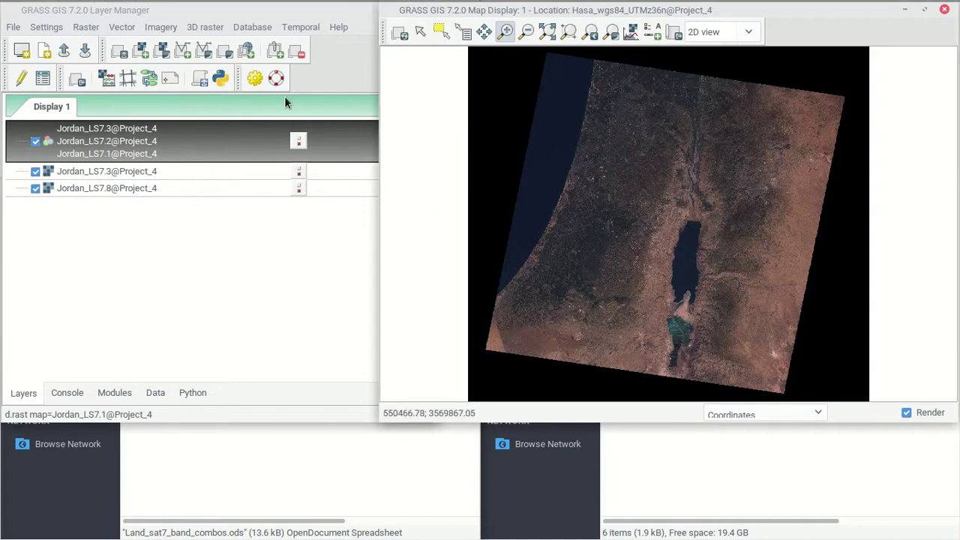
- Open the Color balance for RGB tool (i.colors.enhance) and reposition its dialog
left_click(167, 27)
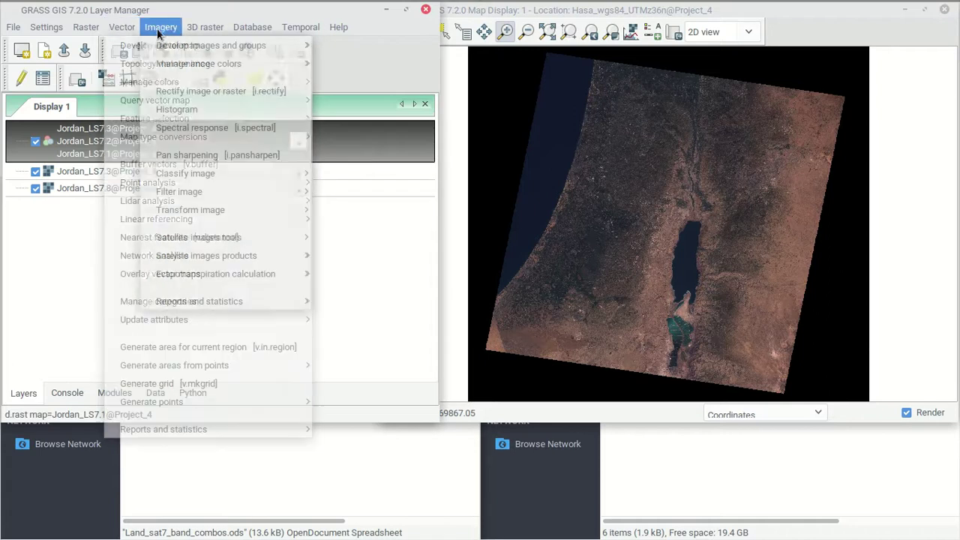
mouse_move(86, 31)
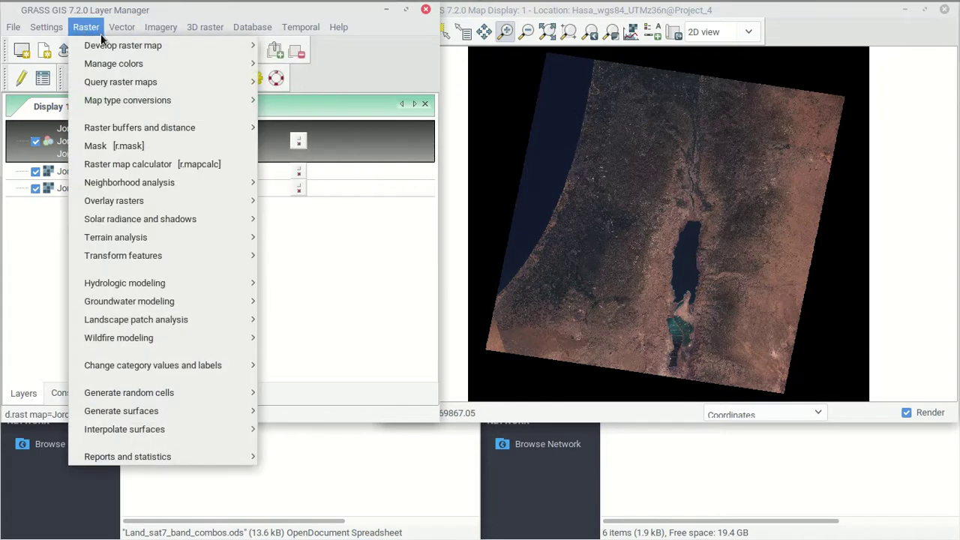
mouse_move(124, 36)
mouse_move(168, 35)
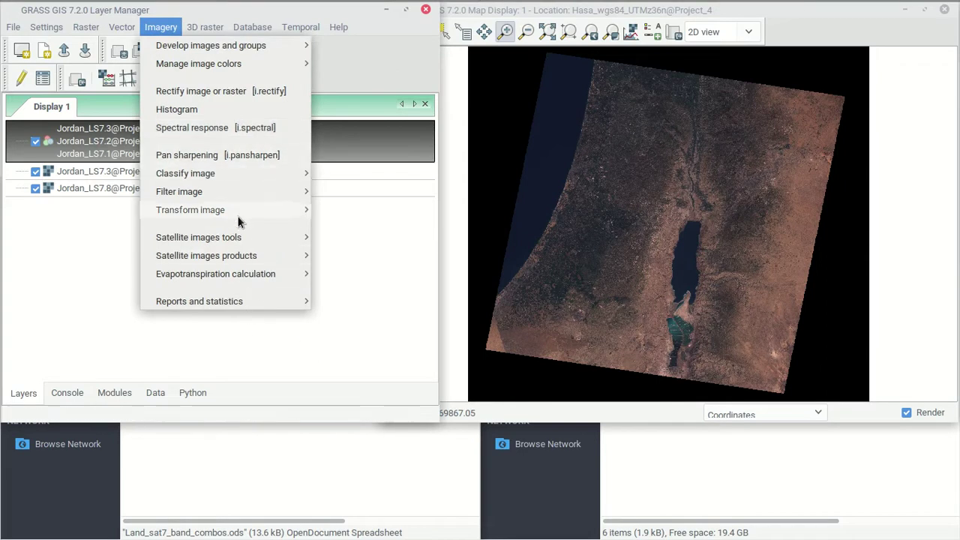
mouse_move(240, 219)
mouse_move(234, 192)
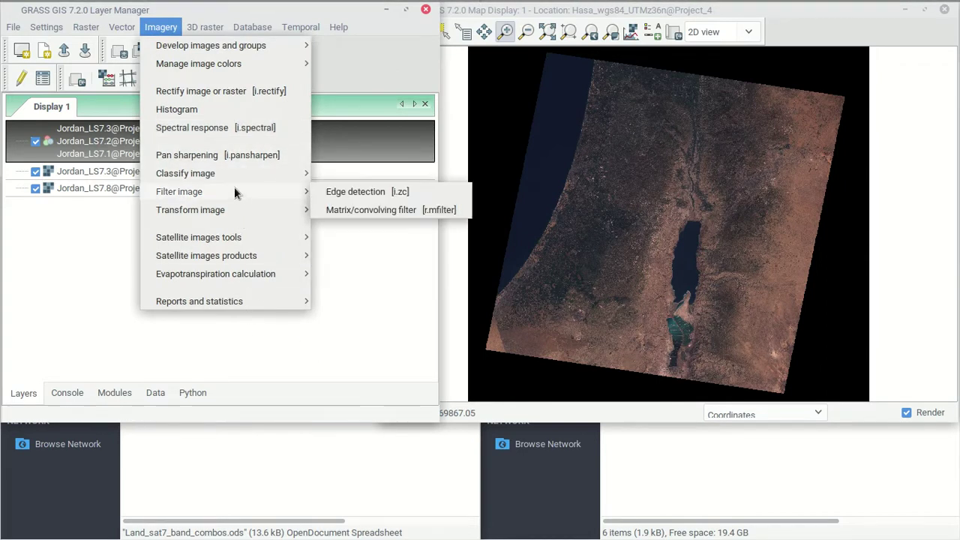
mouse_move(238, 66)
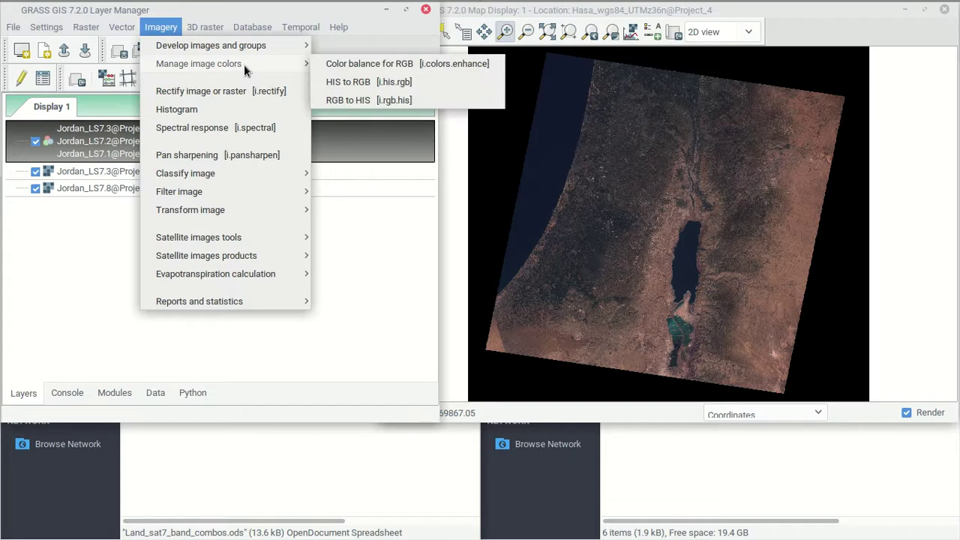
left_click(354, 66)
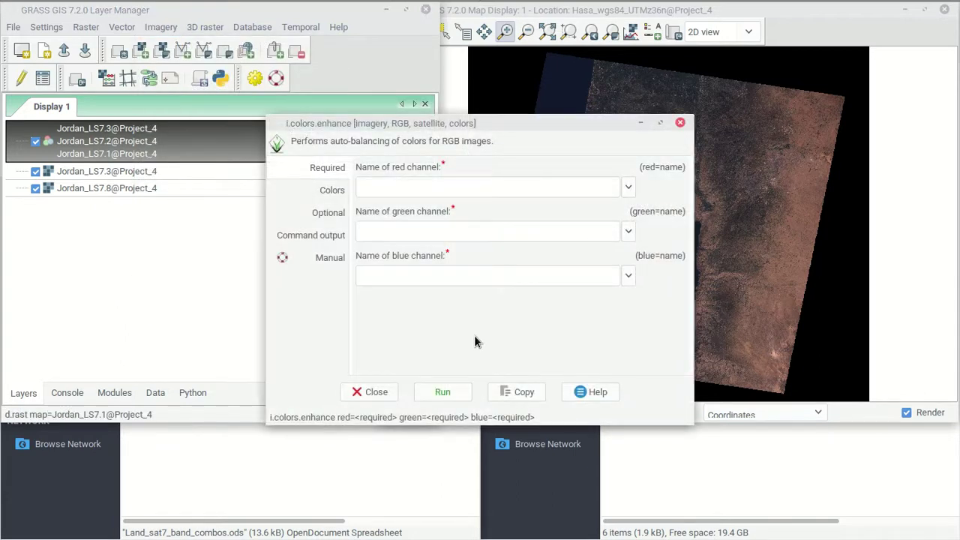
left_click_drag(467, 133, 380, 181)
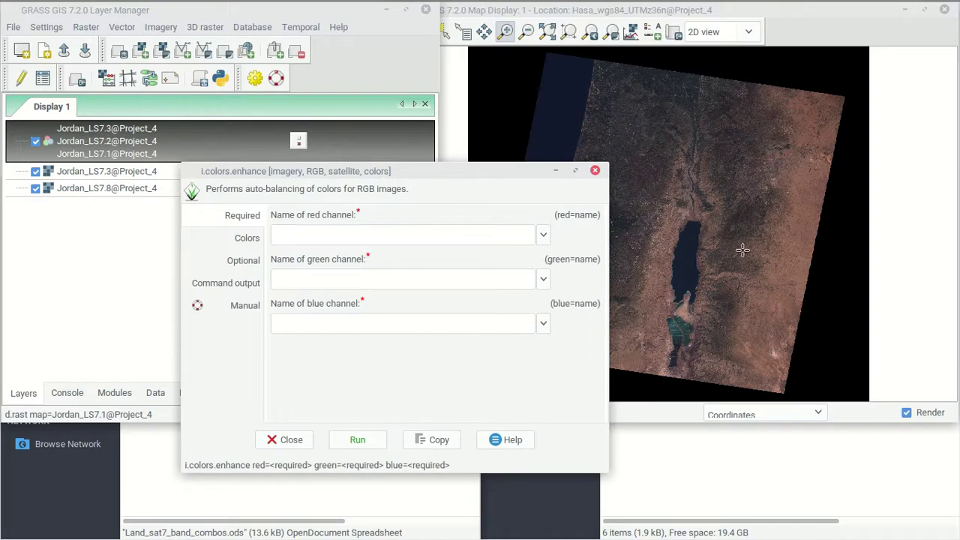
left_click_drag(347, 171, 424, 169)
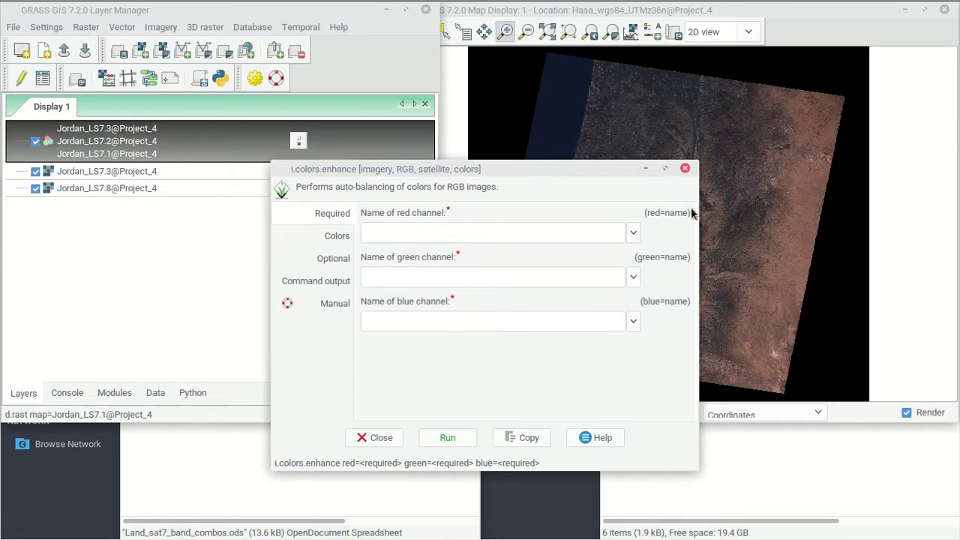
- Set the color balance channels to Jordan_LS7.3 for red, Jordan_LS7.2 for green and Jordan_LS7.1 for blue
left_click(632, 235)
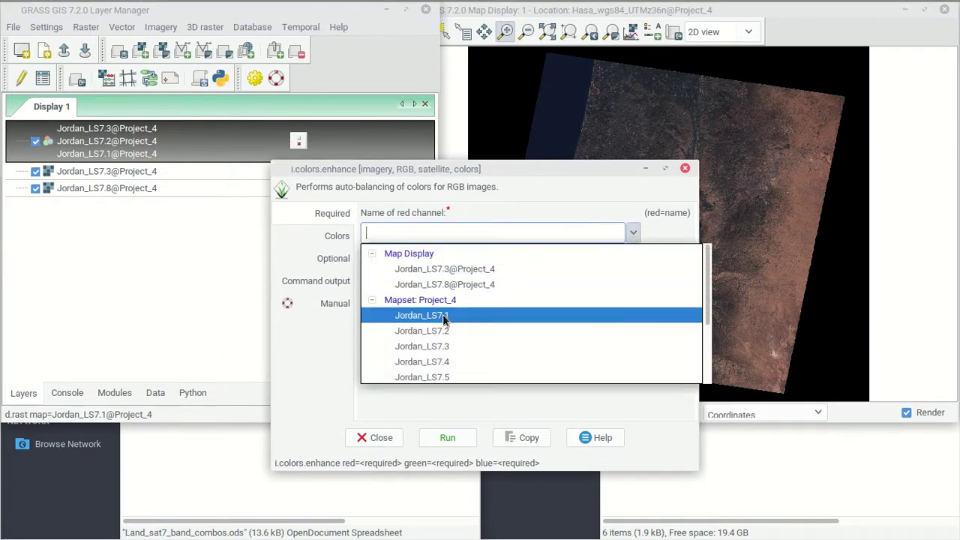
left_click(442, 345)
left_click(632, 277)
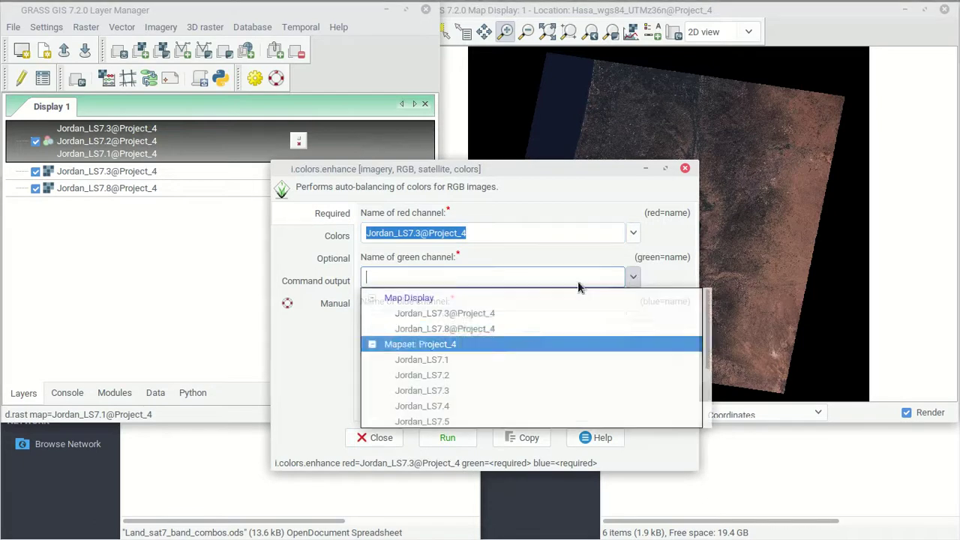
left_click(442, 375)
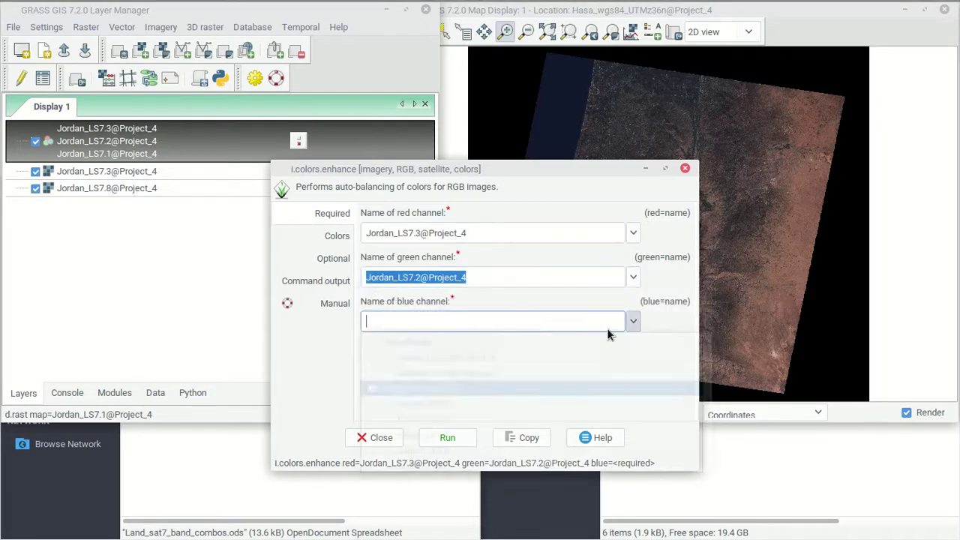
left_click(632, 322)
left_click(458, 400)
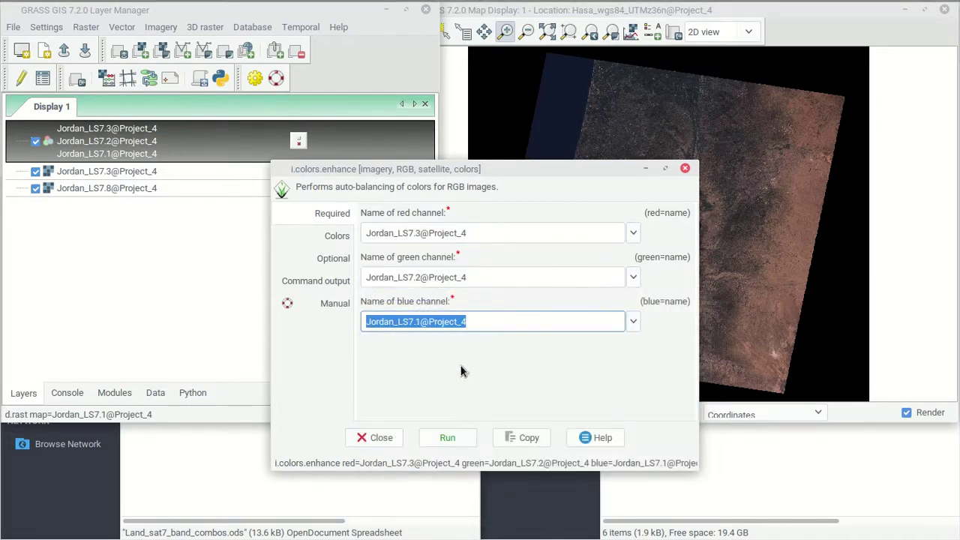
- Run the color balance with relative colors preserved and only brightness adjusted, and re-render the map display
left_click(330, 235)
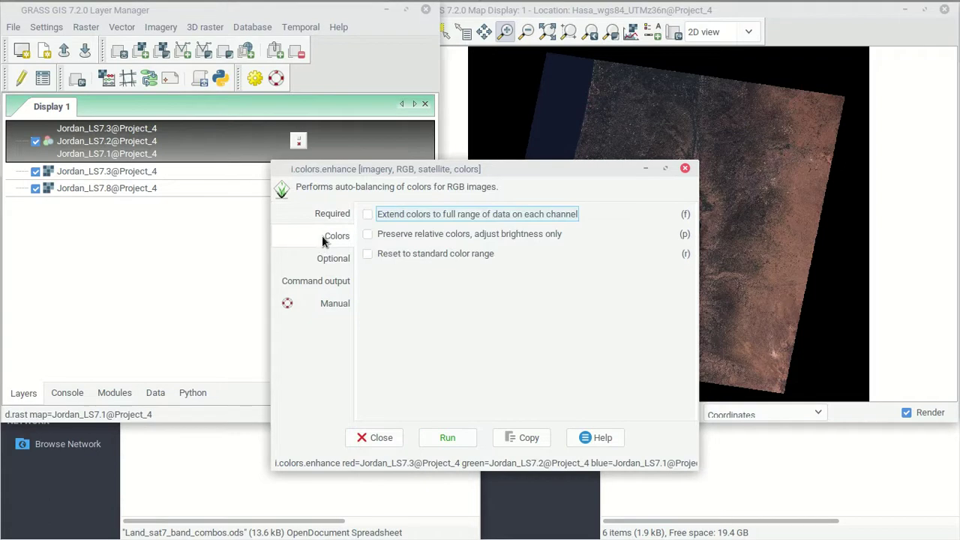
left_click(366, 235)
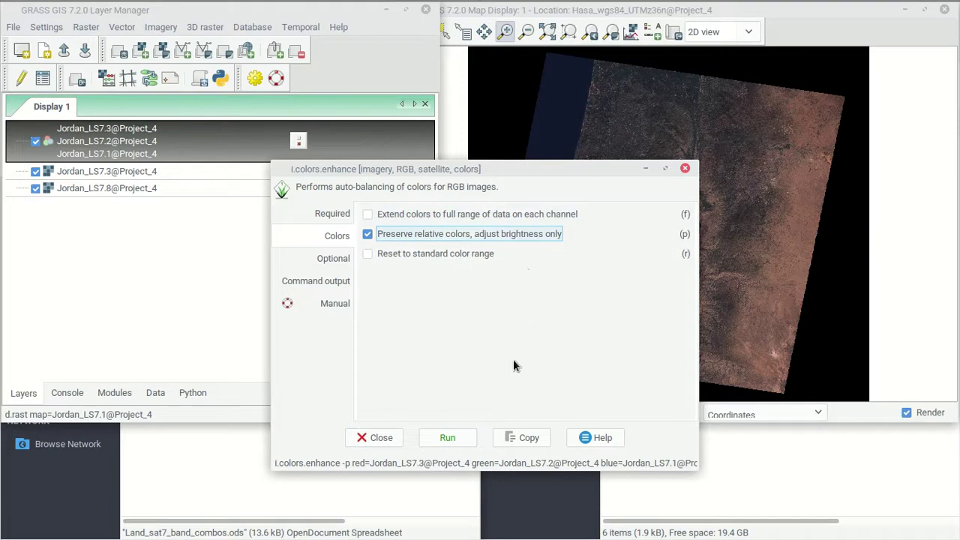
left_click(467, 439)
left_click_drag(562, 172, 317, 227)
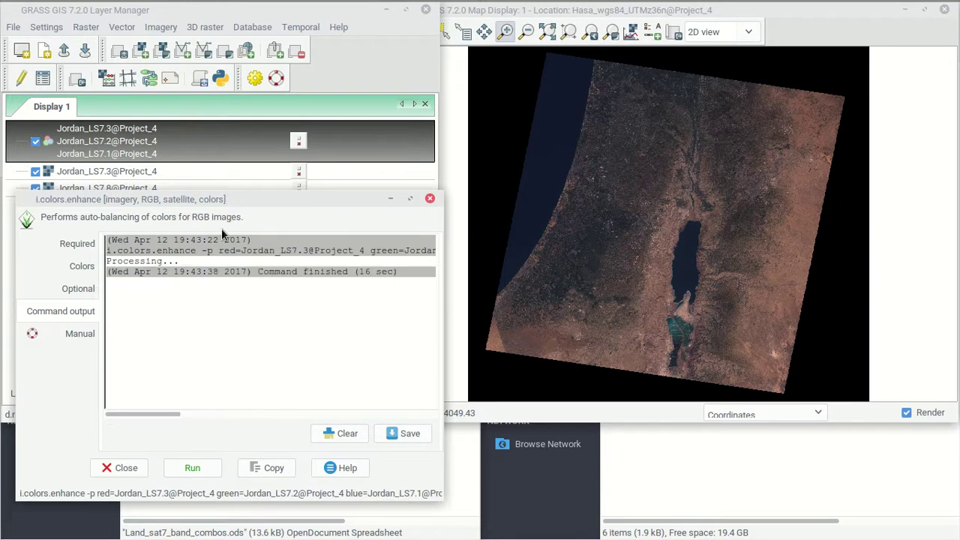
left_click(499, 17)
left_click(420, 31)
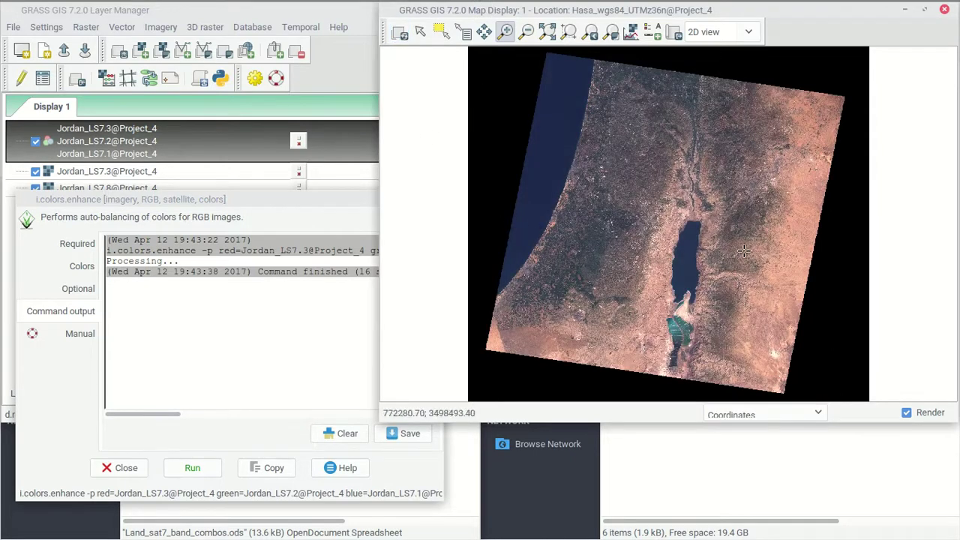
- Try extending colors to the full data range on each channel instead of preserving relative colors, and restore the original option
left_click(96, 266)
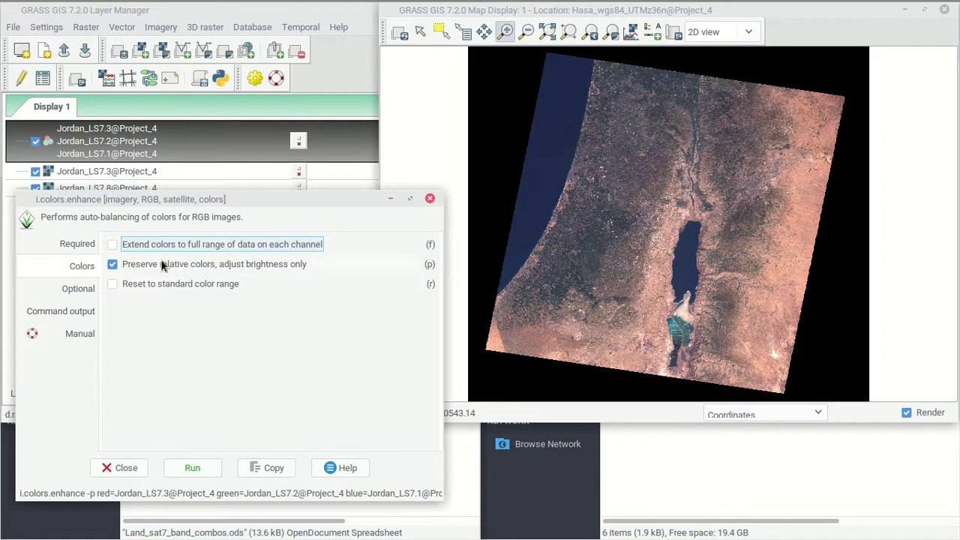
left_click(140, 285)
left_click(114, 265)
left_click(127, 248)
left_click(114, 285)
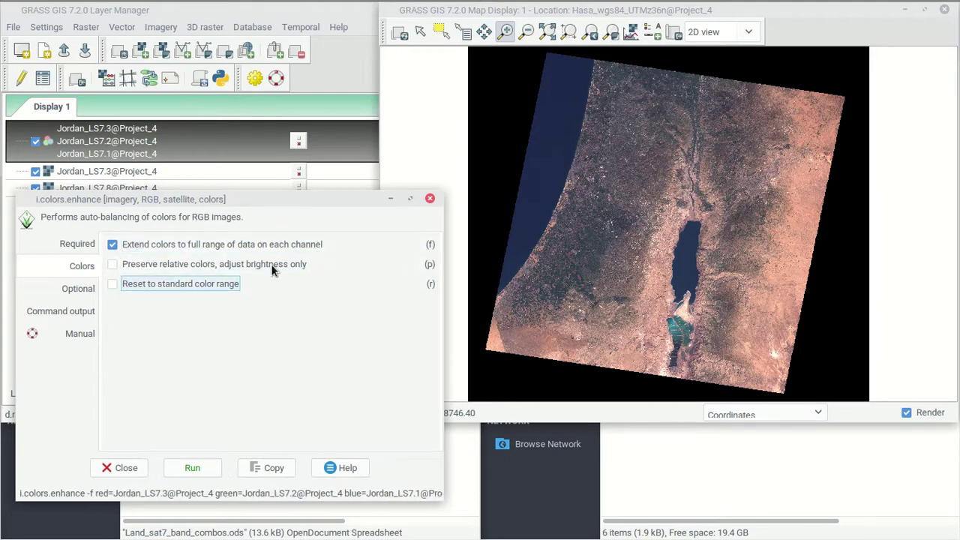
left_click(113, 264)
left_click(111, 245)
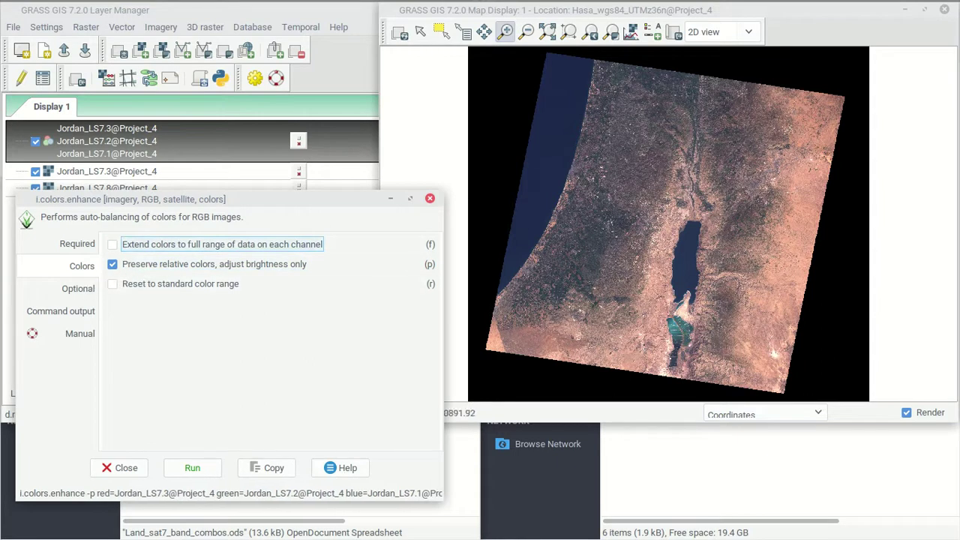
- Move the i.colors.enhance dialog out of the way and open the display settings of the RGB composite layer
left_click_drag(333, 195, 326, 450)
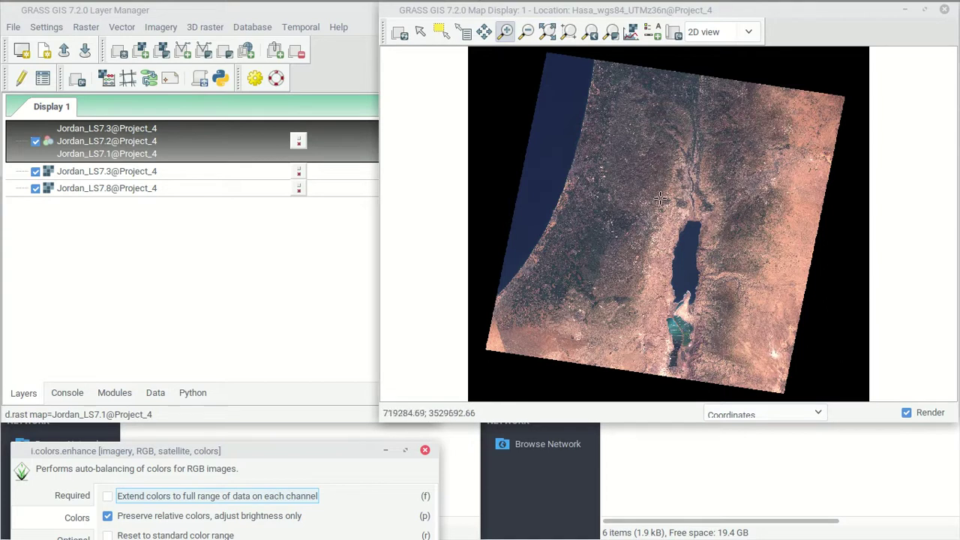
double_click(122, 154)
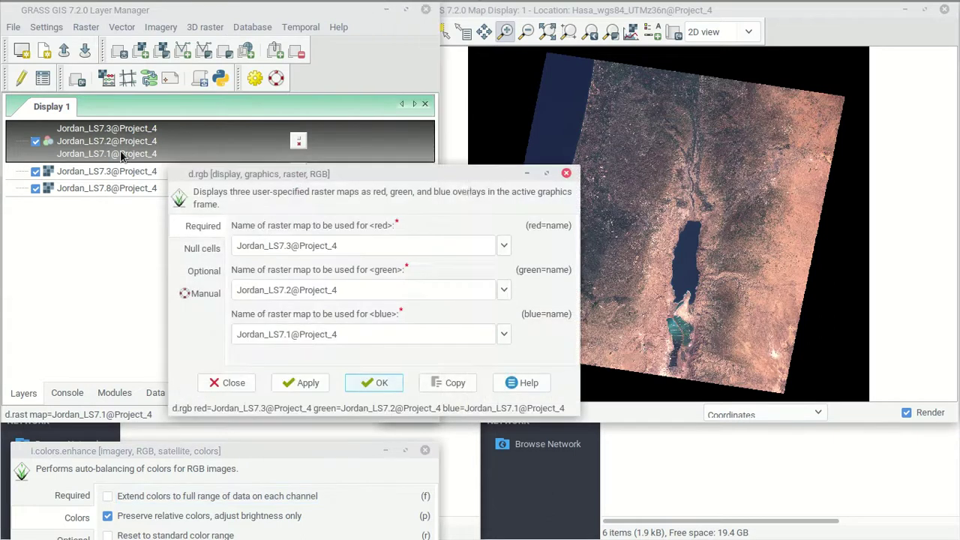
left_click_drag(431, 158, 405, 130)
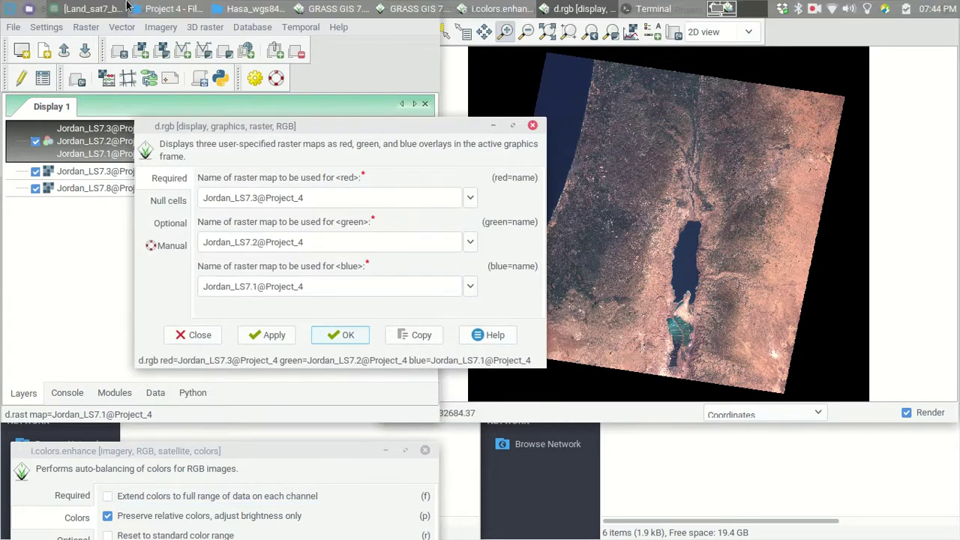
- Switch to the Land_sat7_band_combos.ods spreadsheet in LibreOffice Calc and widen columns A and B to fit the usage and band entries
left_click(88, 9)
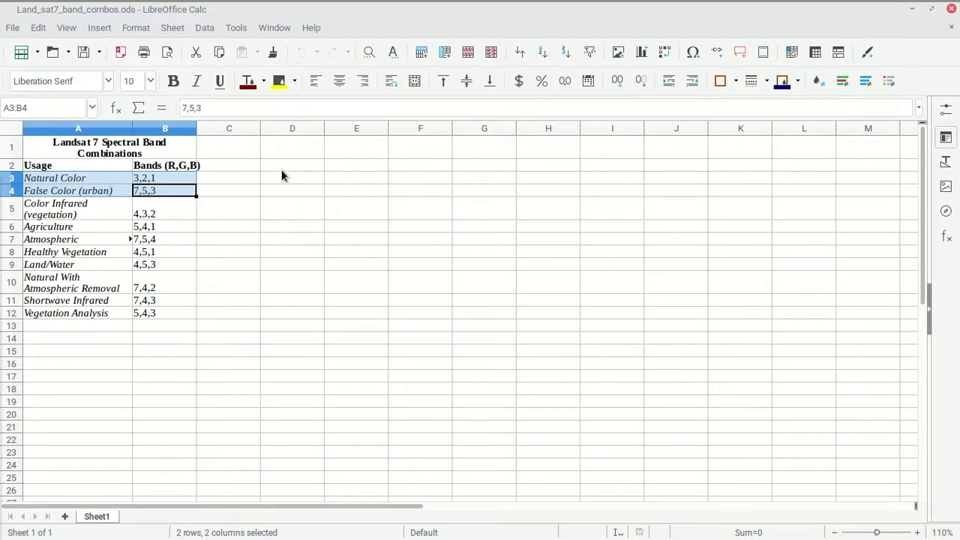
left_click_drag(132, 133, 170, 133)
left_click_drag(233, 125, 278, 124)
- Review the band combinations listed for Natural Color, False Color (urban) and Color Infrared (vegetation)
left_click(187, 179)
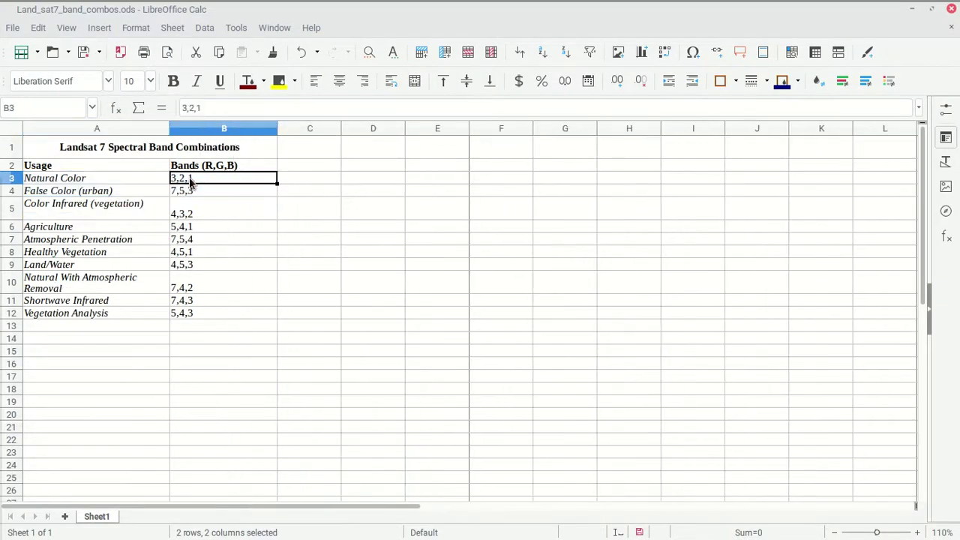
left_click_drag(120, 178, 207, 178)
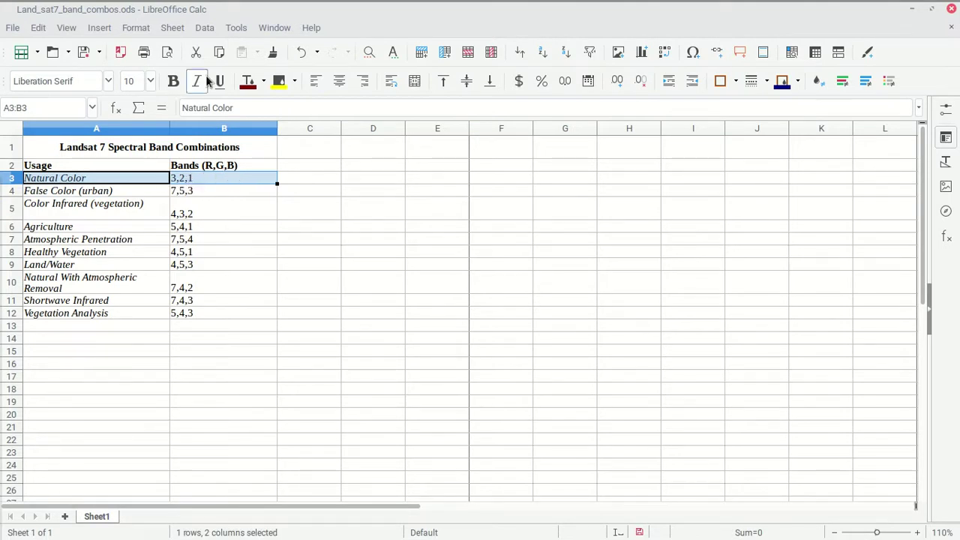
left_click(123, 191)
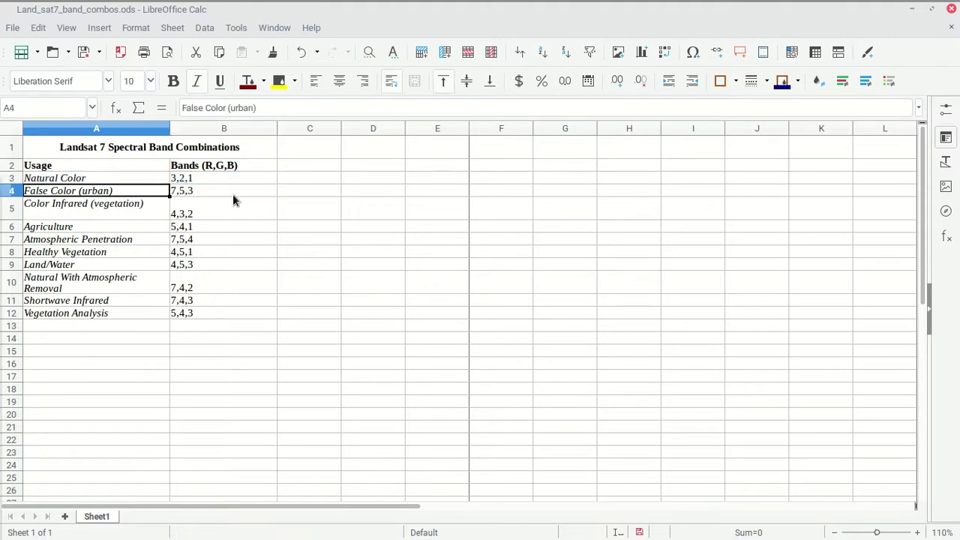
left_click_drag(114, 213, 215, 213)
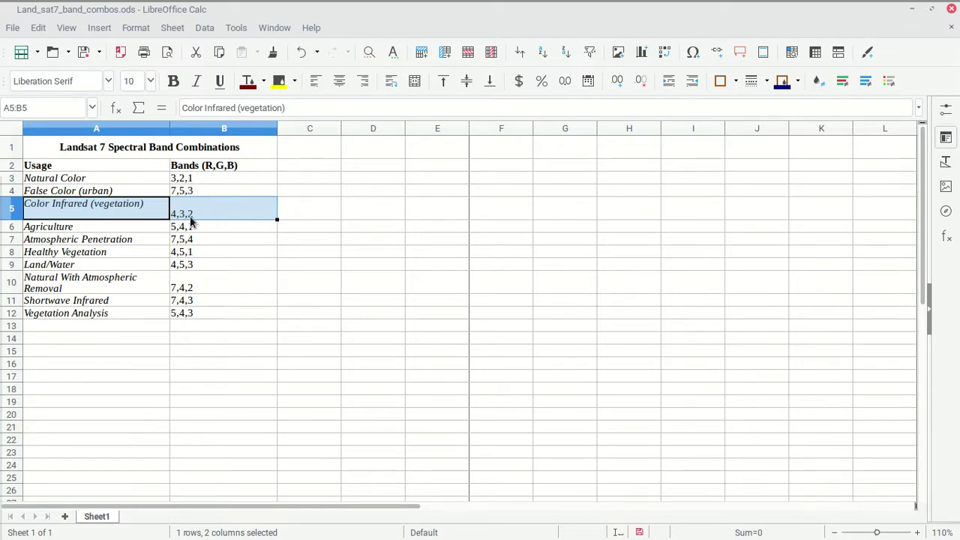
- Return to GRASS GIS and set the RGB layer to Jordan_LS7.4 for red, Jordan_LS7.3 for green and Jordan_LS7.2 for blue
mouse_move(289, 3)
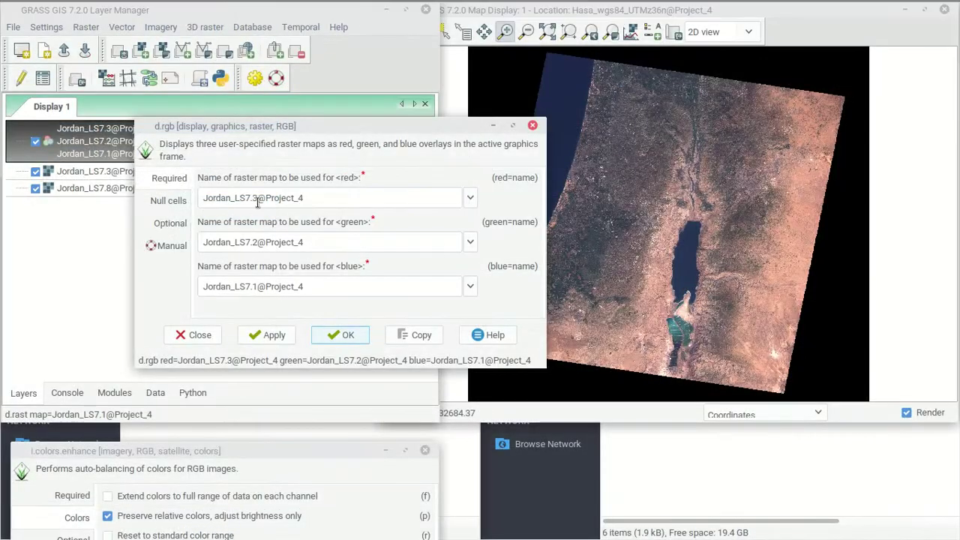
left_click(470, 197)
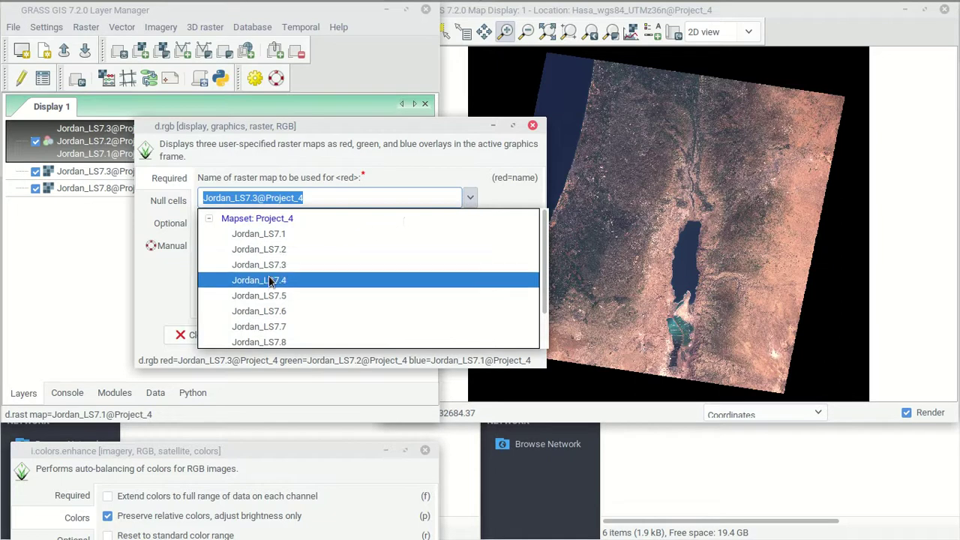
left_click(310, 280)
left_click(469, 241)
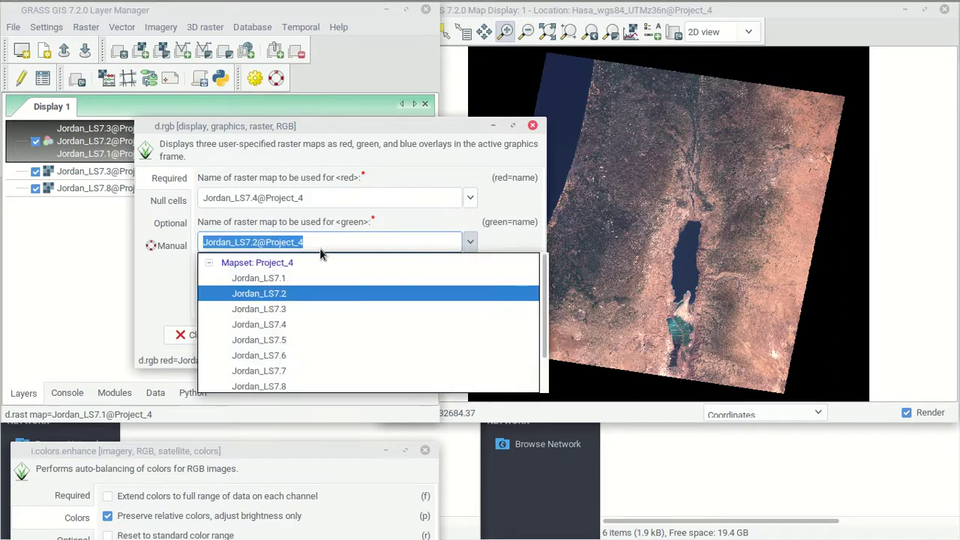
left_click(275, 314)
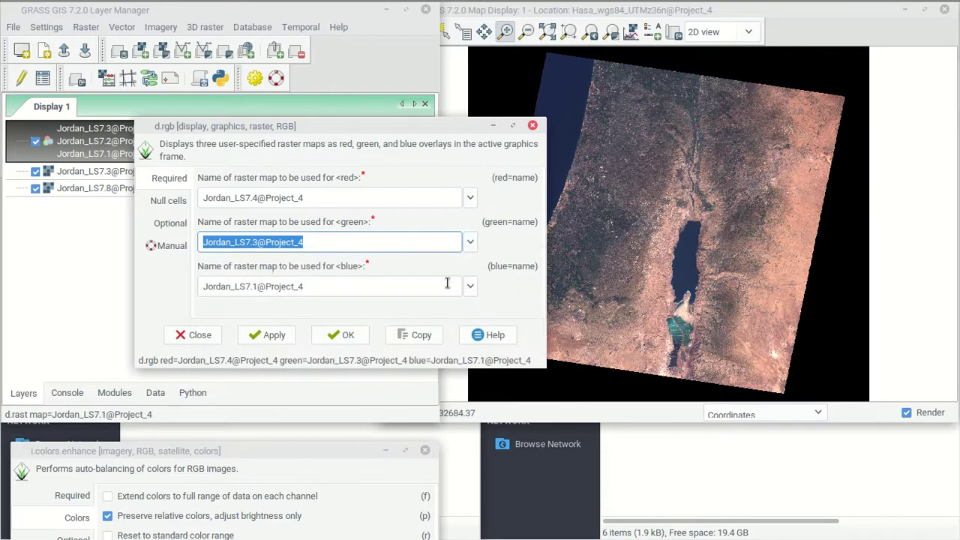
left_click(470, 286)
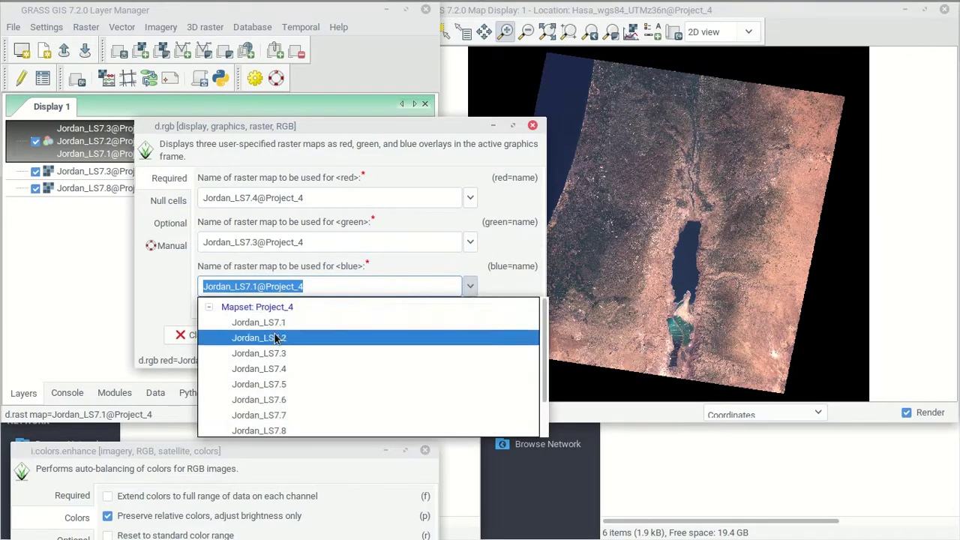
left_click(278, 338)
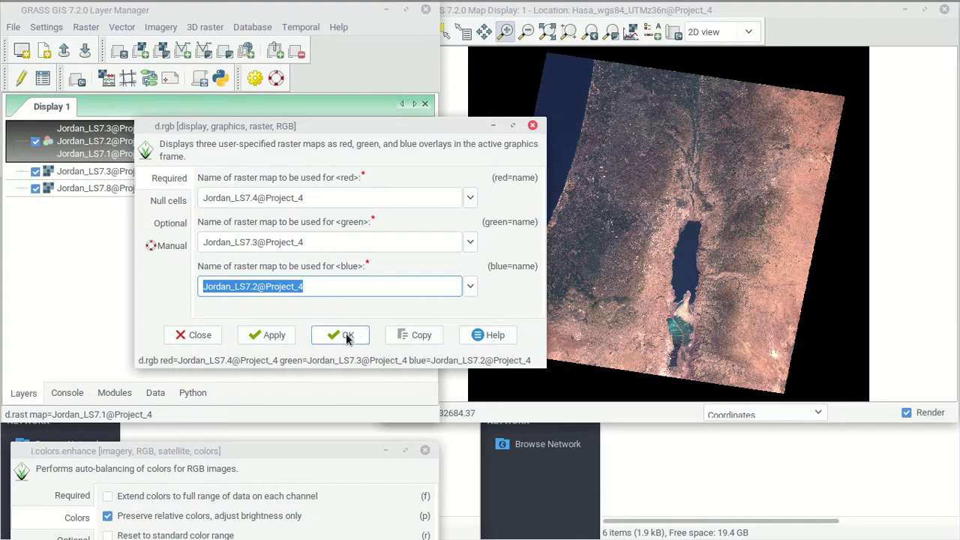
left_click(347, 338)
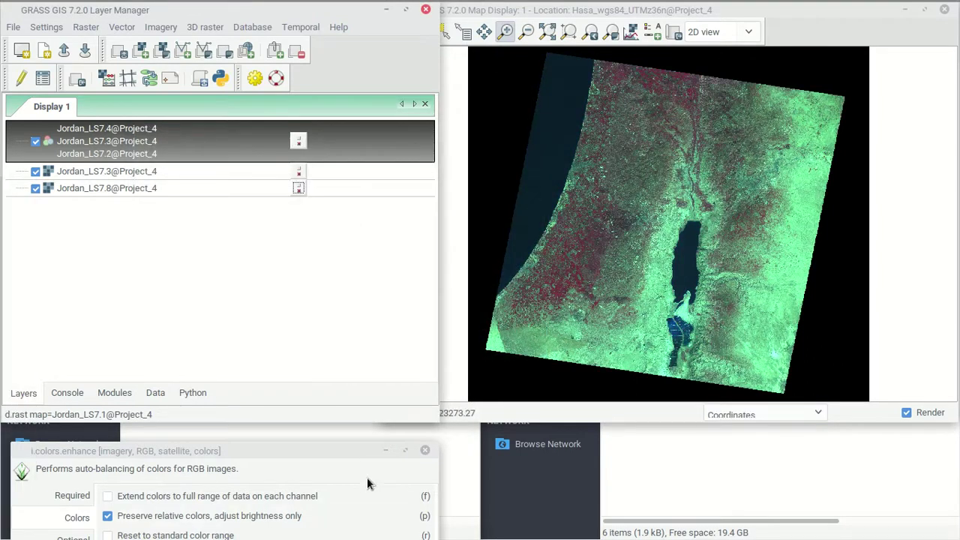
- Run the color balance with Jordan_LS7.4 as red, Jordan_LS7.3 as green and Jordan_LS7.2 as blue channel
left_click_drag(349, 453, 372, 117)
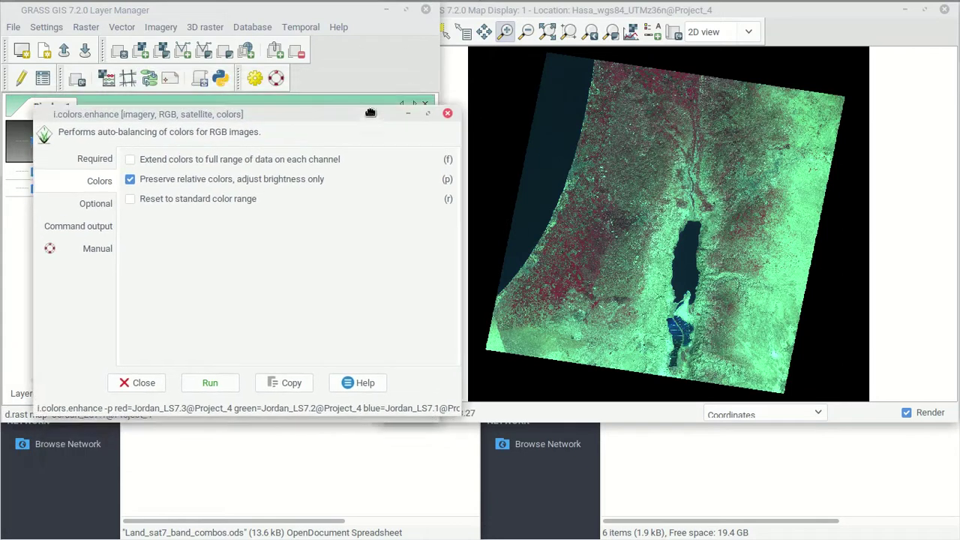
left_click(82, 167)
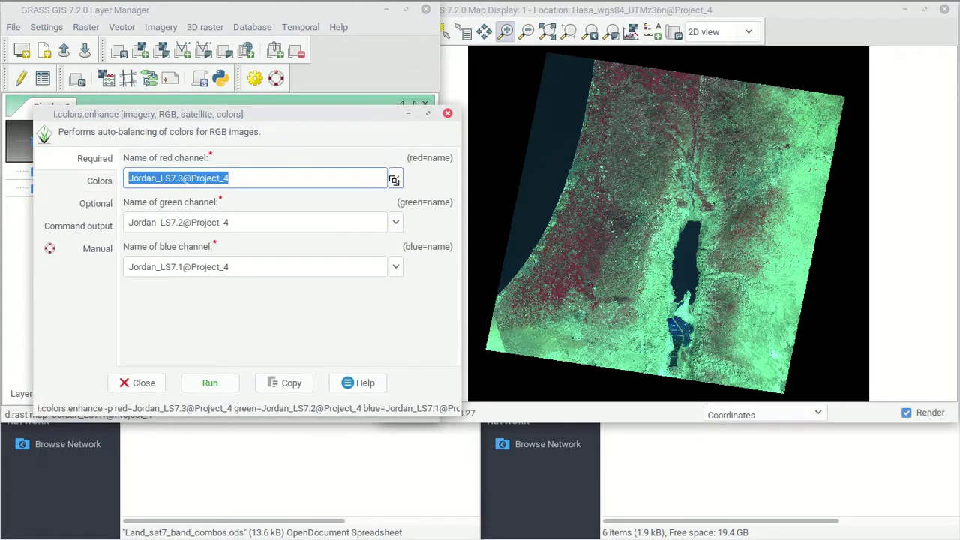
left_click(393, 179)
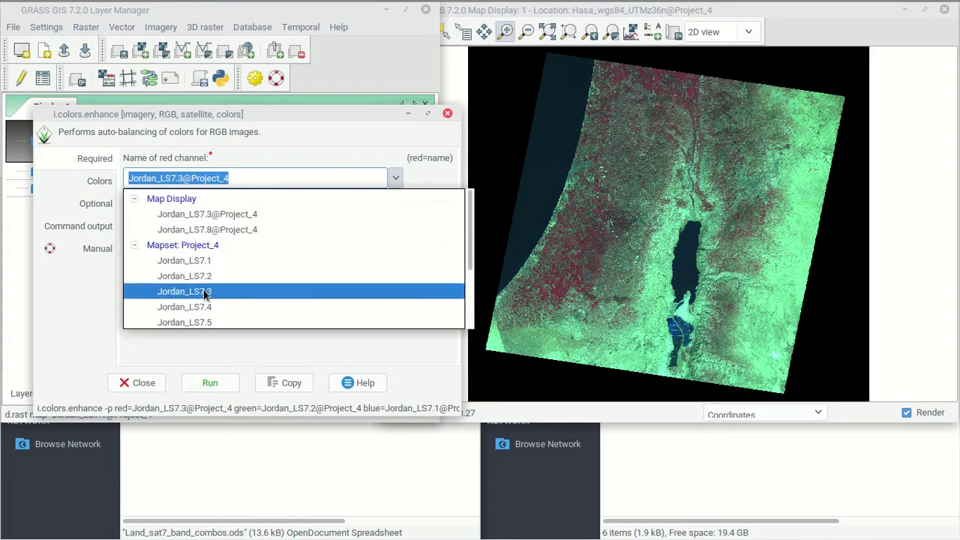
left_click(229, 307)
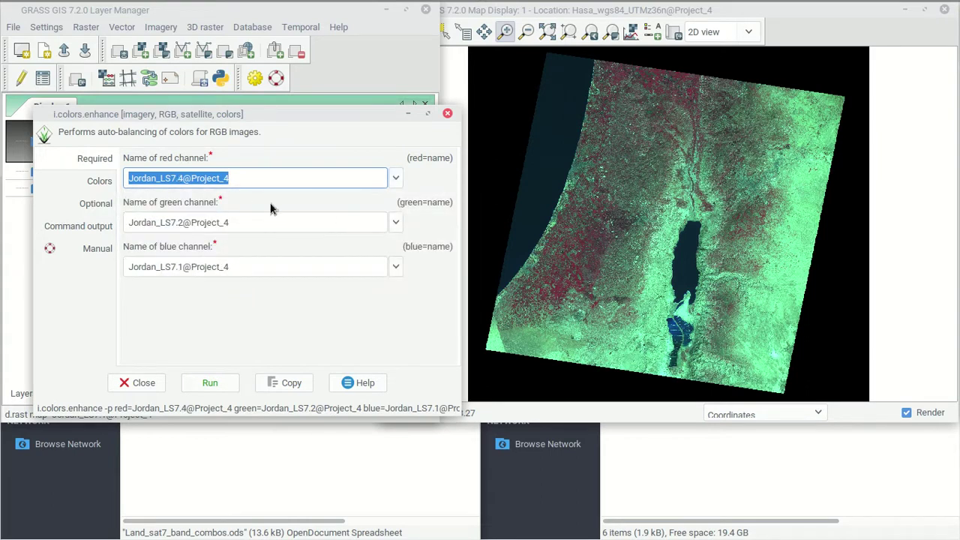
left_click(395, 222)
left_click(182, 335)
left_click(395, 266)
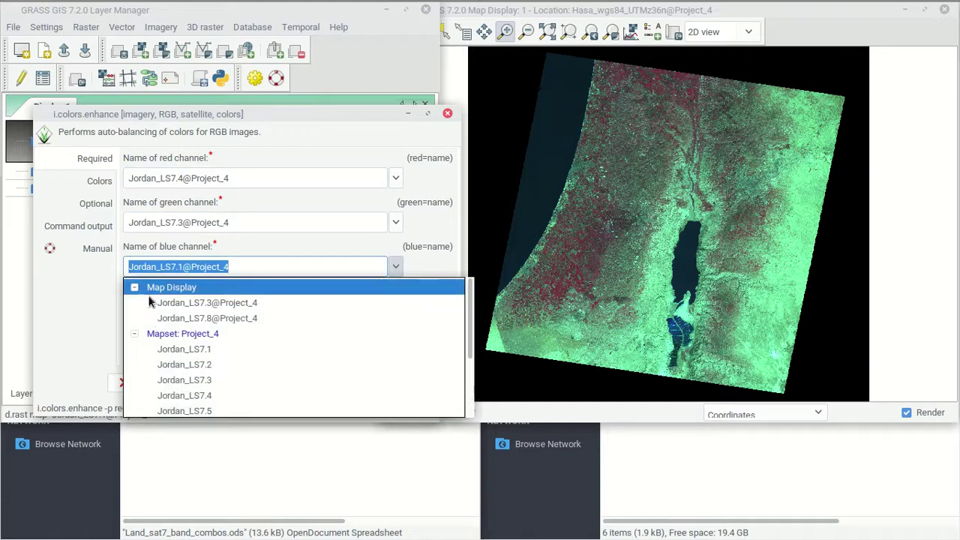
left_click(185, 364)
left_click(210, 383)
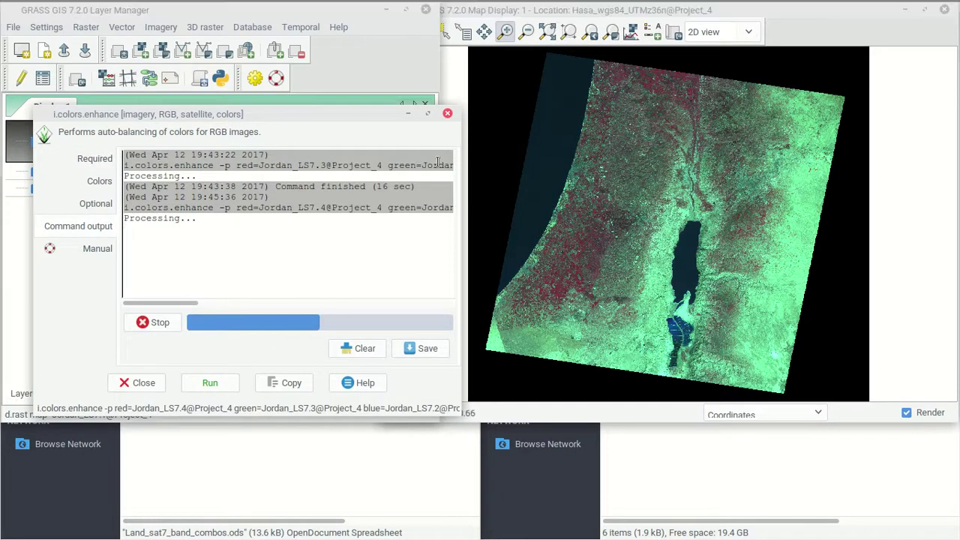
- Re-render the map display and zoom in on the vegetated farmland northwest of the Dead Sea
left_click_drag(274, 112, 264, 135)
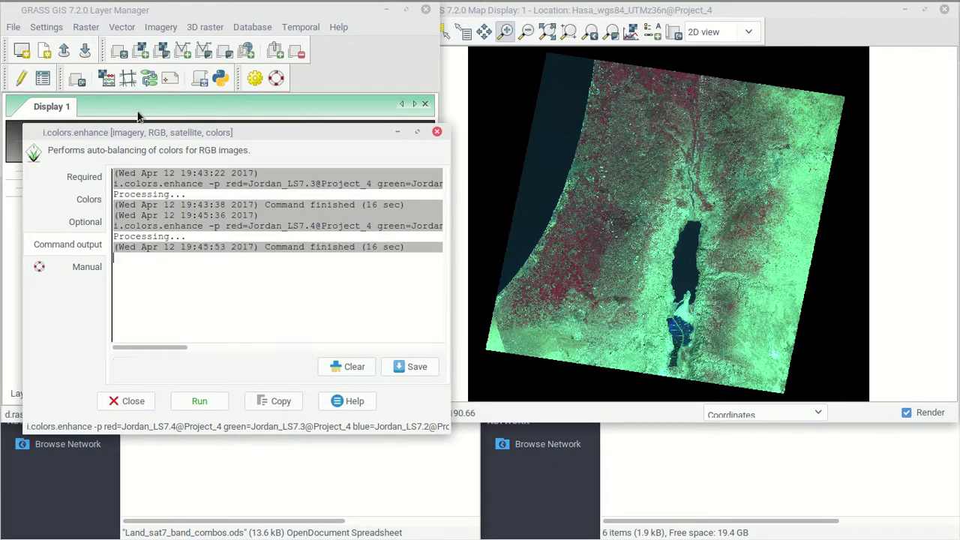
left_click(499, 45)
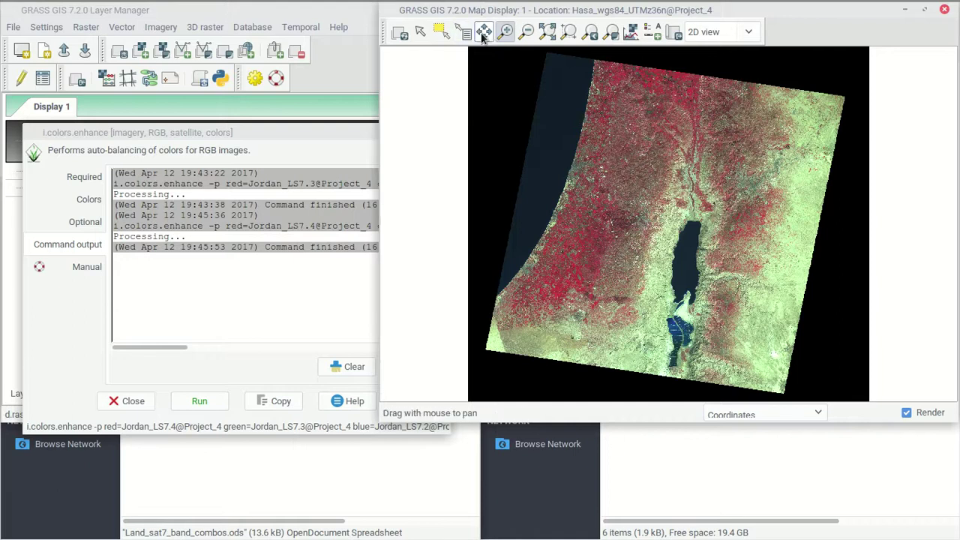
left_click_drag(582, 183, 673, 273)
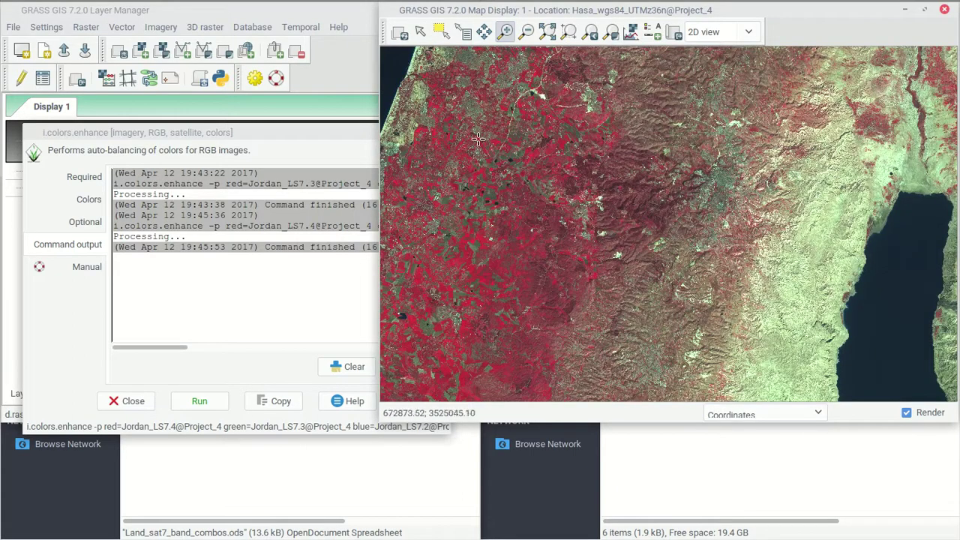
left_click(629, 303)
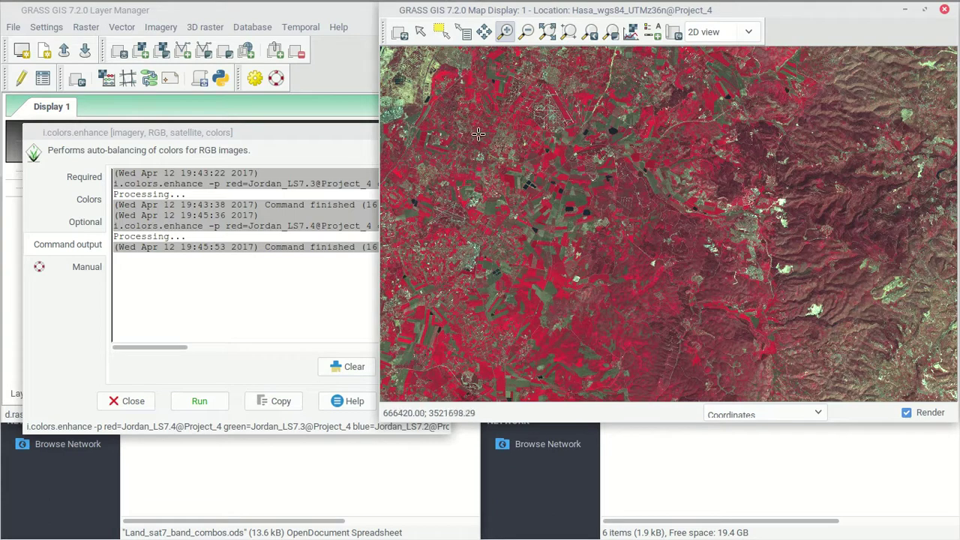
- Switch the RGB layer back to natural color with Jordan_LS7.3 for red, Jordan_LS7.2 for green and Jordan_LS7.1 for blue, and apply it
mouse_move(403, 2)
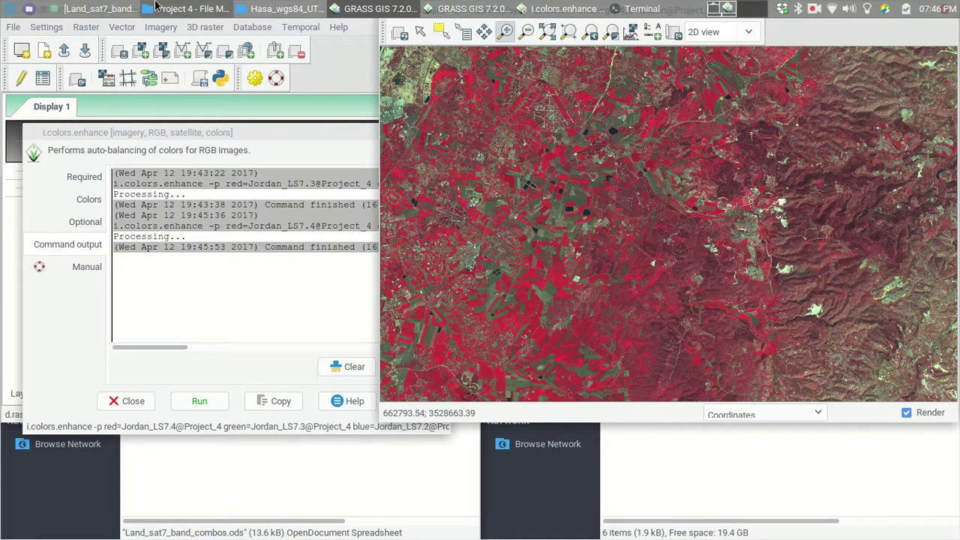
left_click(221, 15)
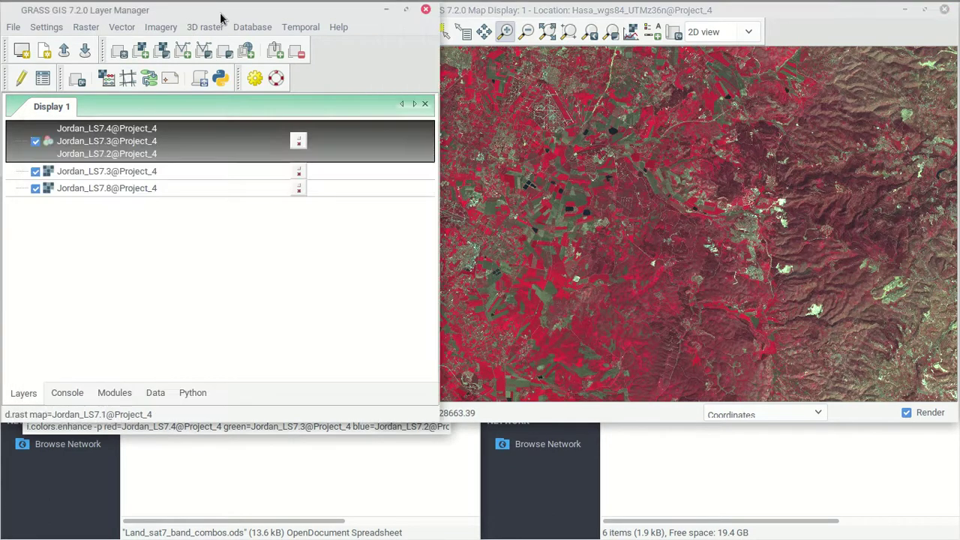
double_click(104, 143)
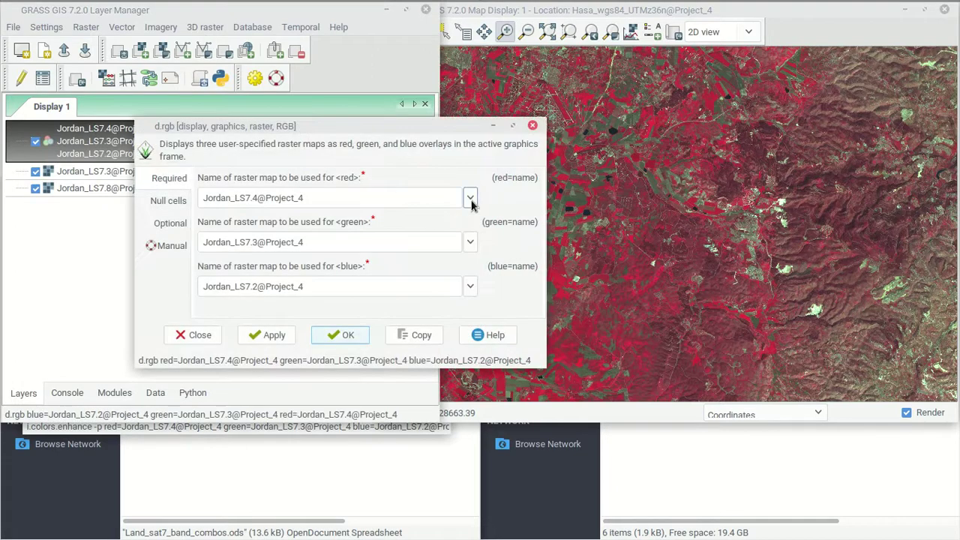
left_click(469, 197)
left_click(304, 261)
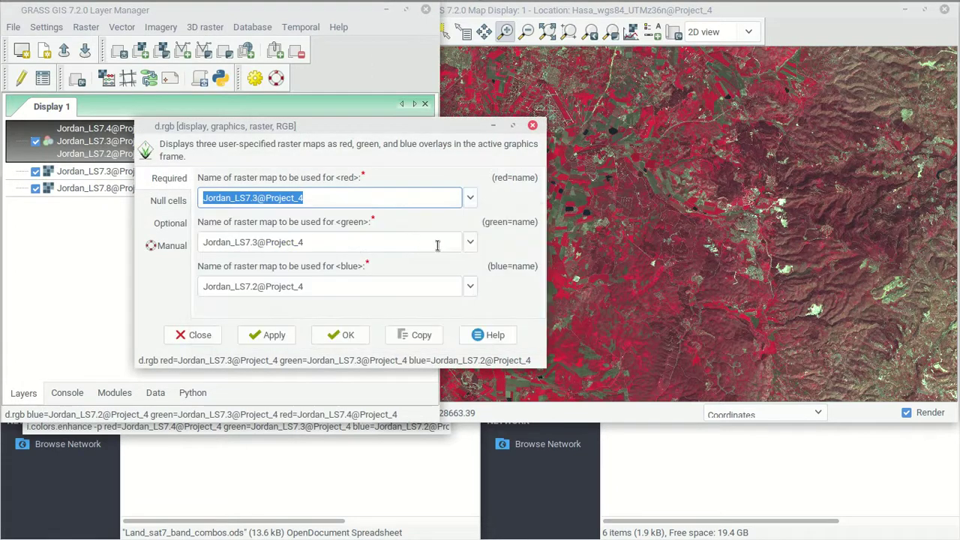
left_click(469, 242)
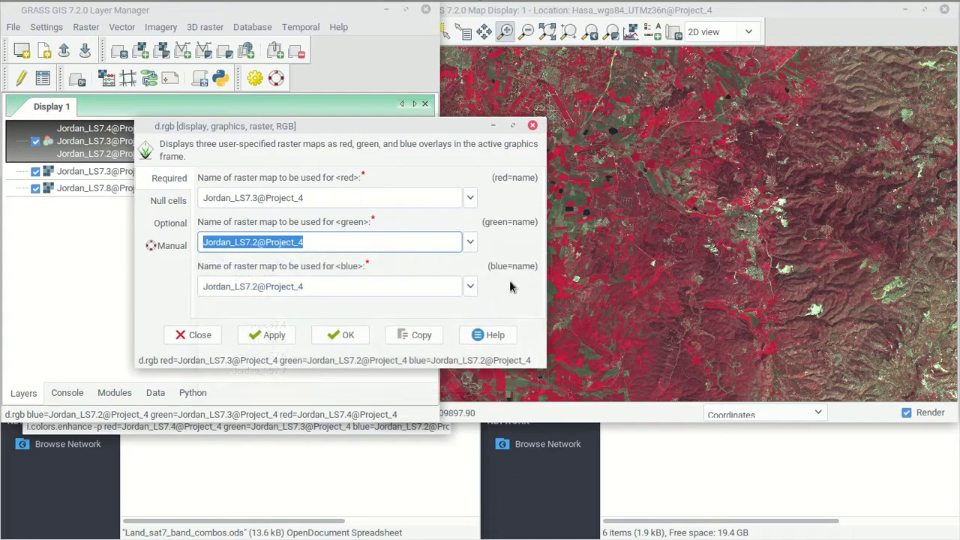
left_click(473, 285)
left_click(281, 324)
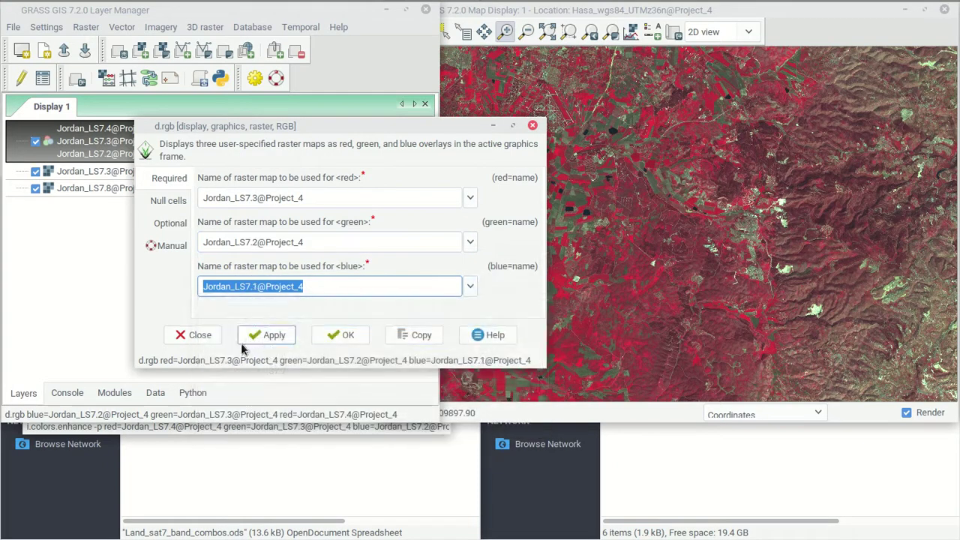
left_click(278, 335)
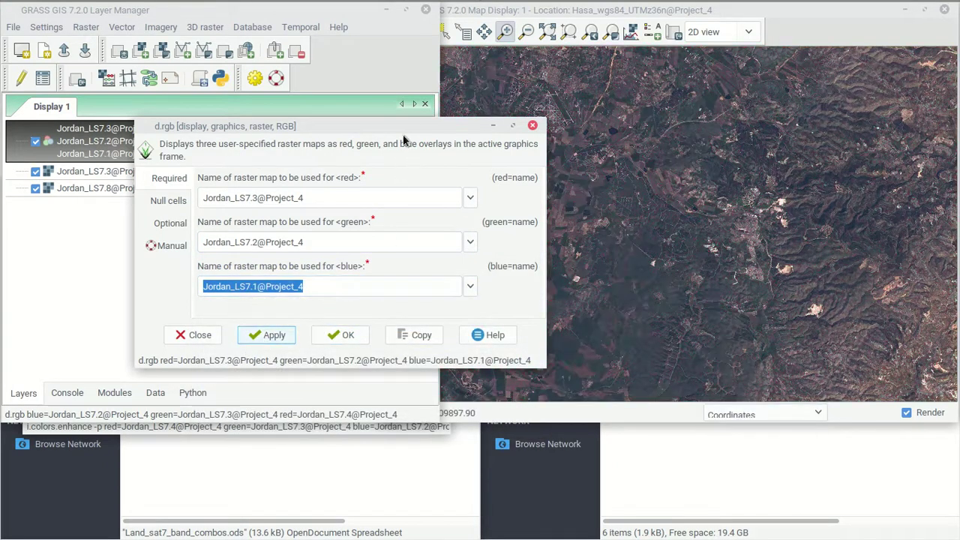
- Set the RGB layer to color infrared with Jordan_LS7.4 for red, Jordan_LS7.3 for green and Jordan_LS7.2 for blue, and apply it
left_click_drag(409, 133, 274, 136)
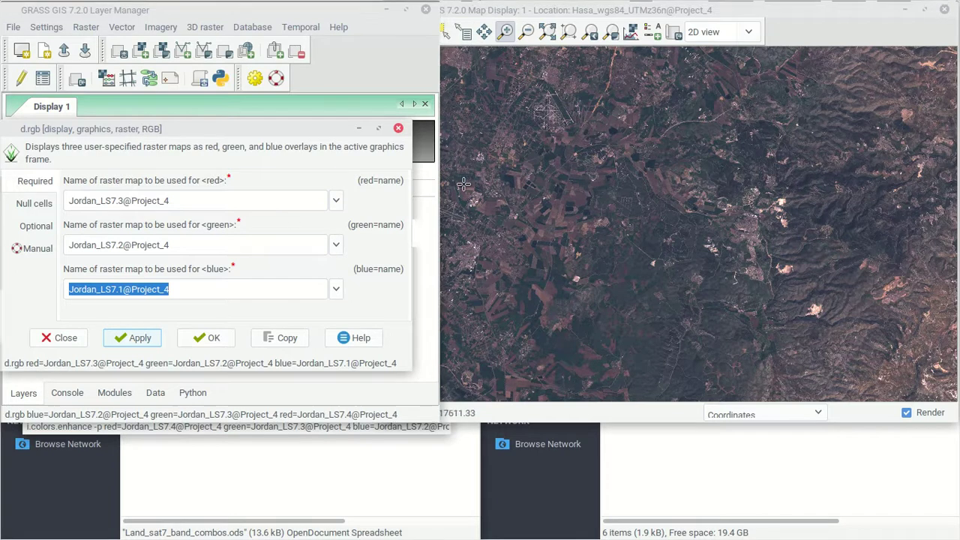
left_click(335, 201)
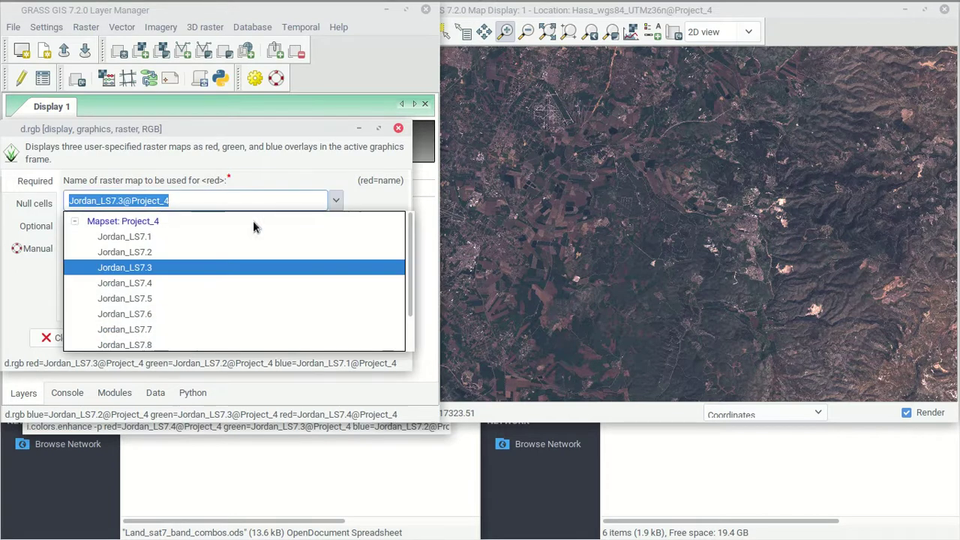
left_click(141, 282)
left_click(336, 245)
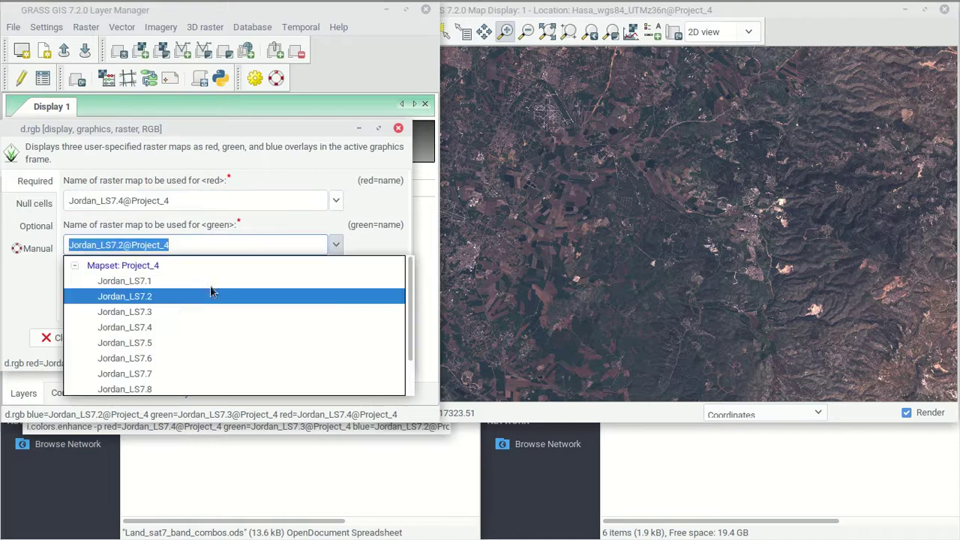
left_click(143, 326)
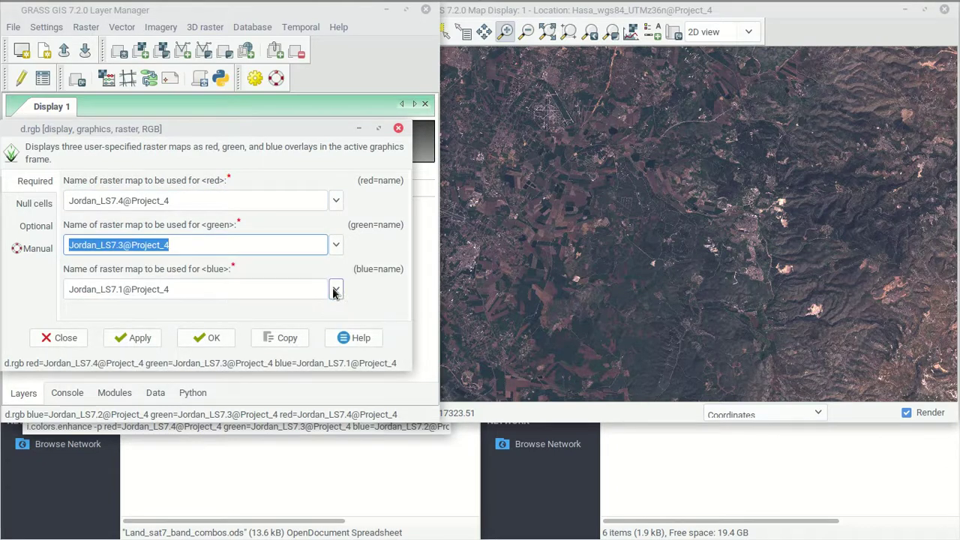
left_click(336, 290)
left_click(155, 338)
left_click(133, 337)
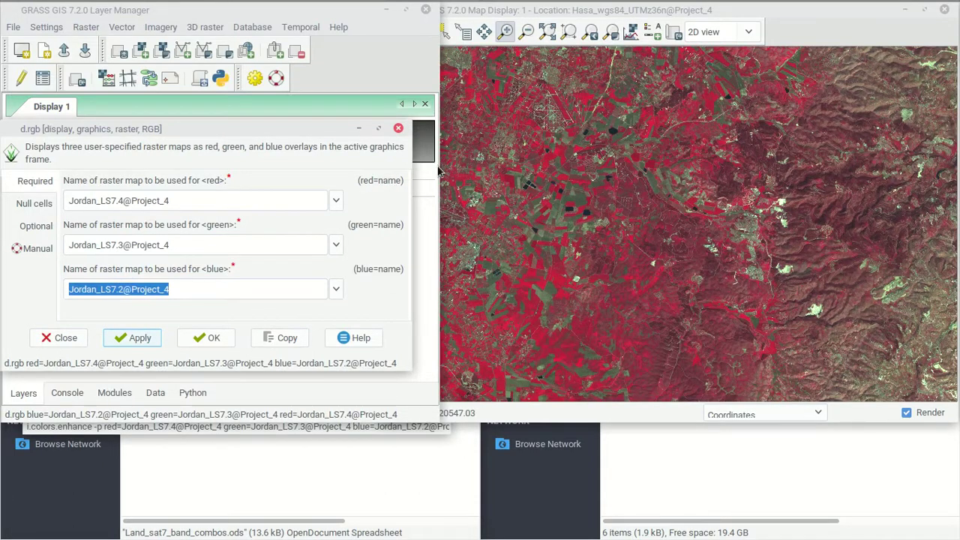
- Switch to the Land_sat7_band_combos.ods spreadsheet and look up the Healthy Vegetation band combination
mouse_move(312, 4)
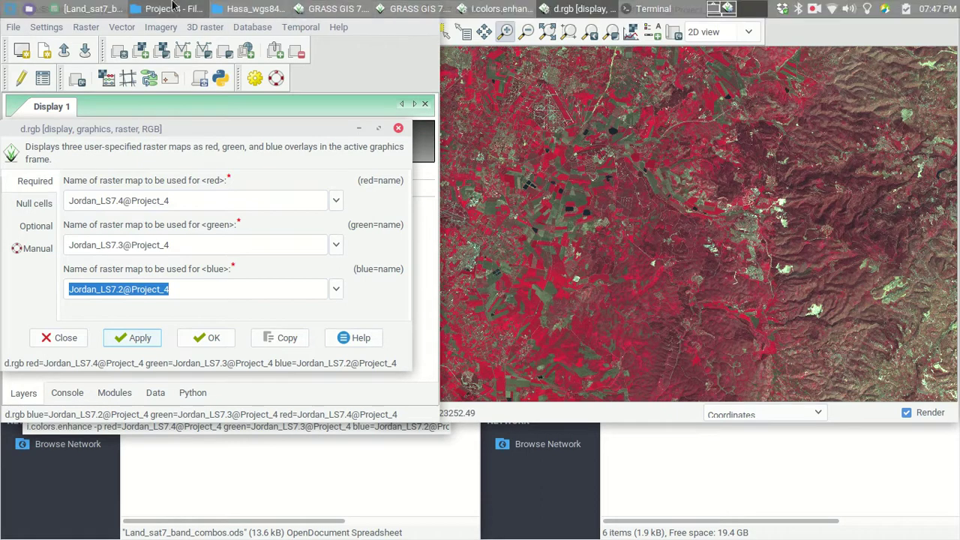
left_click(100, 7)
left_click_drag(51, 255, 272, 254)
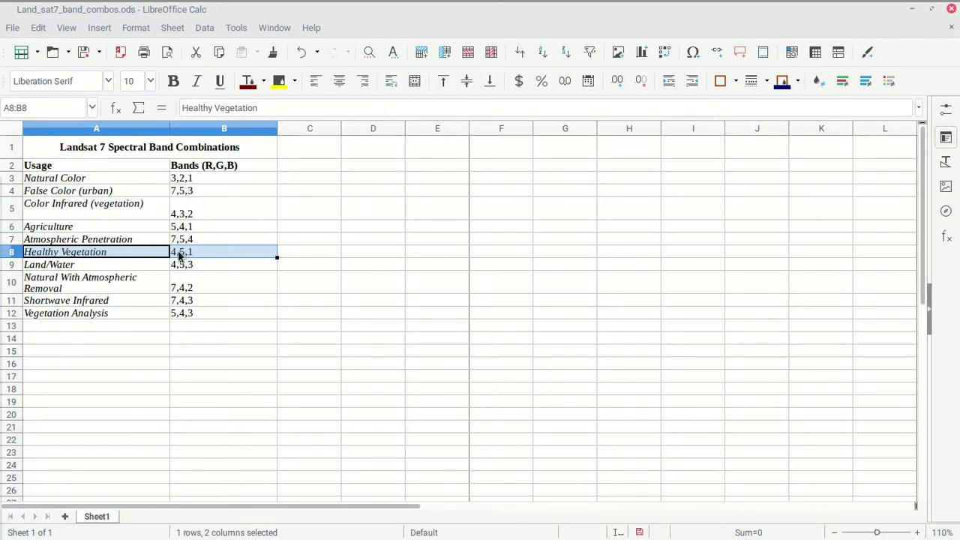
left_click(183, 256)
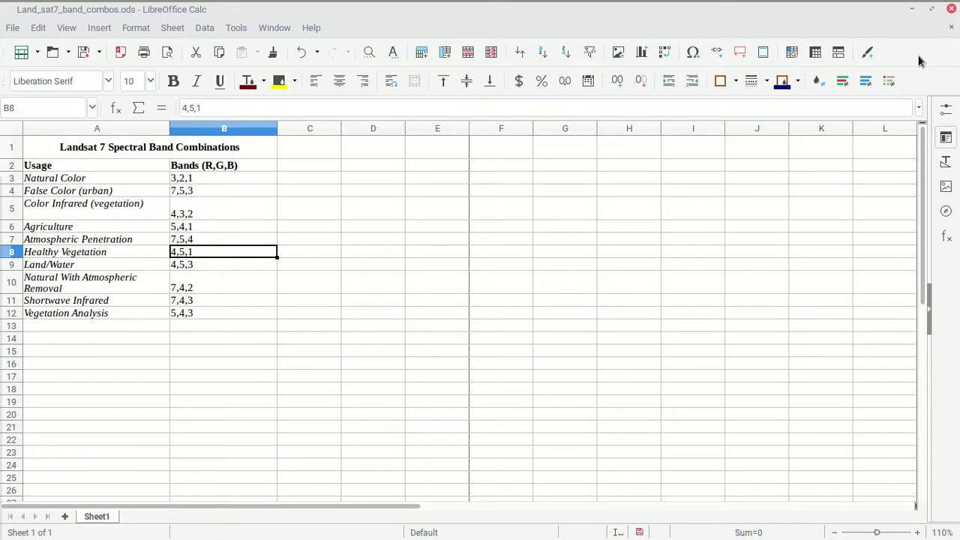
left_click(917, 10)
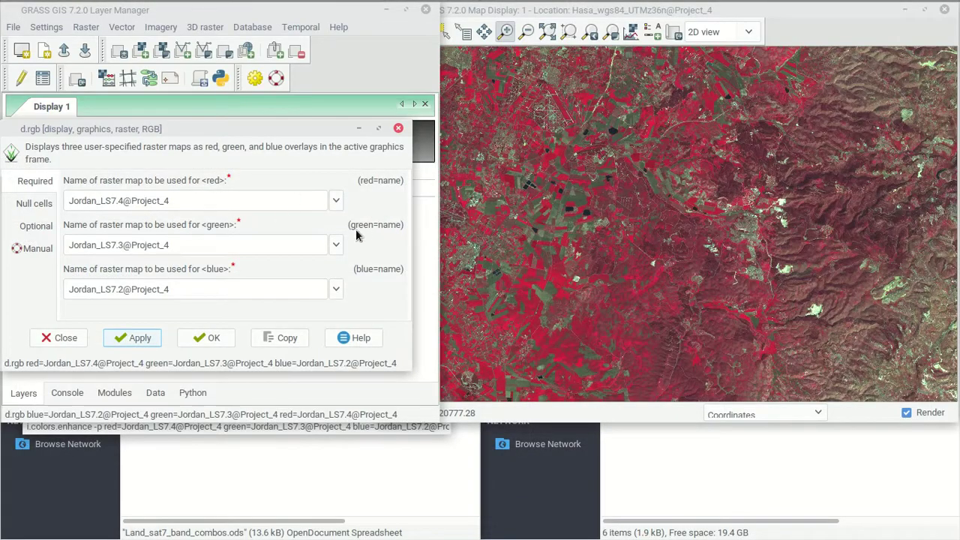
- In GRASS GIS, set the RGB layer's green band to Jordan_LS7.5 and blue band to Jordan_LS7.1, and apply the healthy vegetation composite
left_click(334, 246)
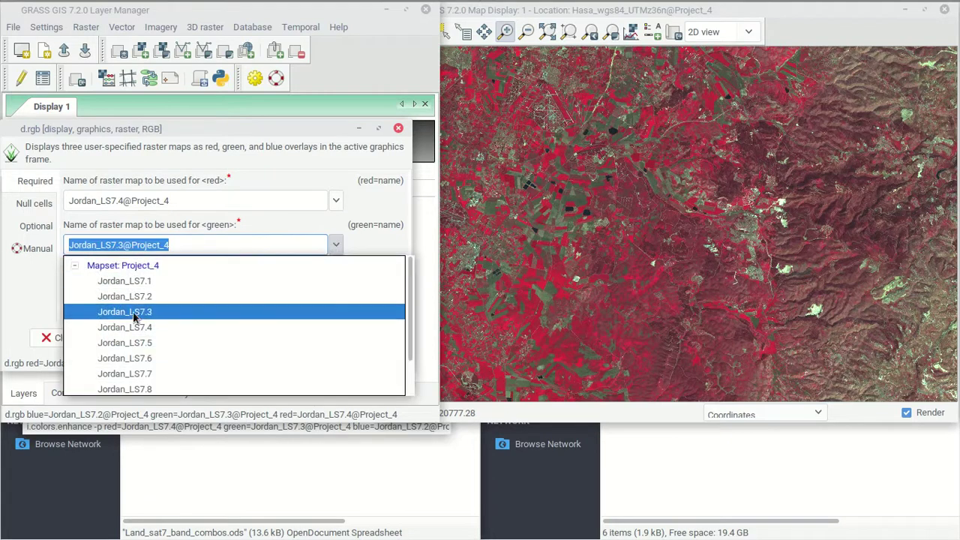
left_click(124, 343)
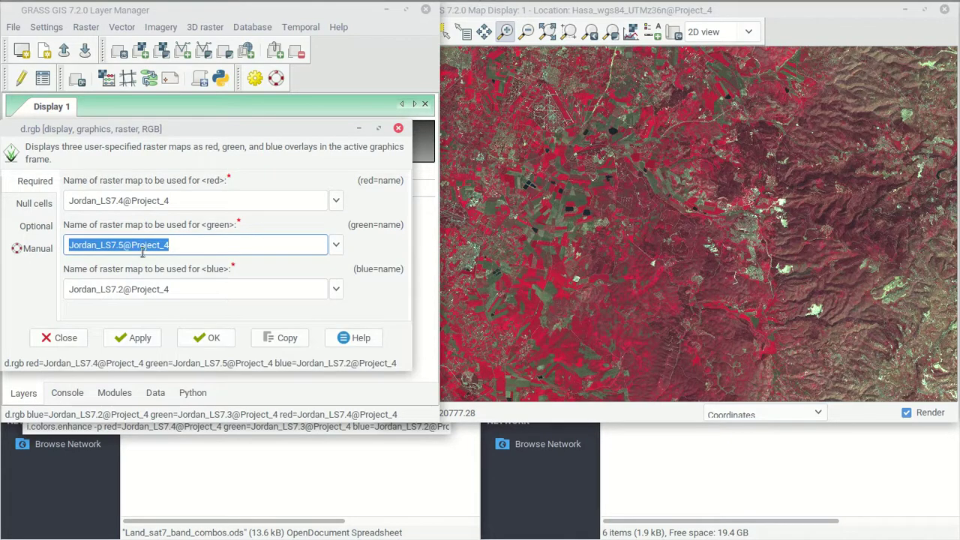
left_click(336, 289)
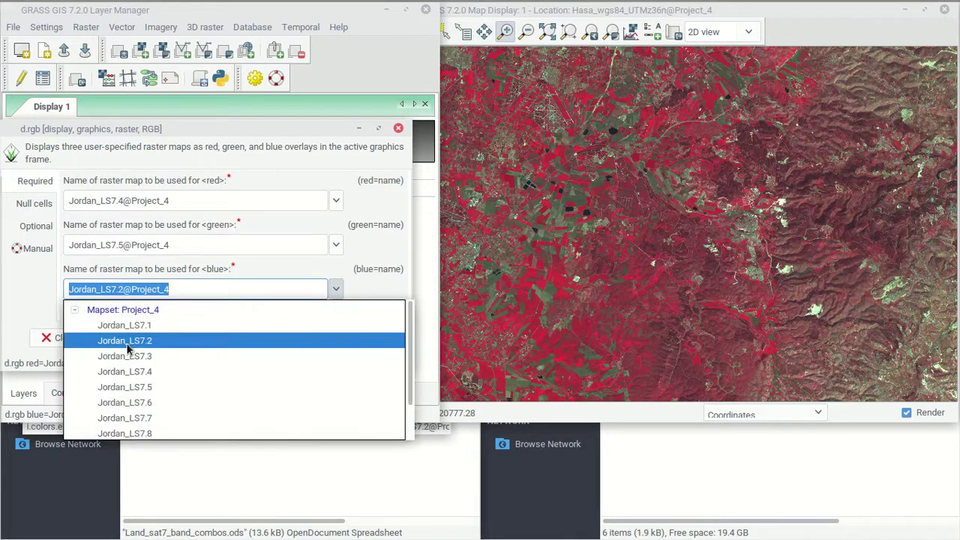
left_click(135, 324)
left_click(132, 338)
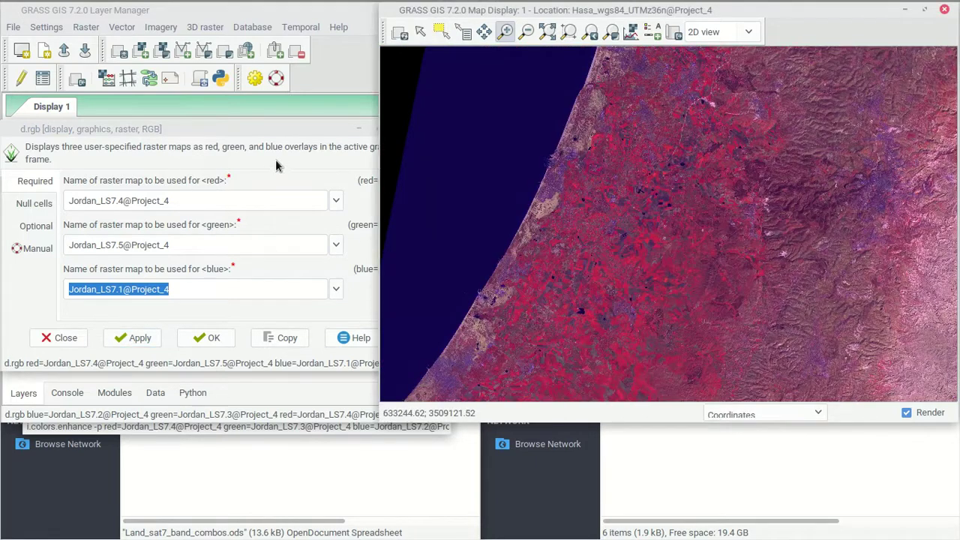
- Examine the healthy vegetation composite from the Mediterranean coast across to the Jordan Valley north of the Dead Sea
left_click(483, 31)
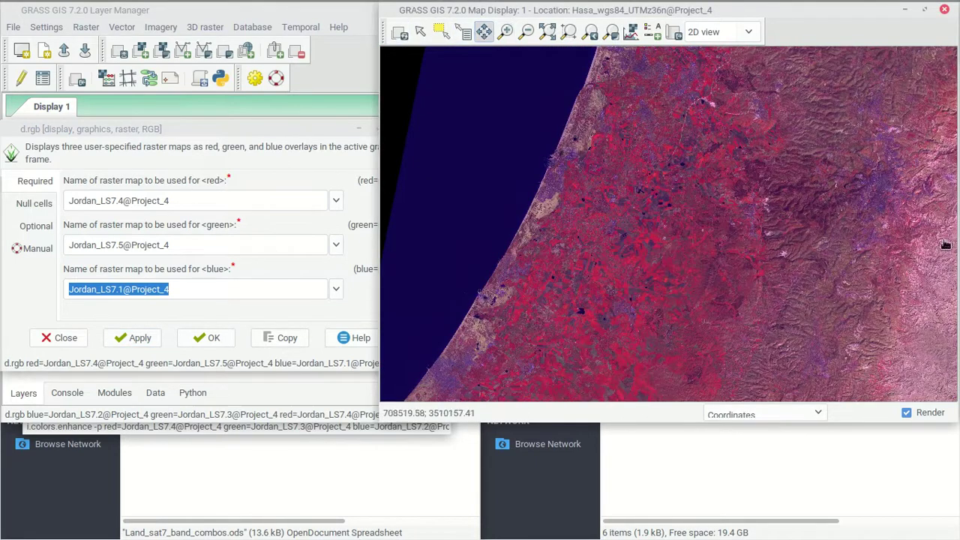
key("alt+Tab")
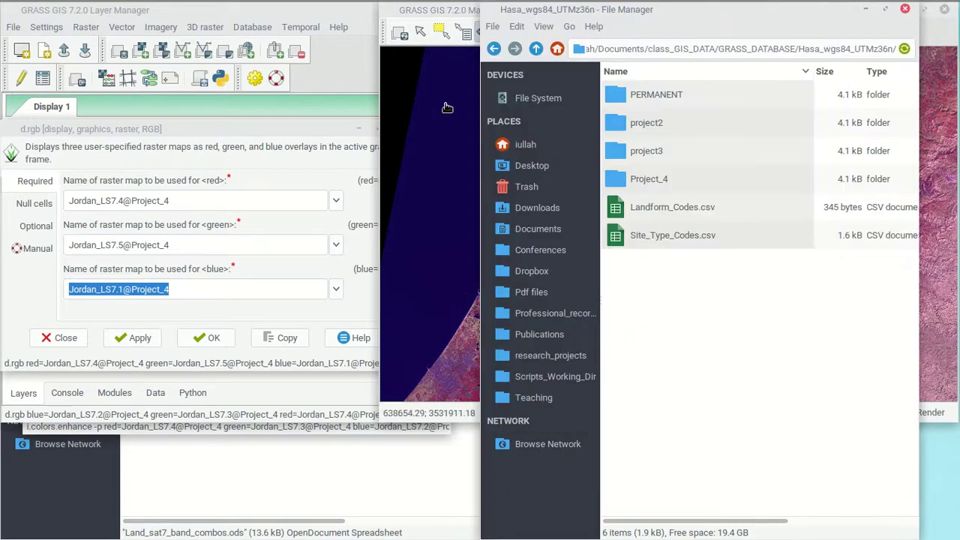
left_click(445, 107)
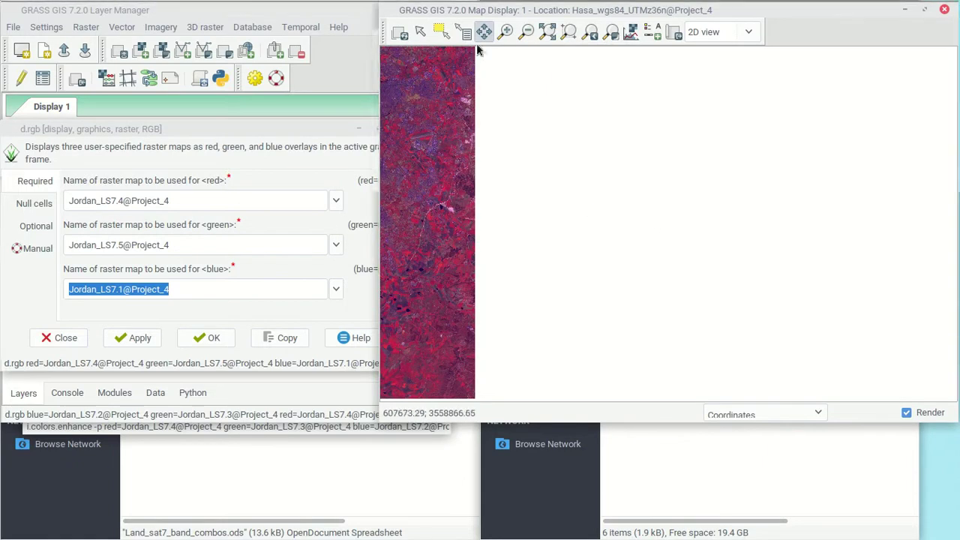
left_click(400, 33)
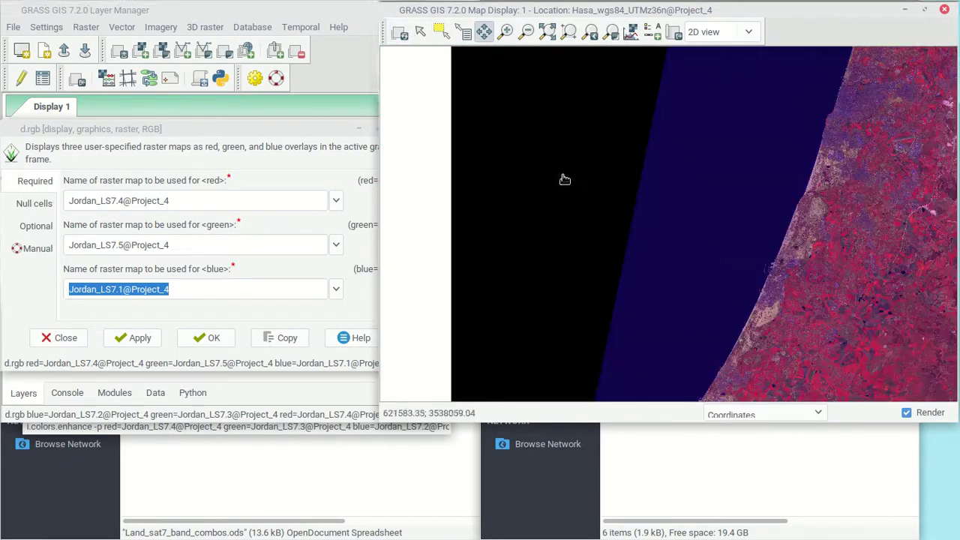
left_click_drag(906, 300, 520, 314)
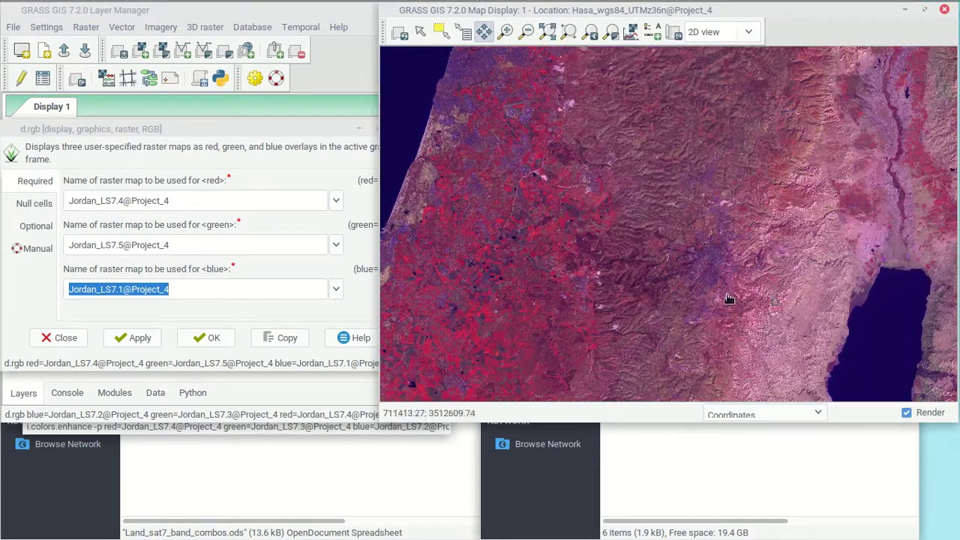
left_click_drag(940, 211, 739, 251)
left_click_drag(747, 162, 739, 197)
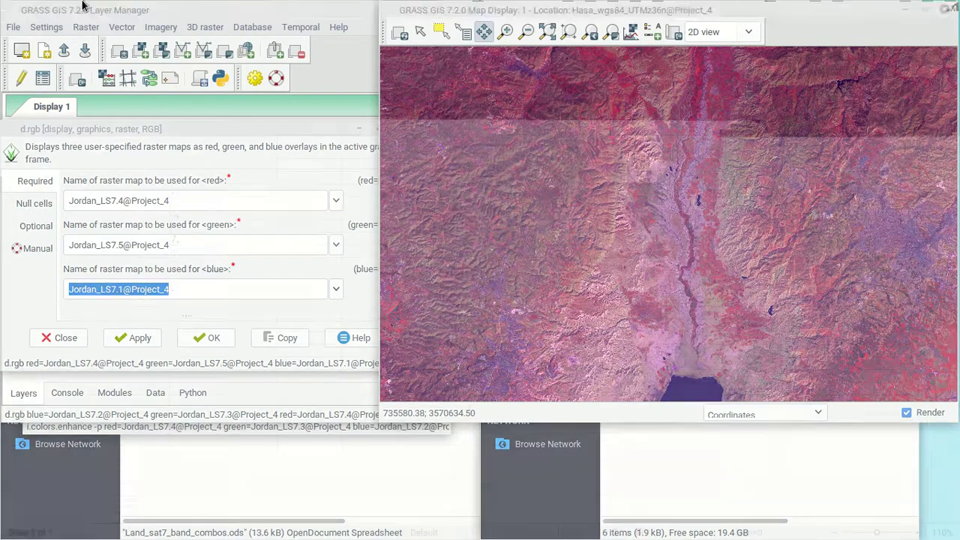
- Switch to the band combinations spreadsheet and compare the vegetation-related entries, ending with the Agriculture combination
left_click(90, 6)
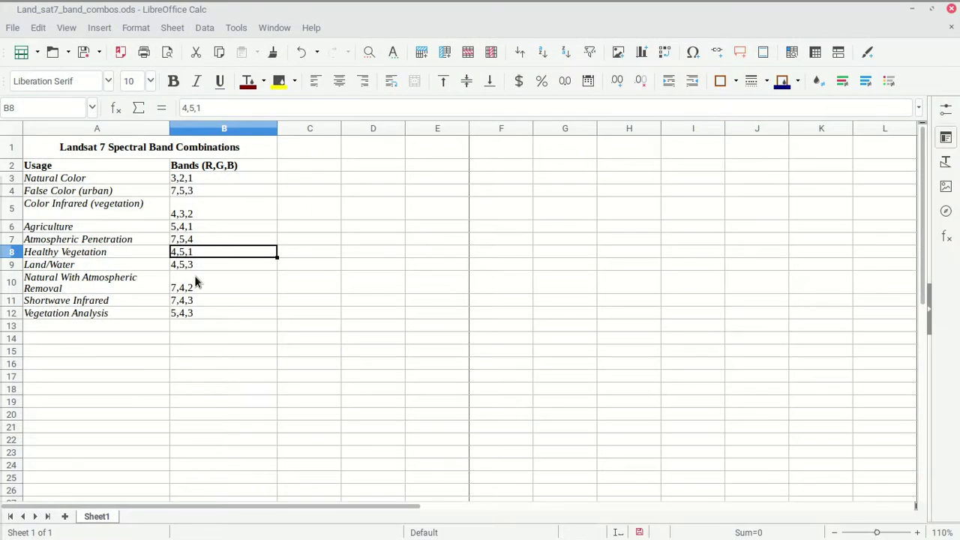
left_click(200, 300)
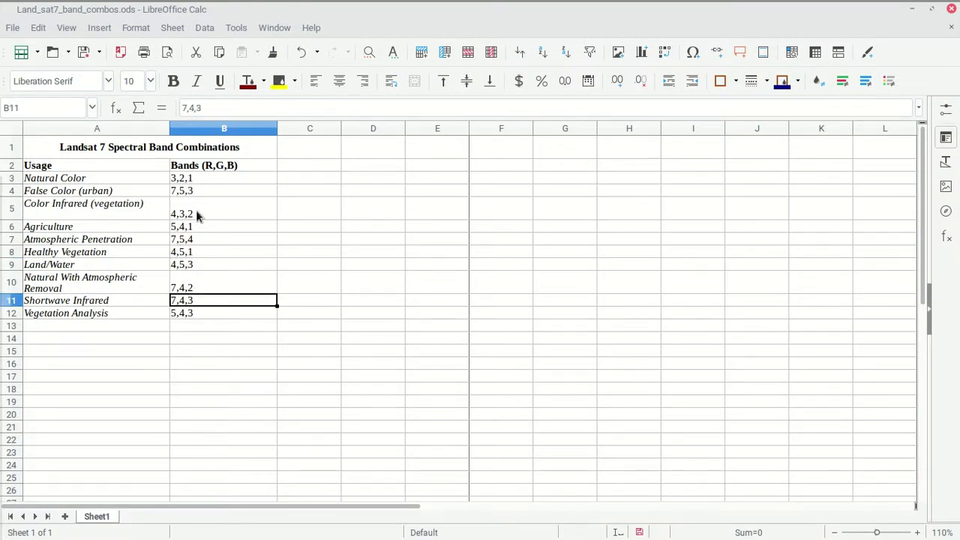
left_click(199, 215)
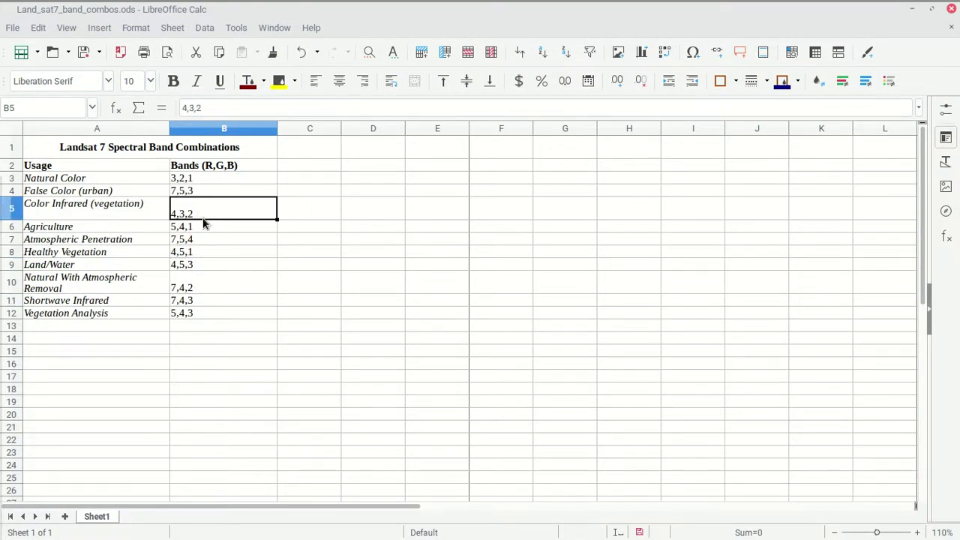
left_click(198, 255)
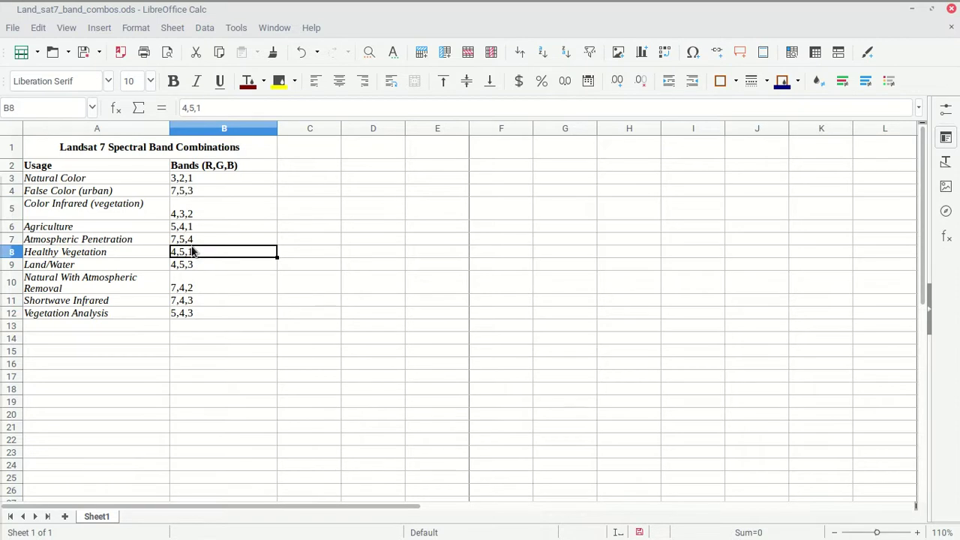
left_click(191, 229)
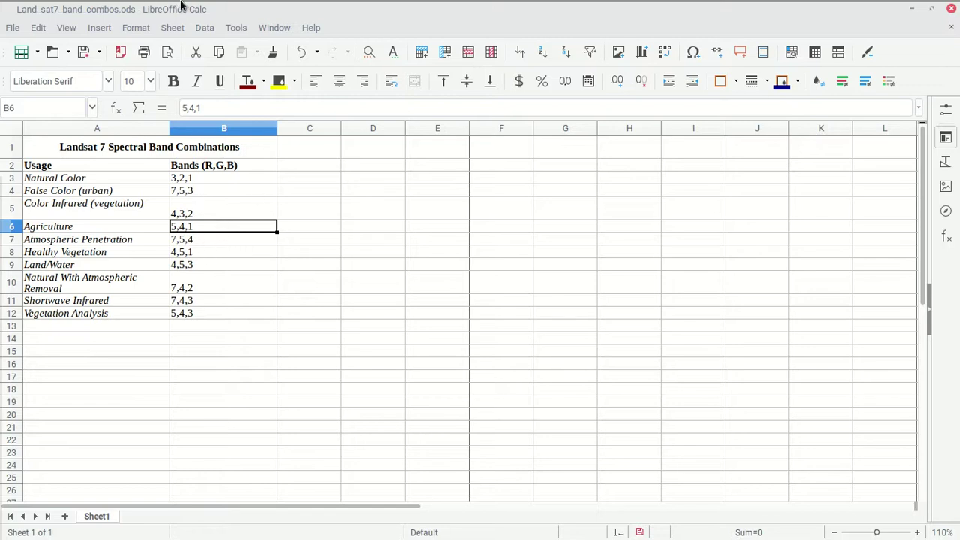
mouse_move(180, 6)
left_click(90, 8)
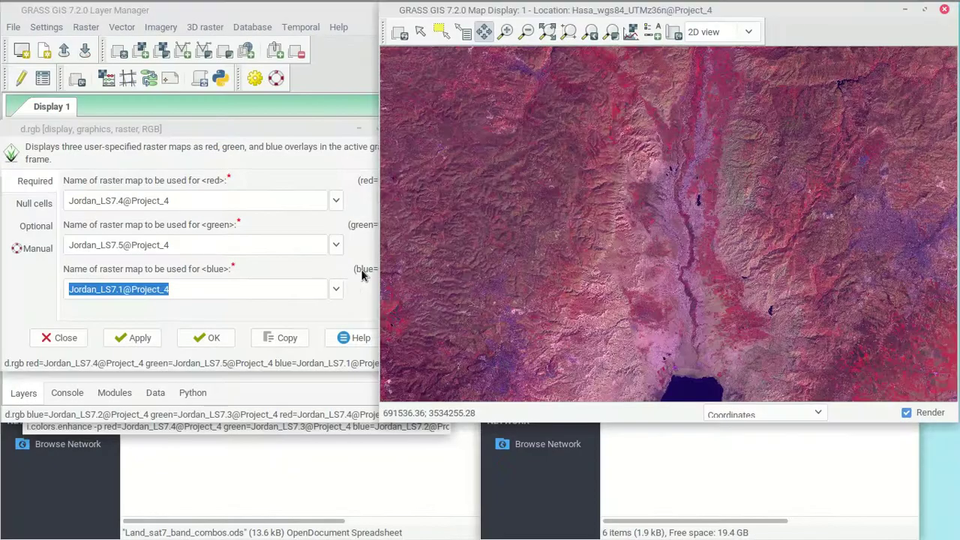
- In GRASS GIS, set the RGB layer's red band to Jordan_LS7.5 and green band to Jordan_LS7.4, and apply the agriculture composite
left_click(336, 200)
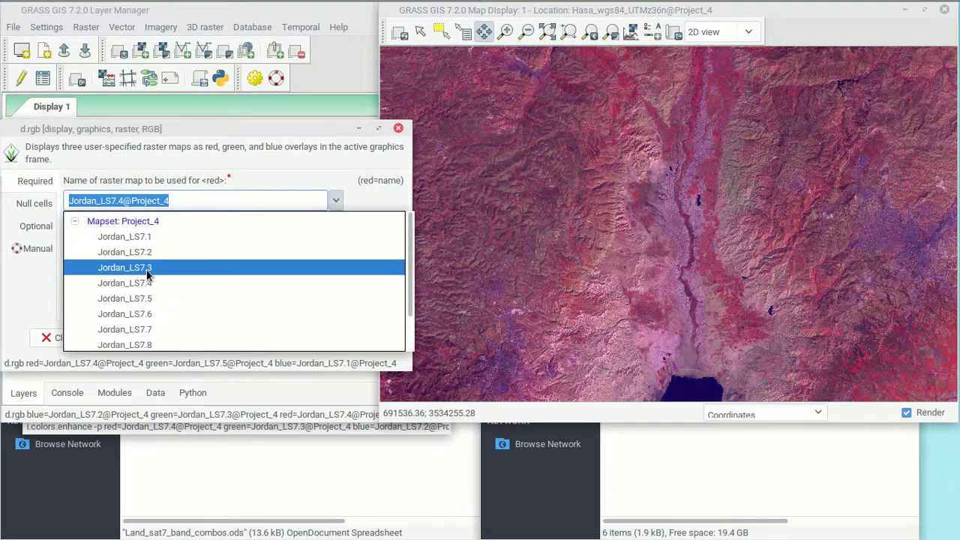
left_click(149, 298)
left_click(336, 246)
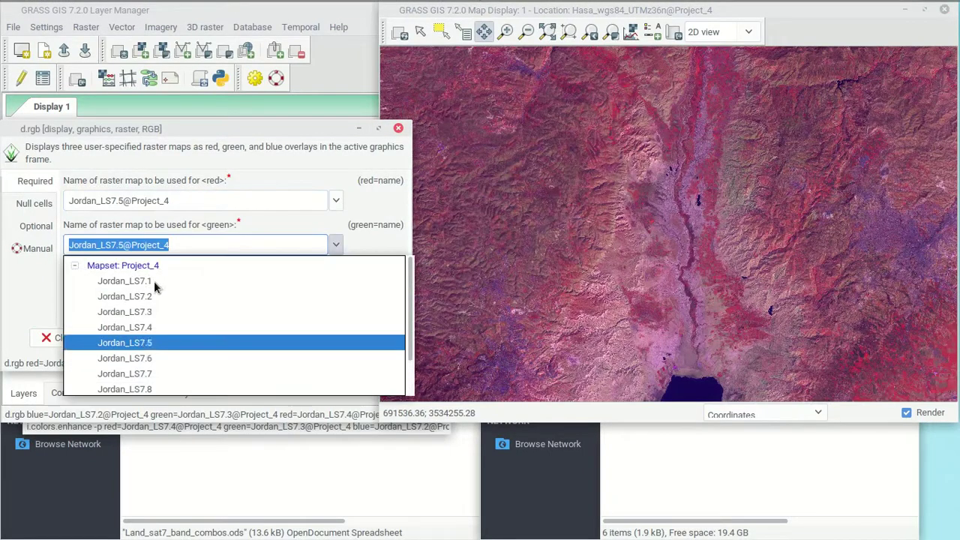
left_click(148, 328)
left_click(137, 338)
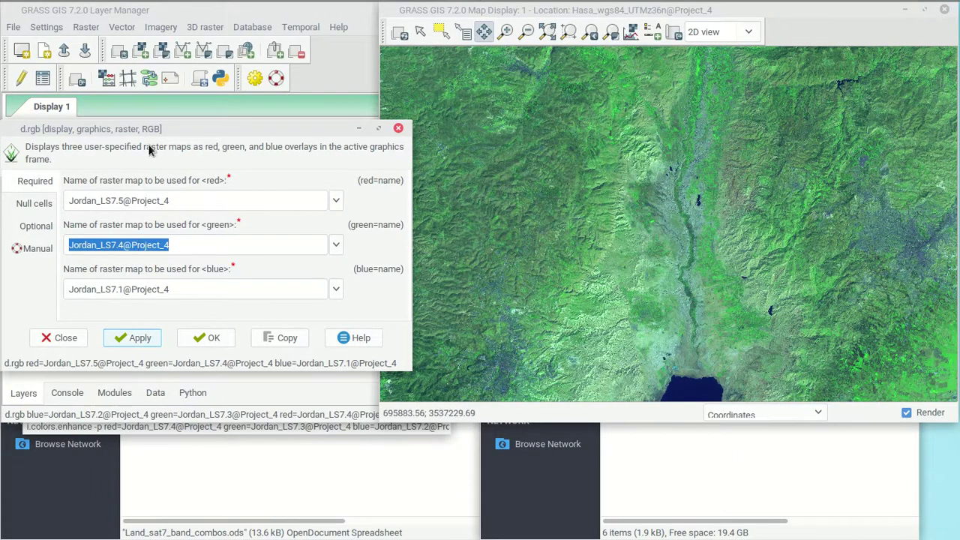
left_click(134, 337)
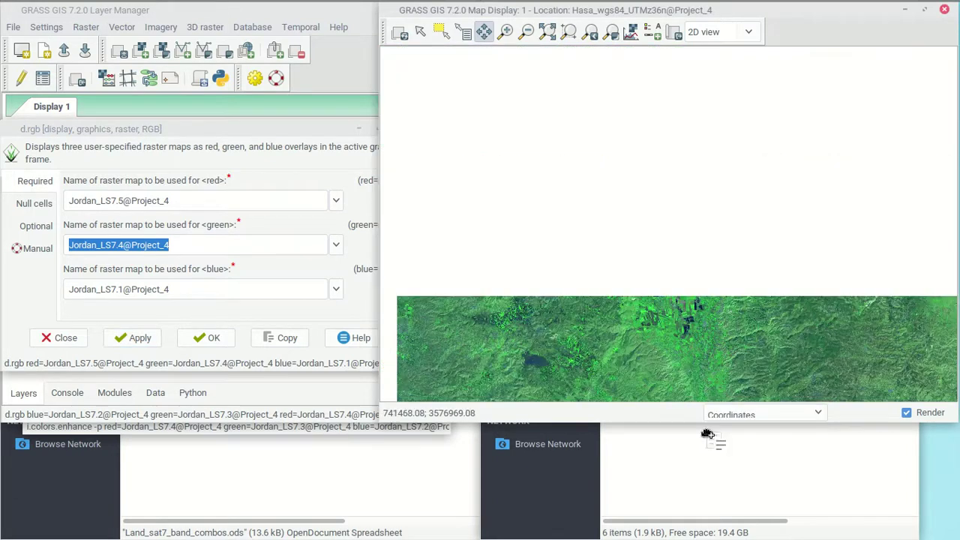
- Examine the farm fields at the northern edge of the scene up close in the agriculture composite
left_click_drag(685, 321, 697, 356)
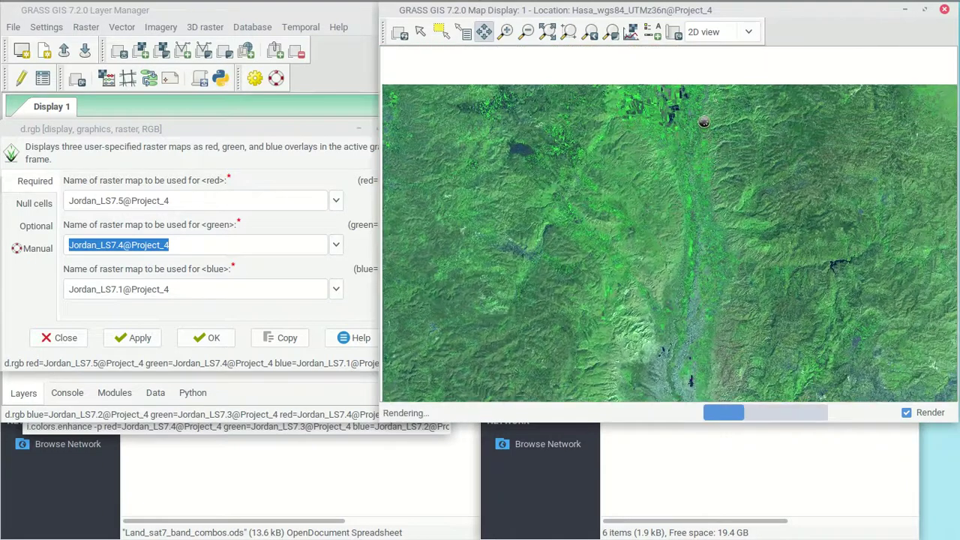
left_click_drag(702, 133, 722, 186)
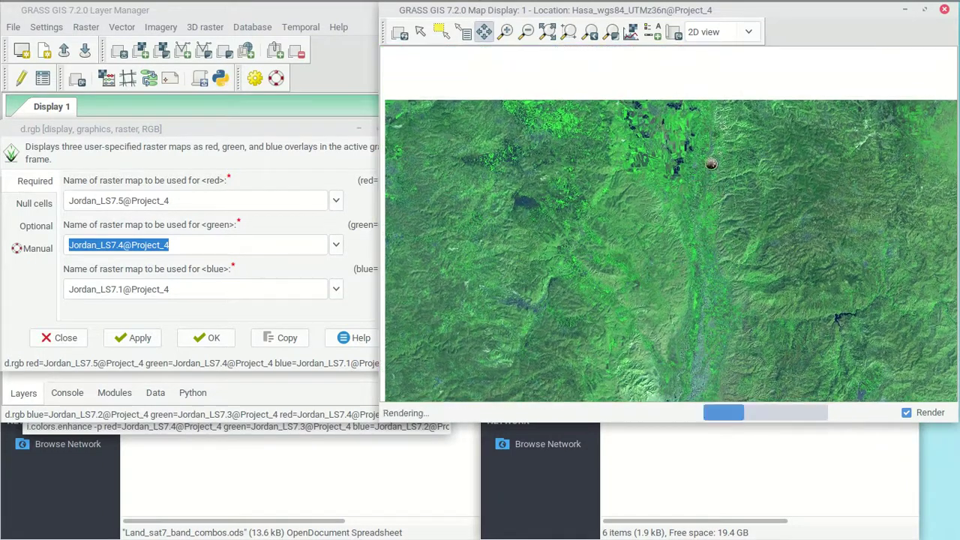
left_click_drag(649, 113, 648, 180)
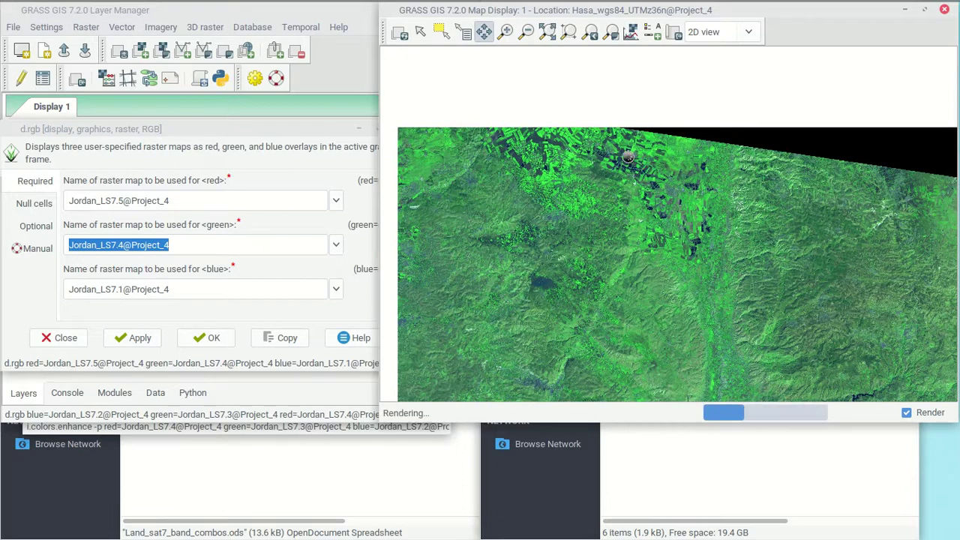
left_click(504, 32)
left_click_drag(521, 114, 785, 261)
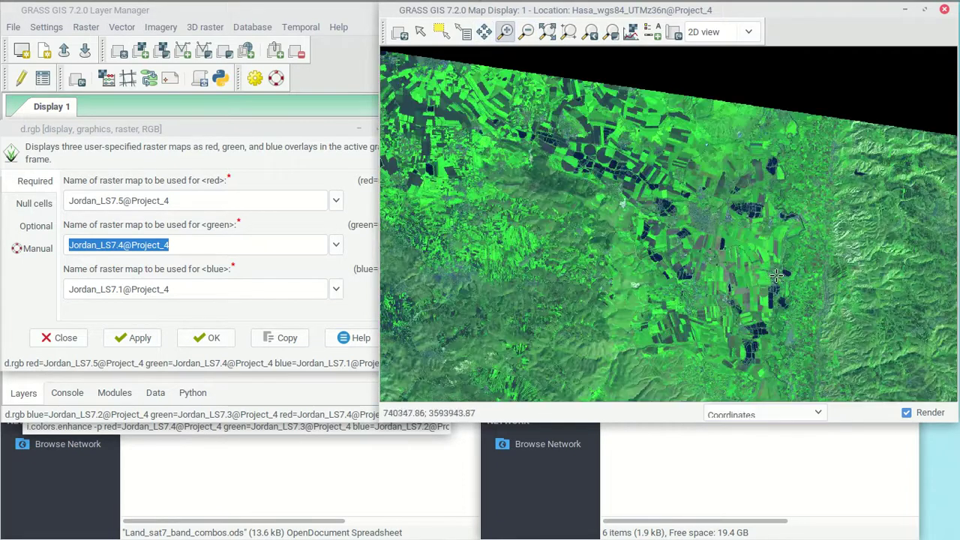
left_click_drag(567, 129, 674, 276)
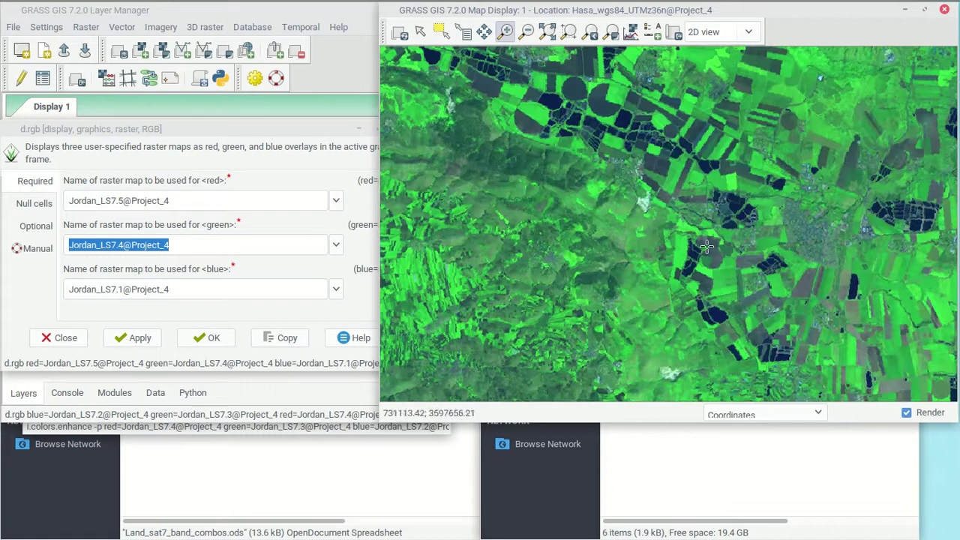
mouse_move(726, 6)
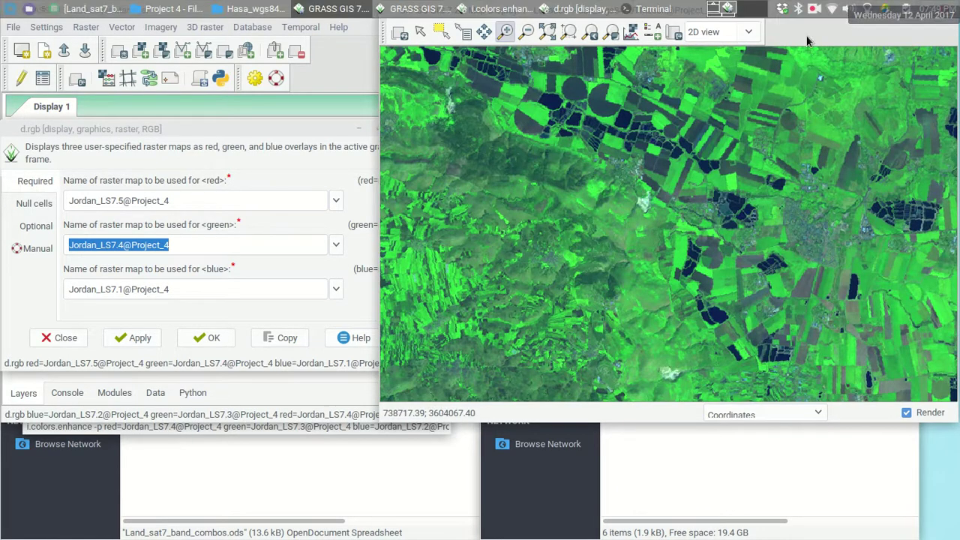
- Look up the Vegetation Analysis combination in the band spreadsheet, and in GRASS GIS apply Jordan_LS7.3 as the RGB layer's blue band
left_click(105, 8)
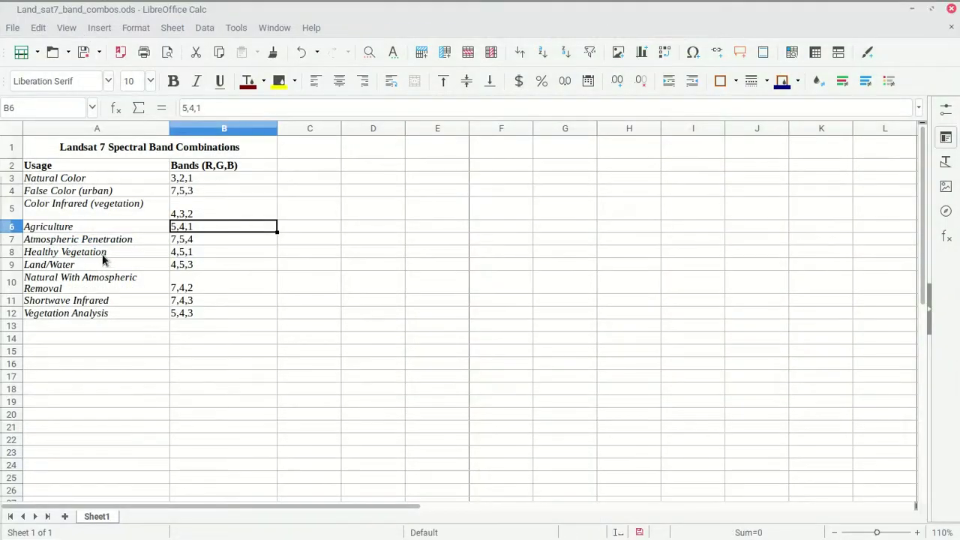
left_click(210, 315)
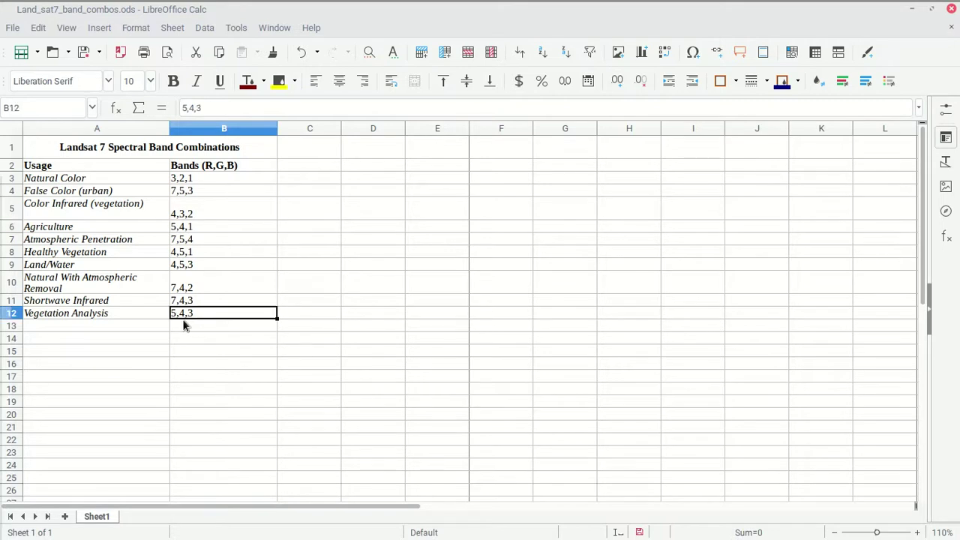
left_click(79, 8)
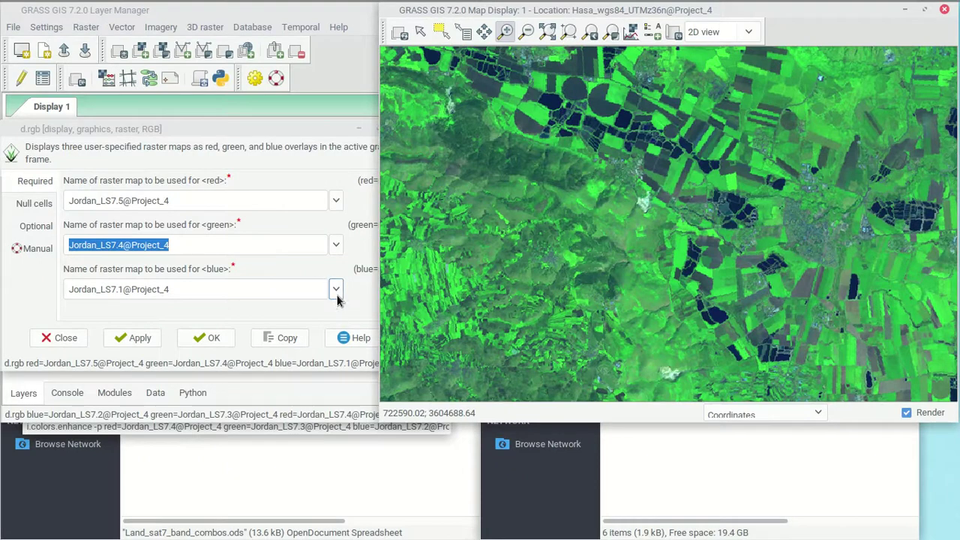
left_click(336, 288)
left_click(144, 358)
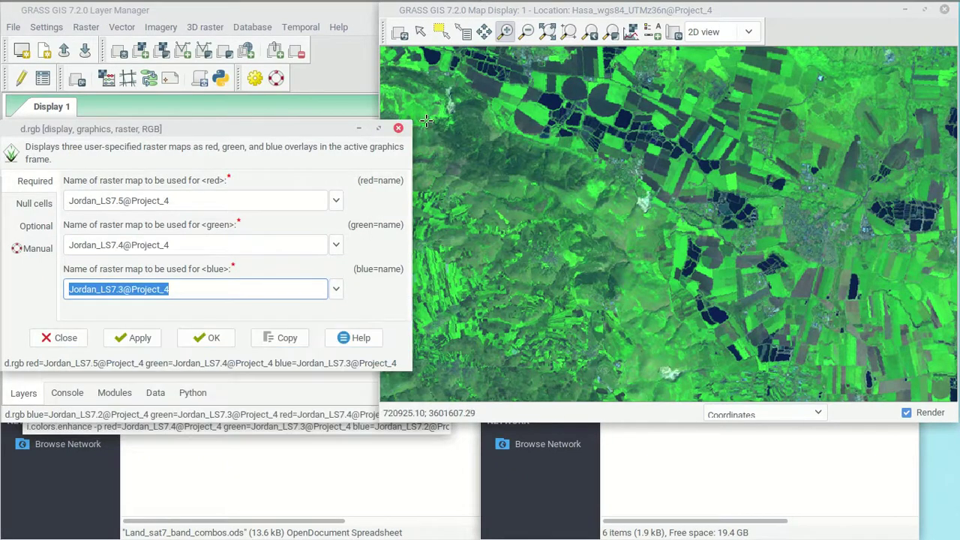
left_click(142, 336)
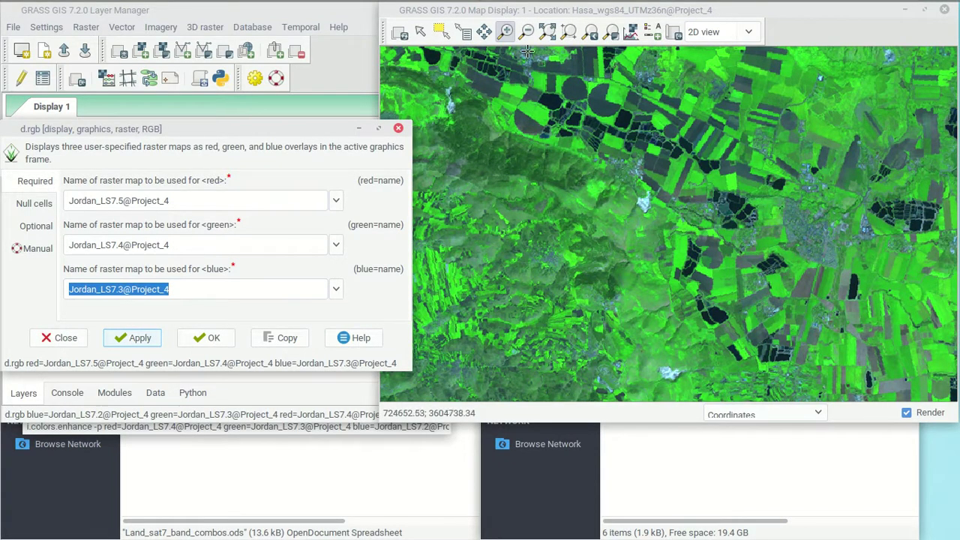
- Examine the vegetation analysis composite across the northern part of the scene and review the band combinations spreadsheet again
scroll(568, 110, "down", 3)
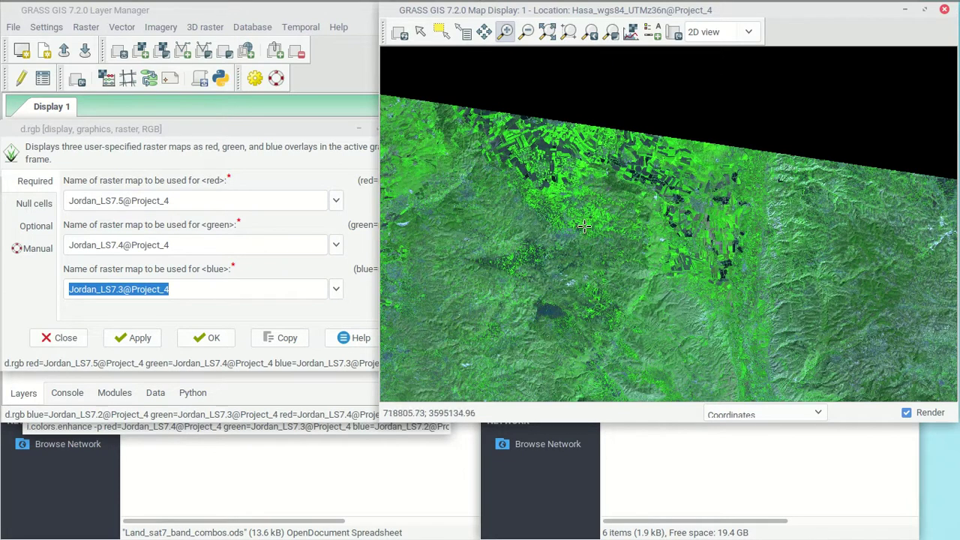
left_click(106, 8)
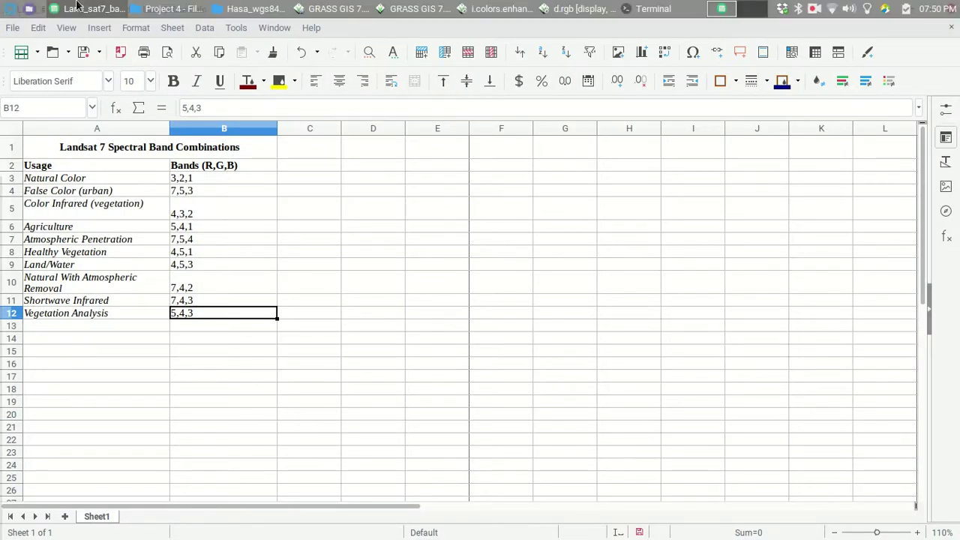
left_click(106, 7)
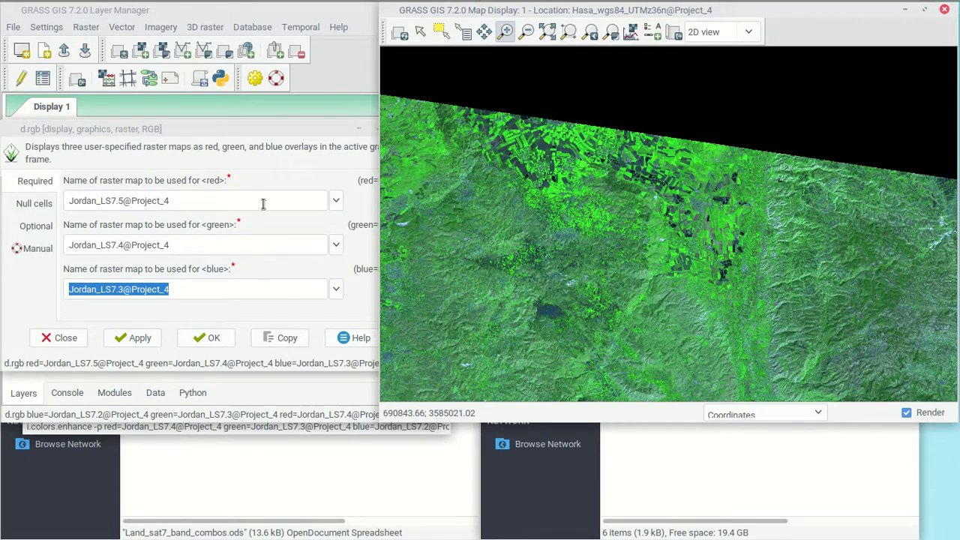
- Open the vegetation indices module (i.vi) from the satellite image products and maximize its window
left_click(170, 27)
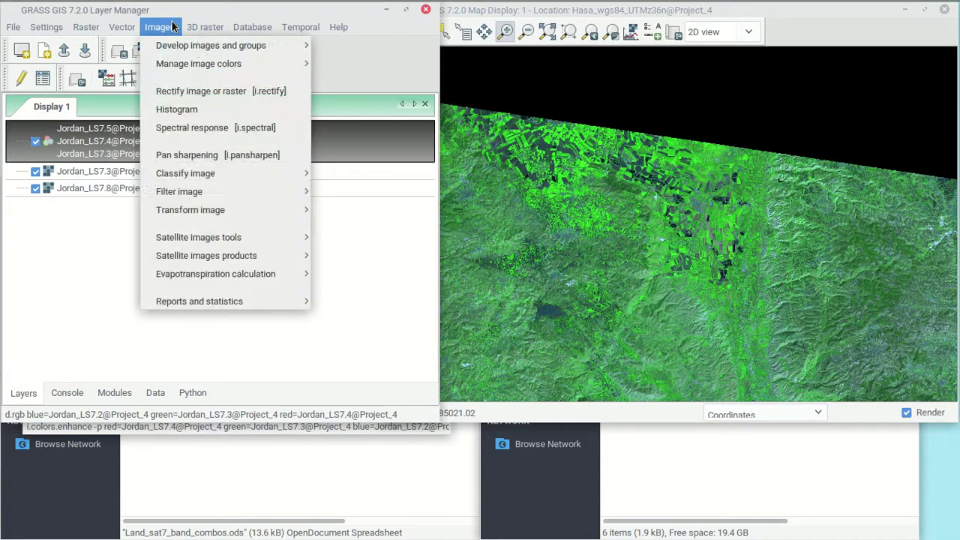
mouse_move(187, 173)
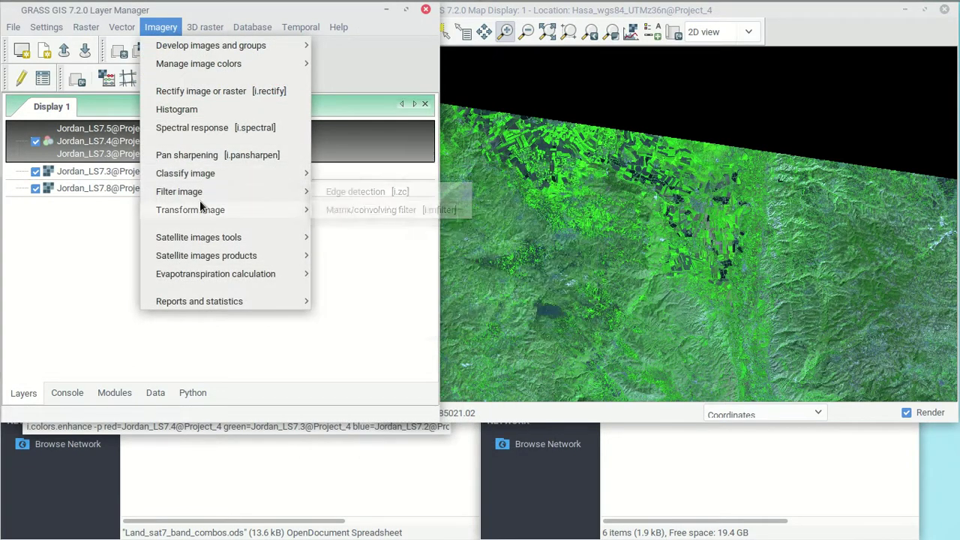
mouse_move(201, 241)
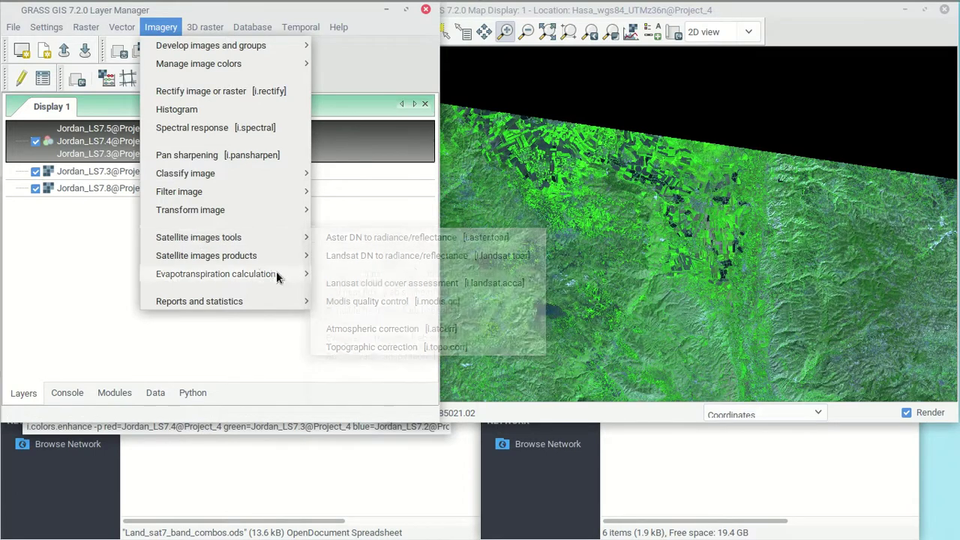
mouse_move(252, 255)
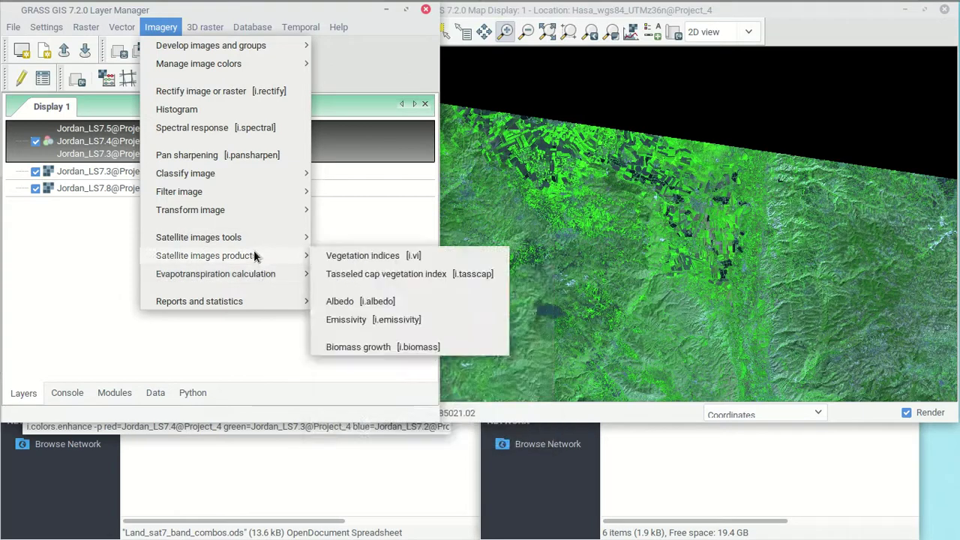
left_click(390, 256)
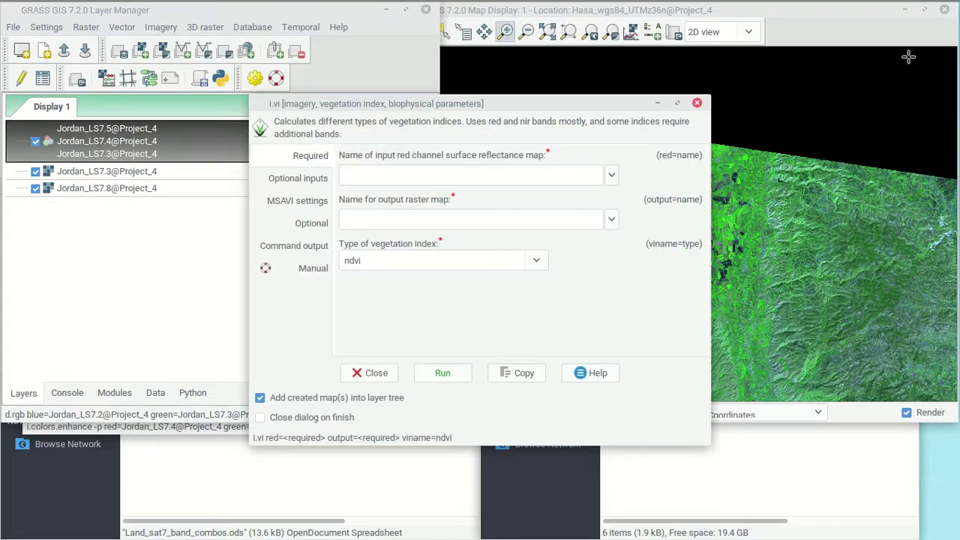
left_click(677, 103)
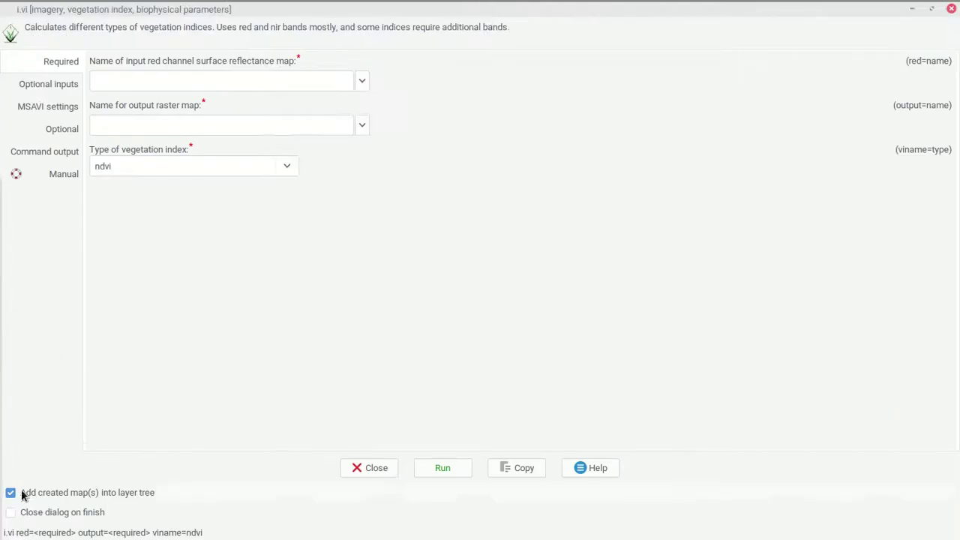
- Read the list of vegetation index types in the i.vi manual, highlighting the Normalized Difference Vegetation Index entry
left_click(54, 173)
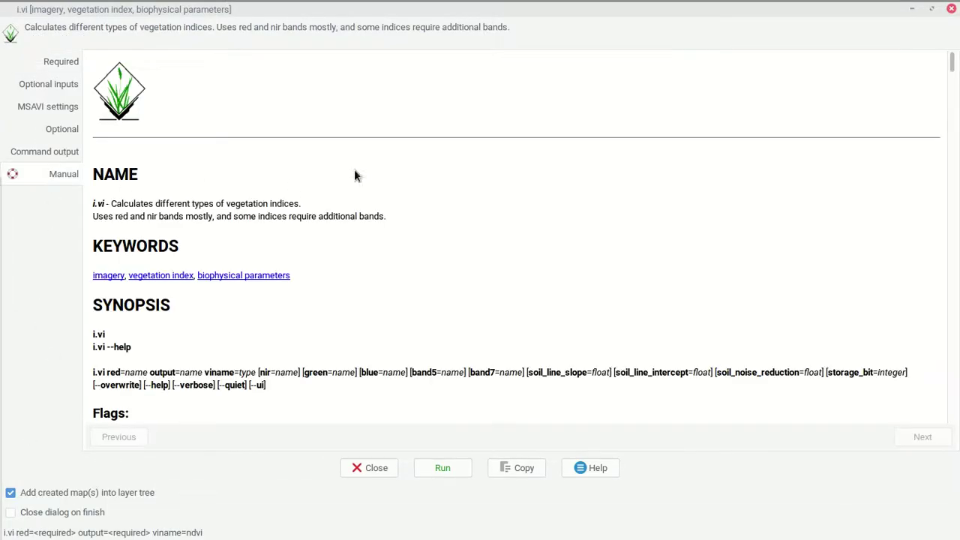
scroll(402, 174, "down", 15)
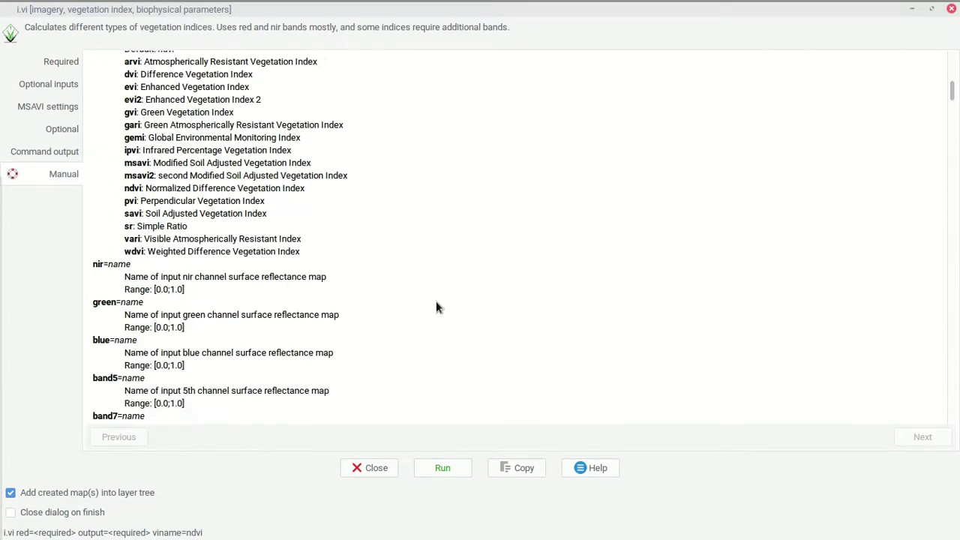
scroll(127, 330, "up", 5)
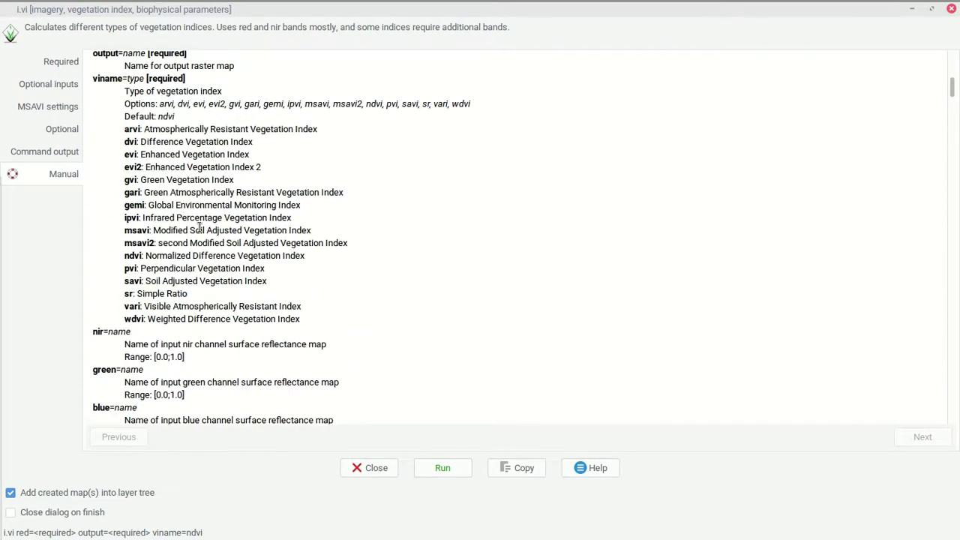
left_click_drag(126, 129, 266, 318)
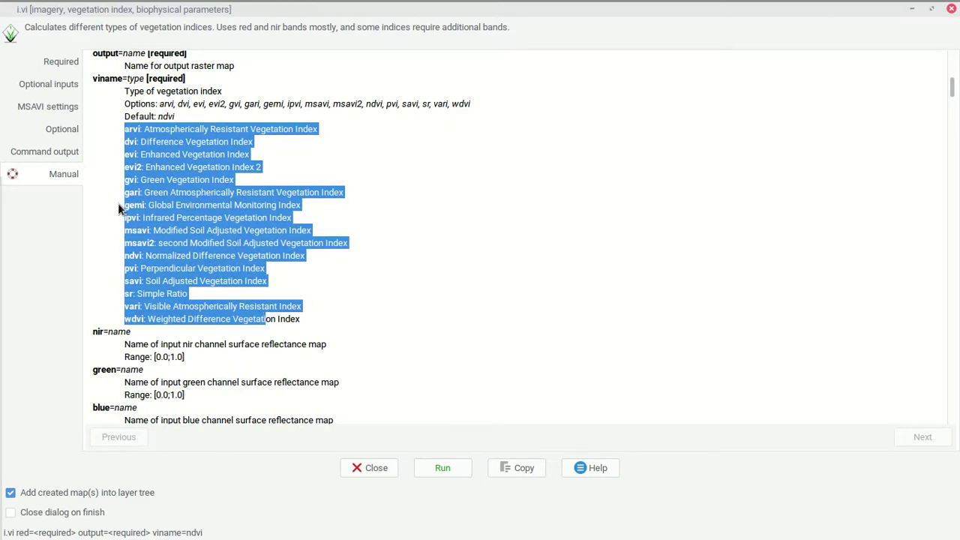
left_click(240, 216)
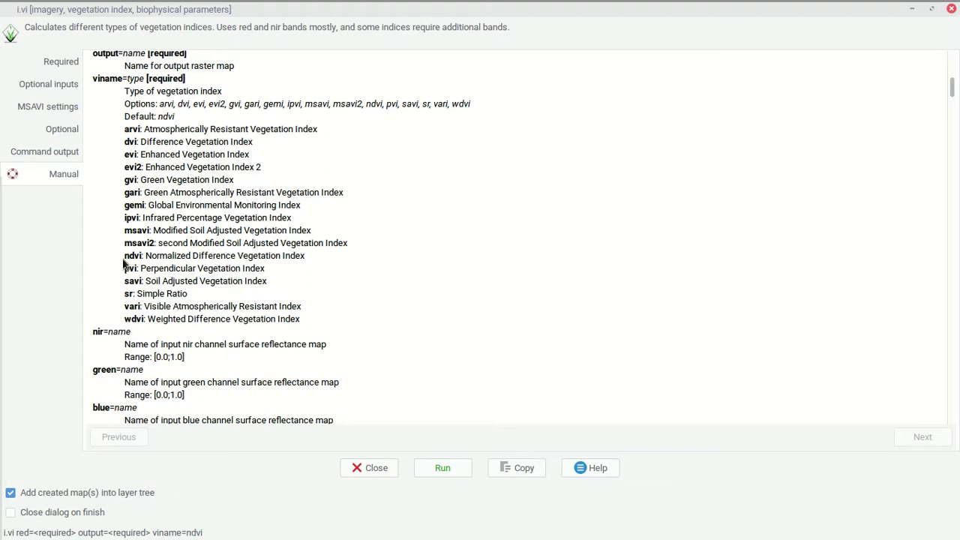
left_click_drag(124, 255, 326, 257)
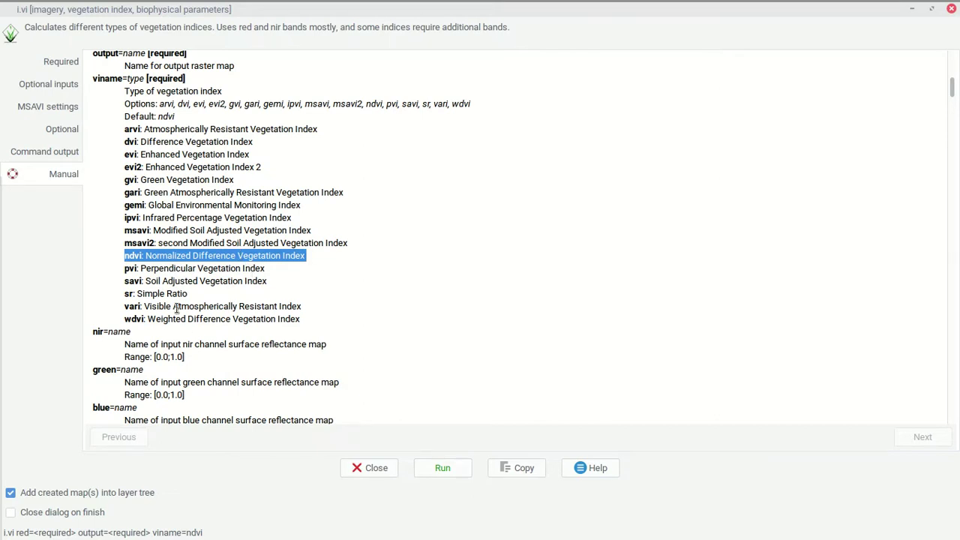
- Read through the index descriptions in the i.vi manual down to the NDVI section and its formula
scroll(315, 273, "down", 12)
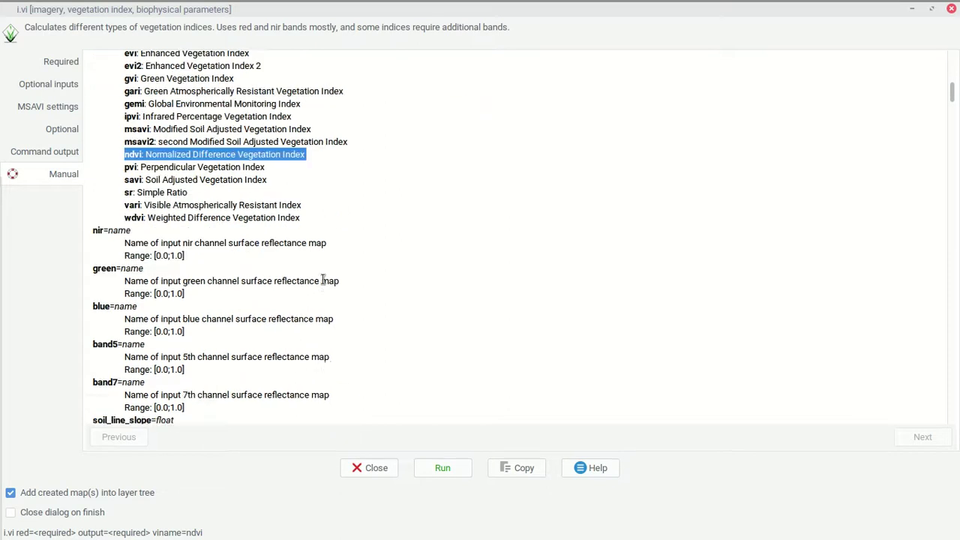
scroll(344, 322, "down", 15)
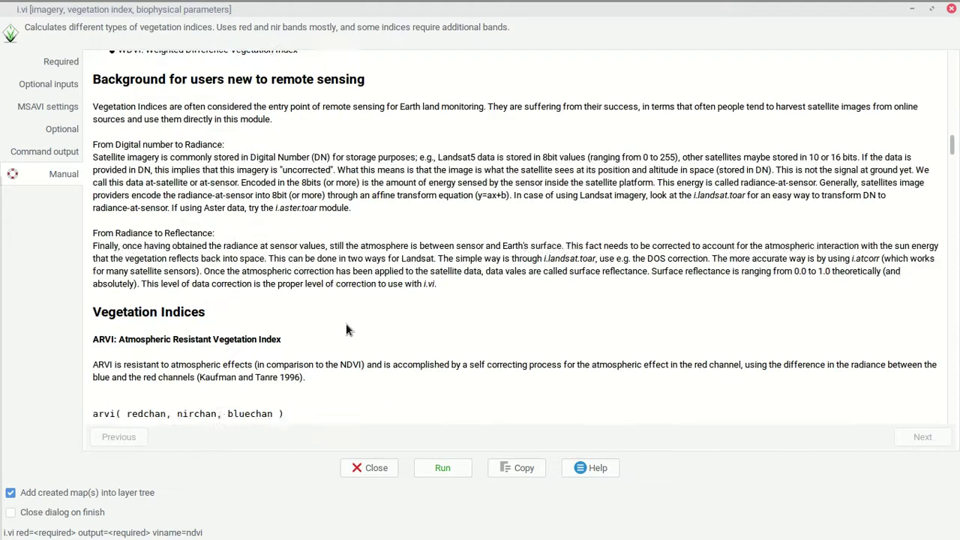
scroll(317, 165, "down", 7)
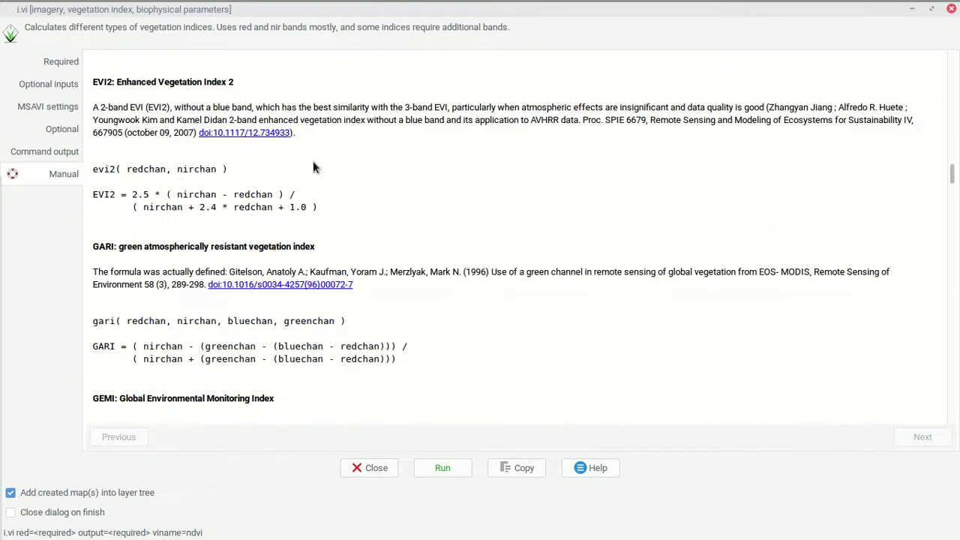
scroll(319, 207, "down", 9)
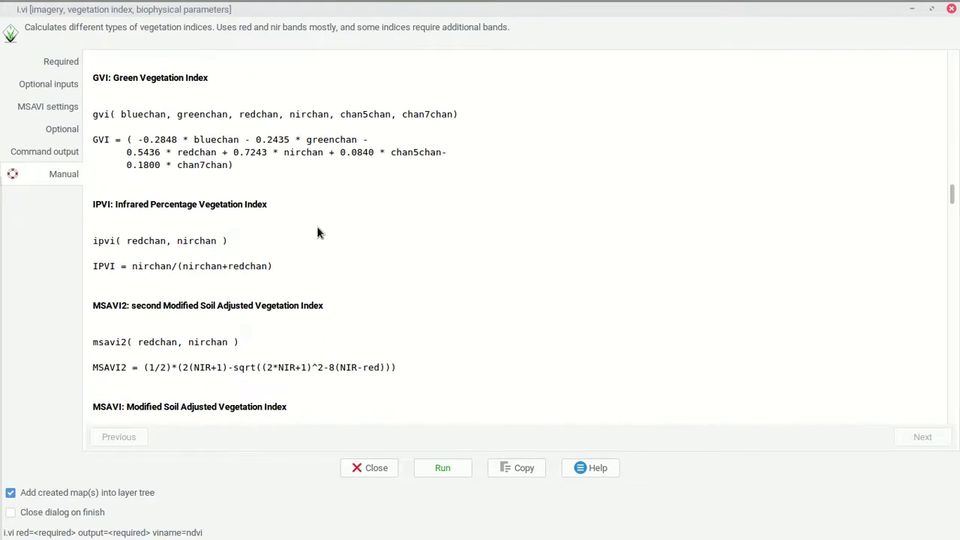
scroll(316, 227, "down", 3)
scroll(316, 227, "down", 6)
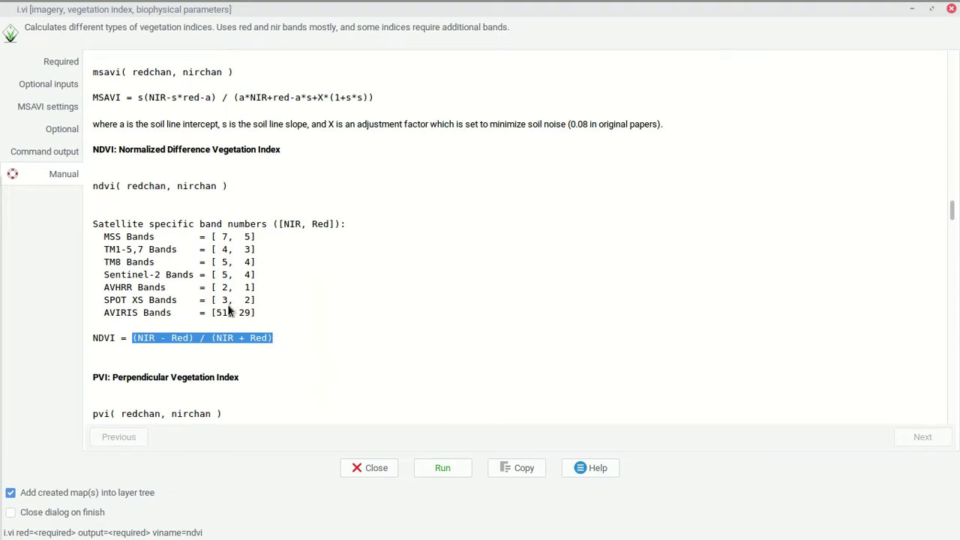
left_click(267, 306)
- Compare the neighbouring index formulas with NDVI in the manual and check the NIR and red band numbers for Landsat 7
scroll(270, 300, "up", 3)
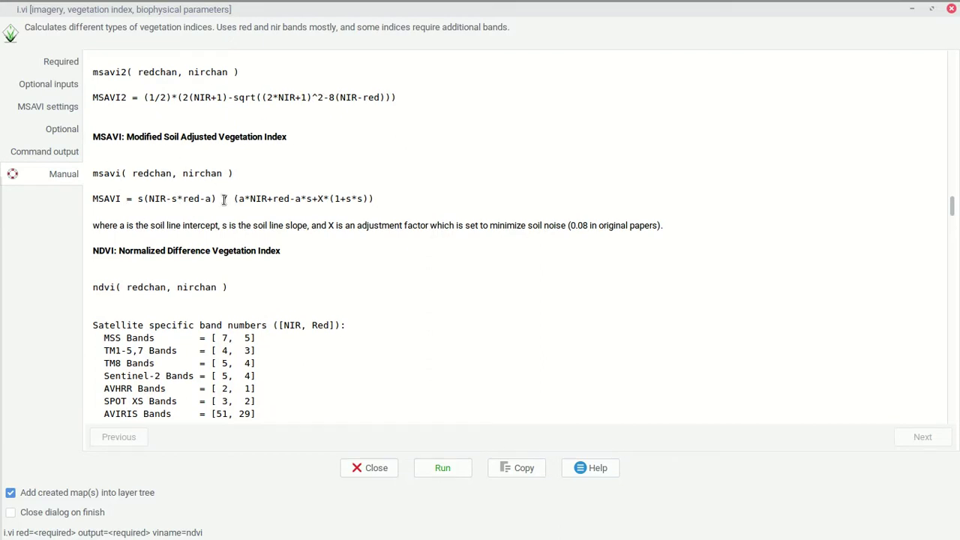
scroll(264, 225, "up", 4)
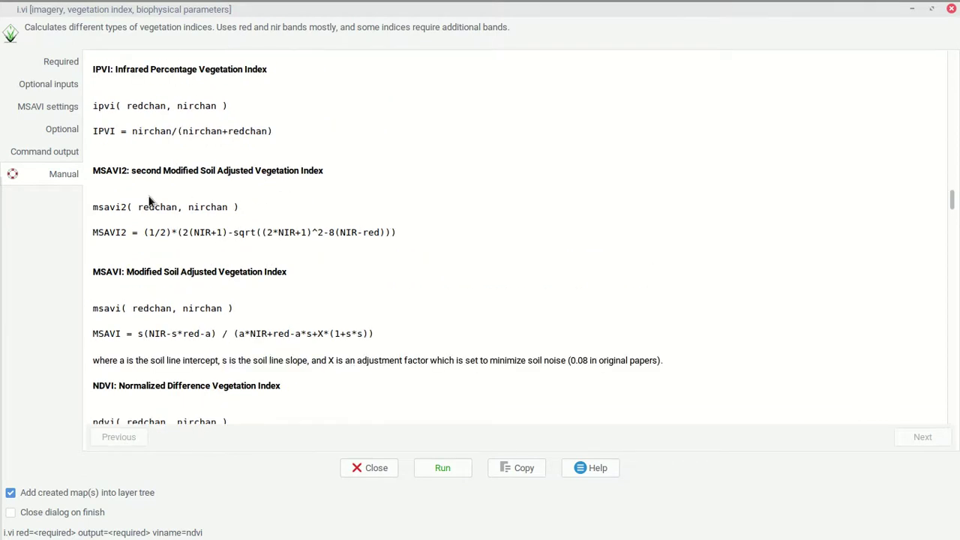
scroll(263, 211, "up", 6)
scroll(232, 242, "down", 15)
left_click_drag(272, 236, 95, 234)
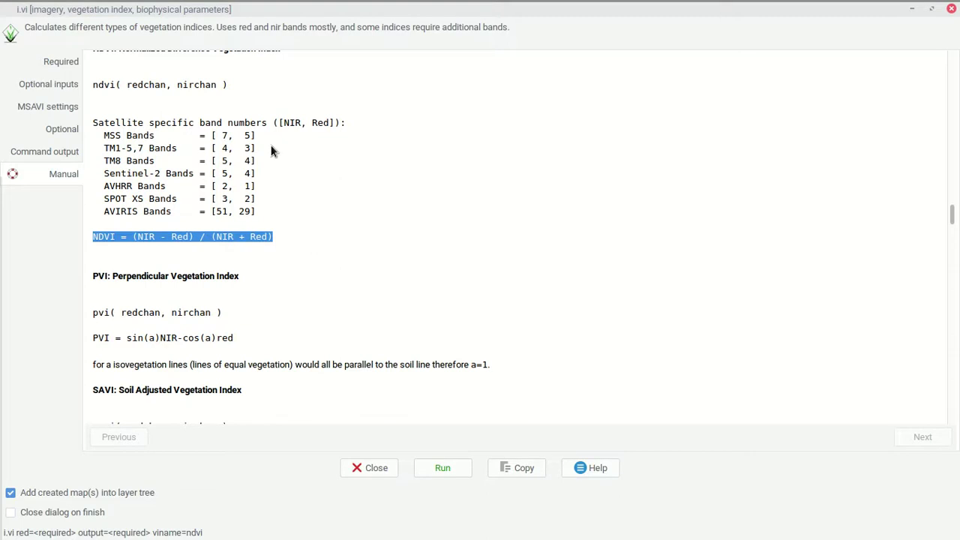
left_click_drag(256, 148, 201, 146)
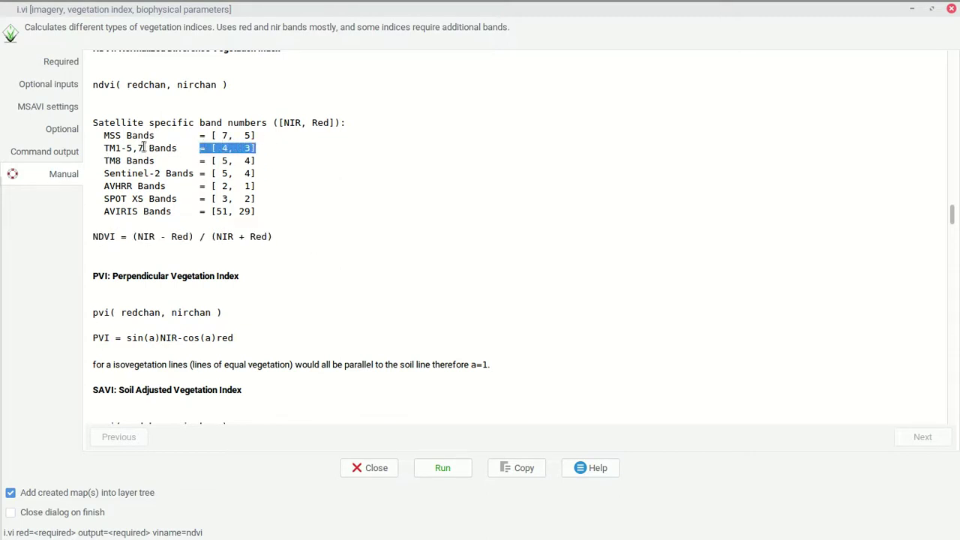
left_click_drag(143, 148, 138, 148)
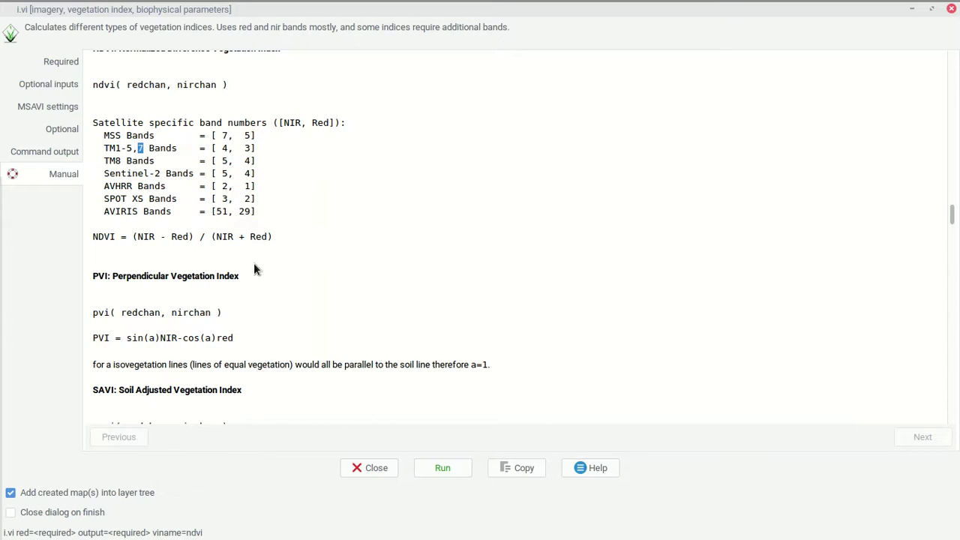
mouse_move(262, 167)
left_mouse_down()
mouse_move(222, 173)
mouse_move(264, 159)
left_mouse_up()
- Set the input red channel surface reflectance map of the vegetation index module to Jordan_LS7.3 from the Project_4 mapset
left_click(55, 63)
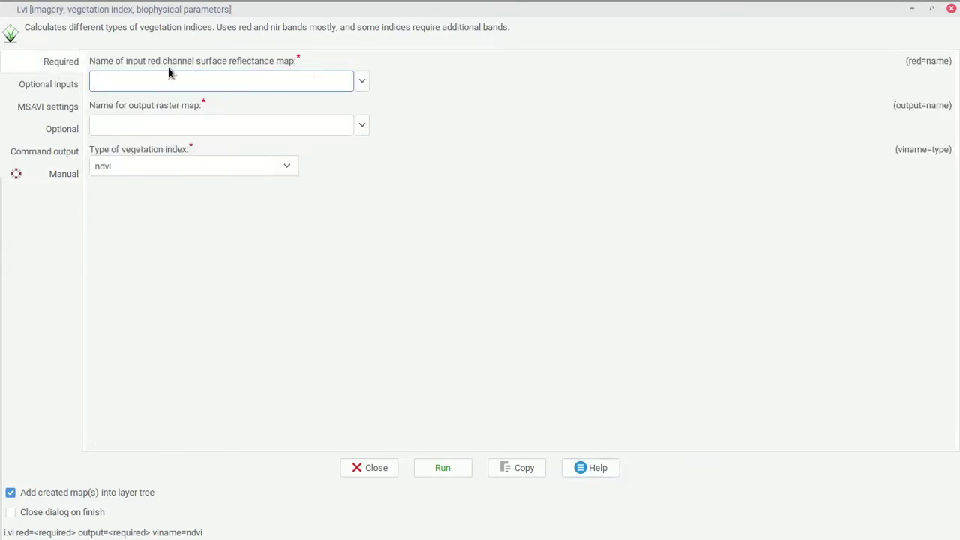
left_click(362, 82)
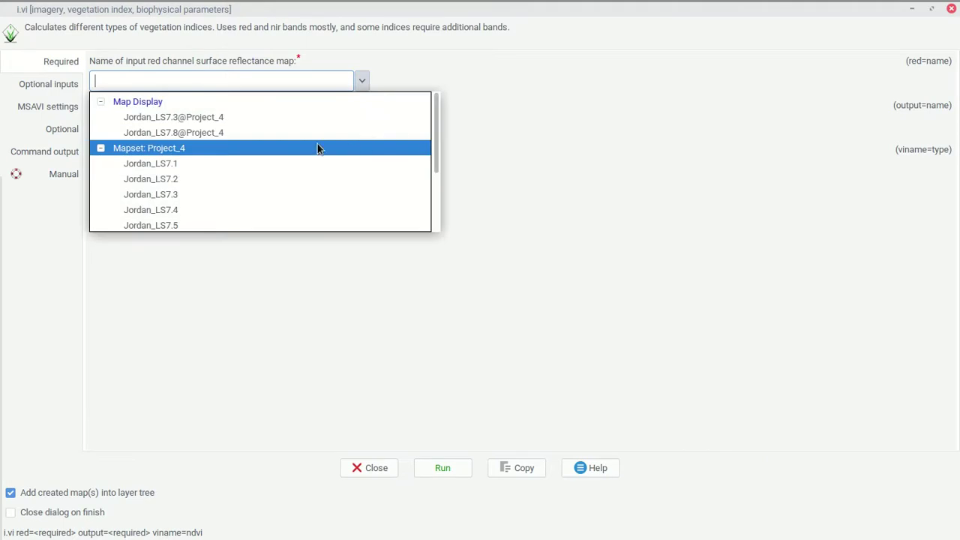
left_click(169, 194)
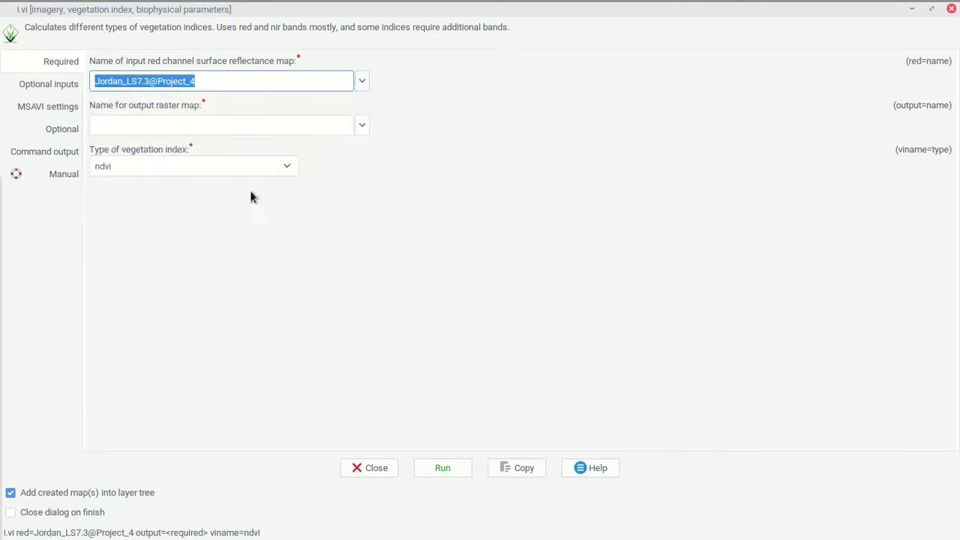
- Name the output raster map NJ_NDVI and keep ndvi as the type of vegetation index
left_click(146, 129)
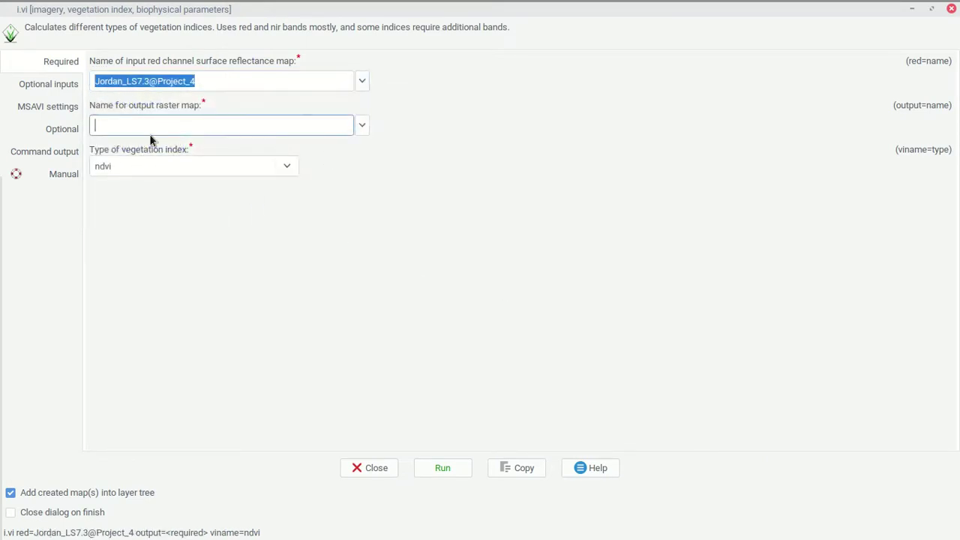
type("jord")
key("BackSpace")
key("BackSpace")
key("BackSpace")
key("BackSpace")
type("NJ")
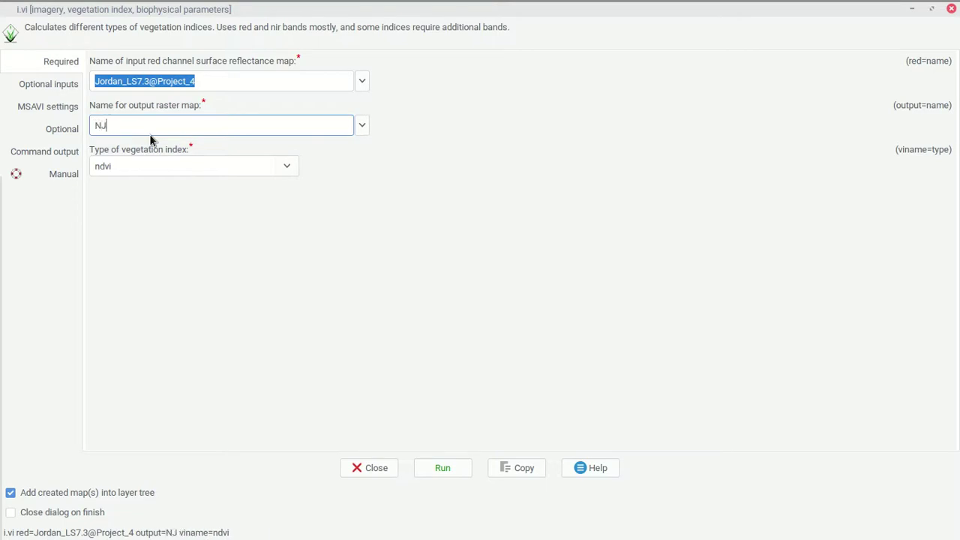
type("_NDVI")
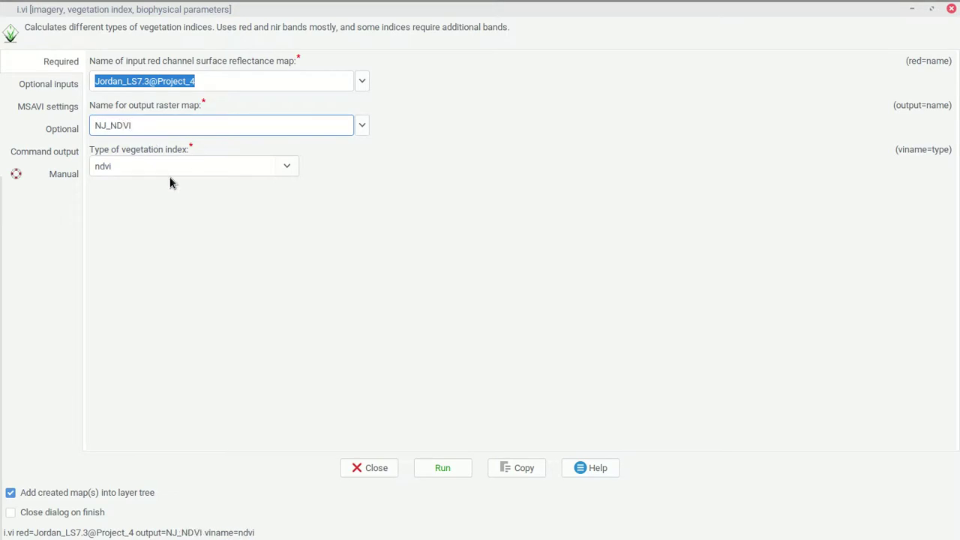
left_click(293, 166)
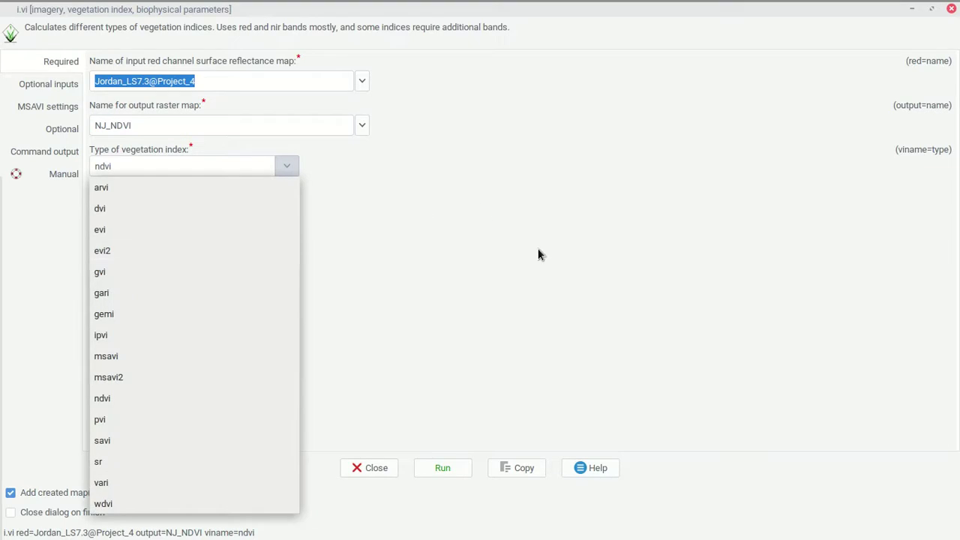
left_click(627, 166)
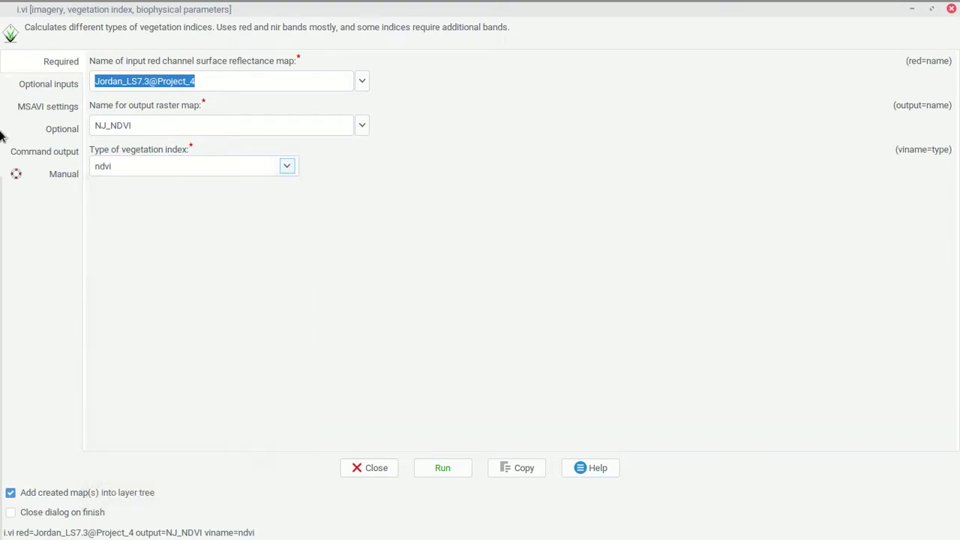
- Set the input NIR channel surface reflectance map to Jordan_LS7.4 from the Project_4 mapset
left_click(33, 85)
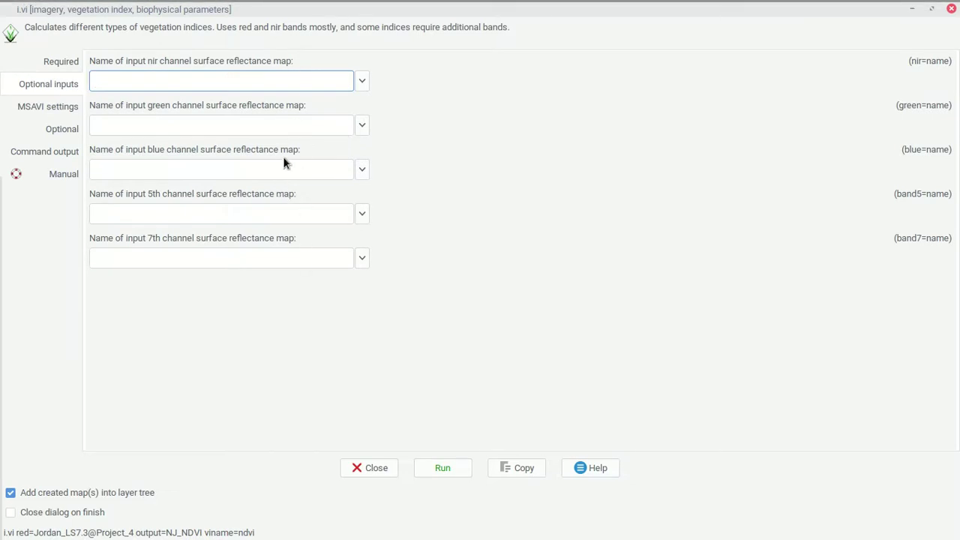
left_click(361, 82)
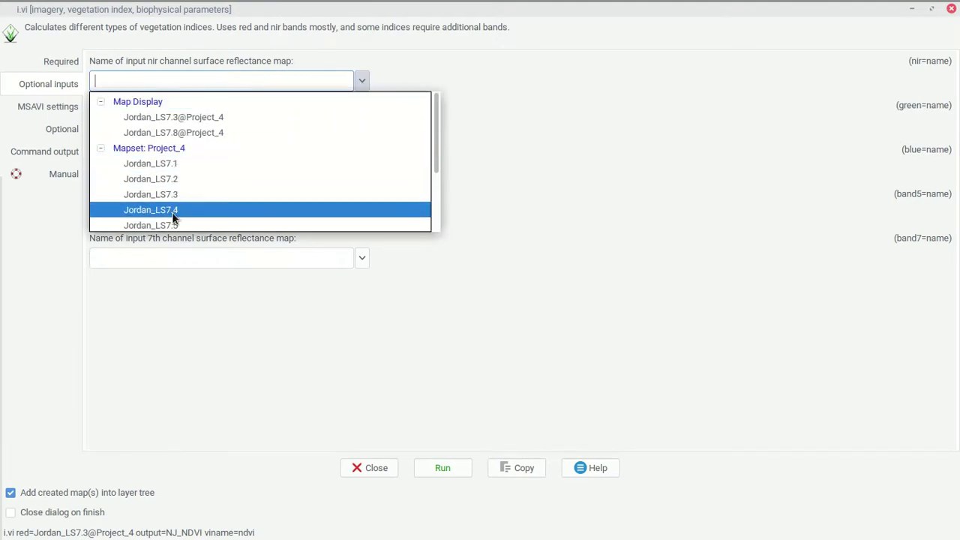
left_click(171, 210)
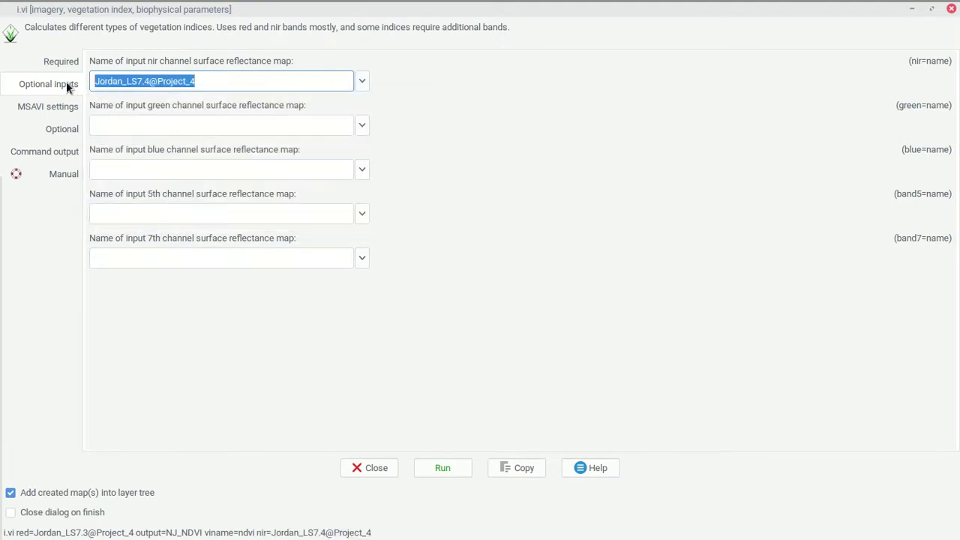
- Check the required inputs and optional settings of the vegetation index module and run the NDVI calculation
left_click(61, 61)
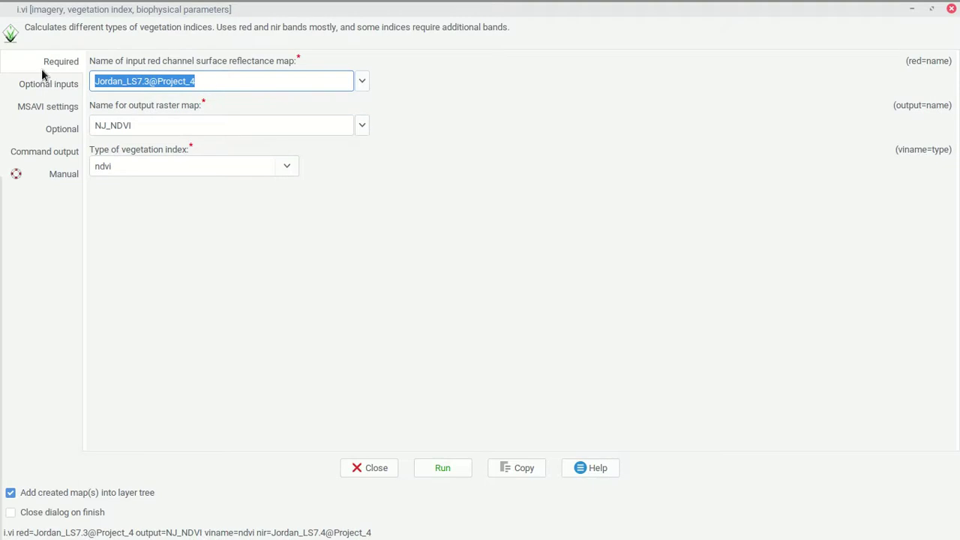
left_click(49, 87)
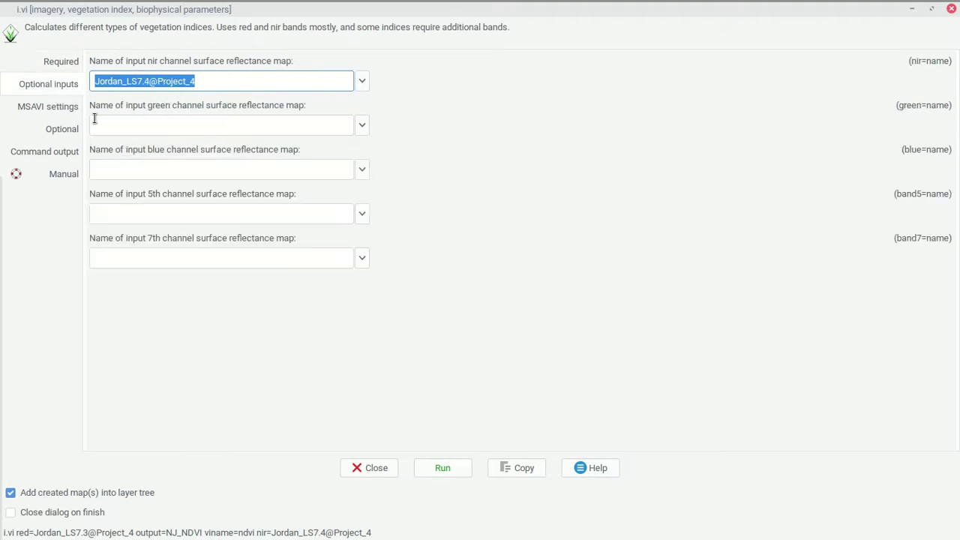
left_click(63, 129)
left_click(54, 102)
left_click(54, 130)
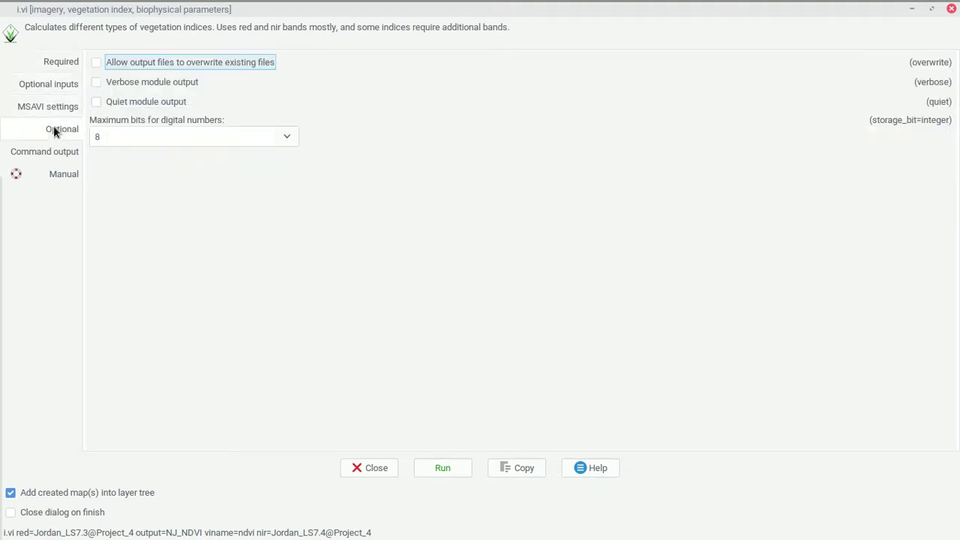
left_click(442, 468)
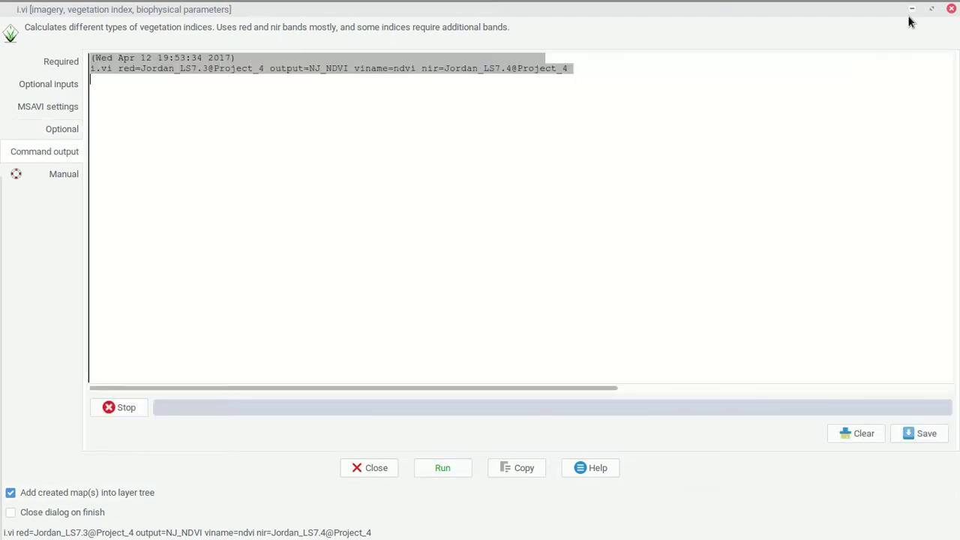
- Shrink the vegetation index window to uncover the map display, and zoom the map out to the full Landsat scene
left_click(911, 9)
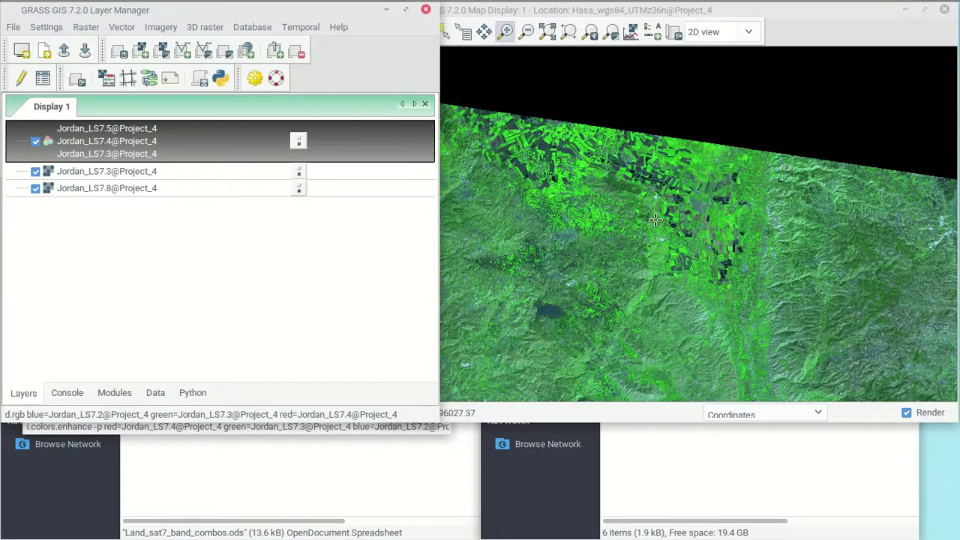
mouse_move(420, 7)
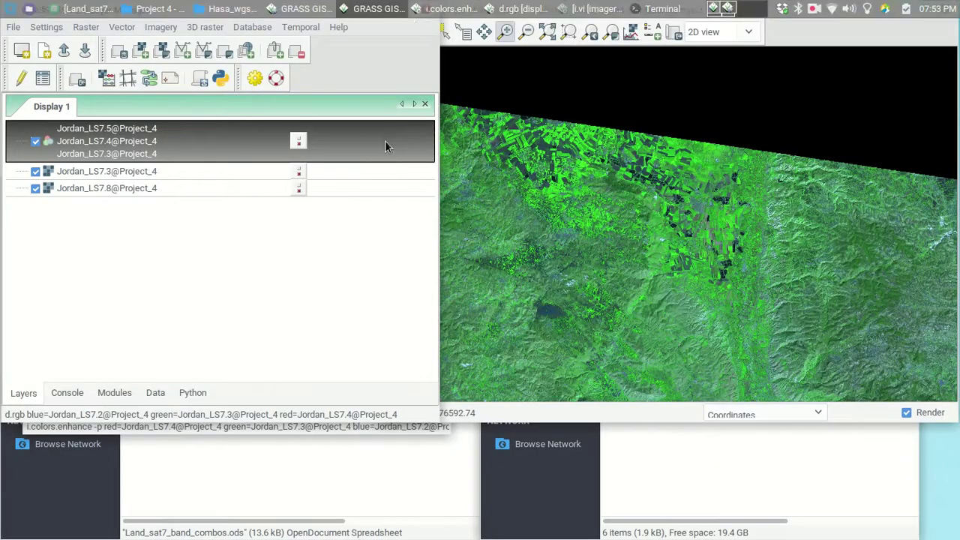
left_click(596, 8)
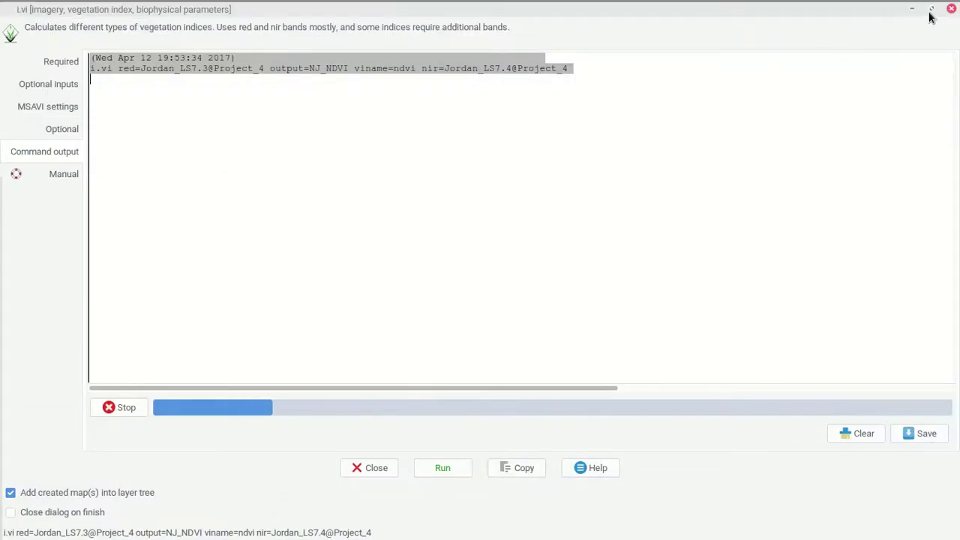
left_click_drag(647, 28, 331, 206)
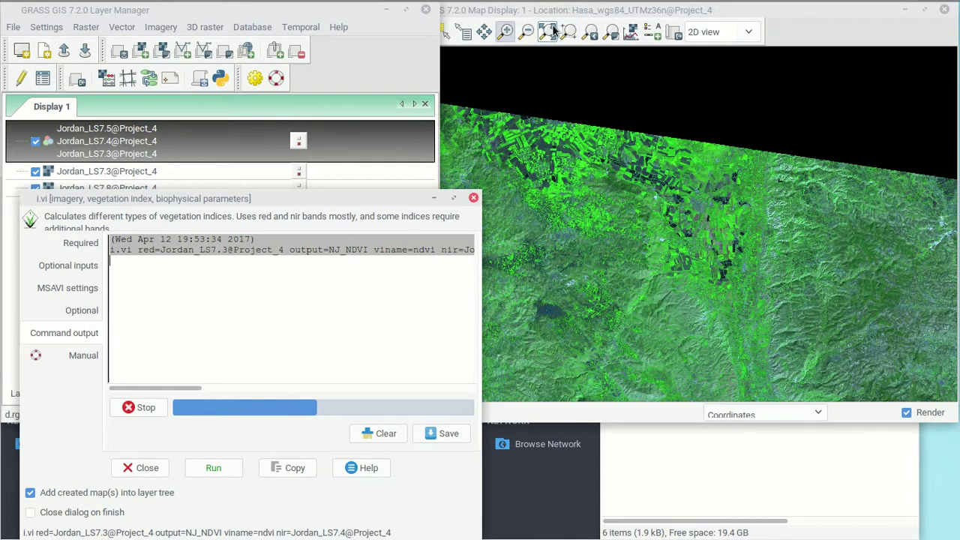
left_click(547, 71)
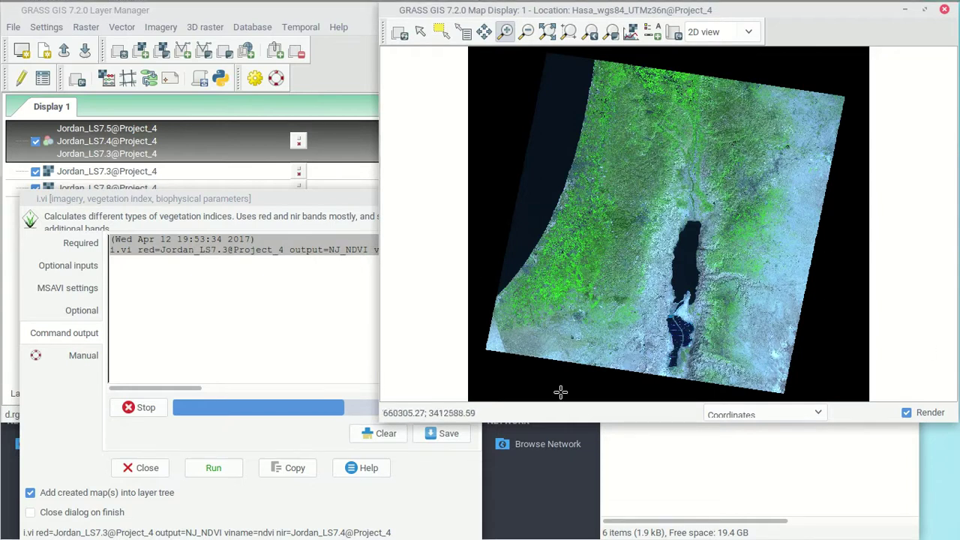
left_click(296, 194)
left_click_drag(295, 193, 271, 187)
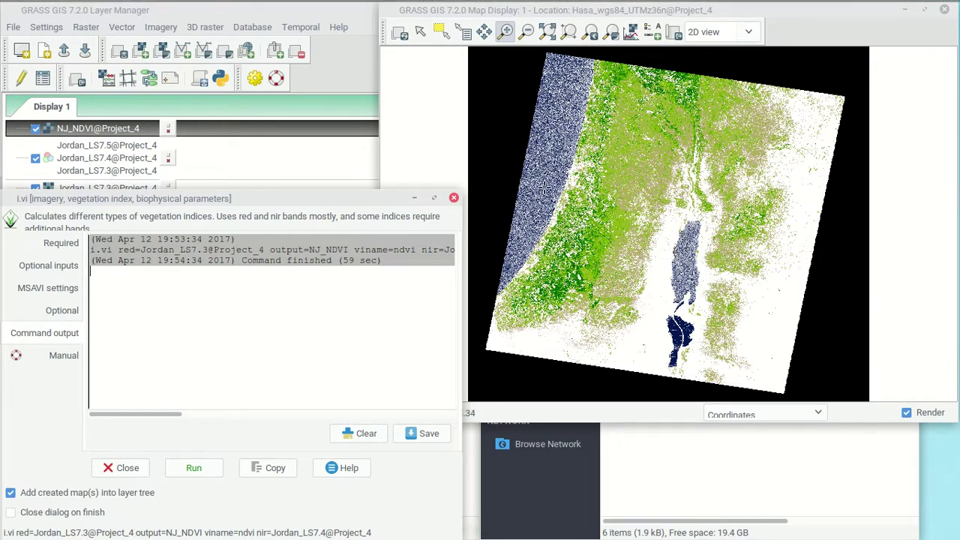
- Look up the ndvi color table among the predefined ones for the NJ_NDVI layer, without choosing one, and uncover the map
right_click(97, 137)
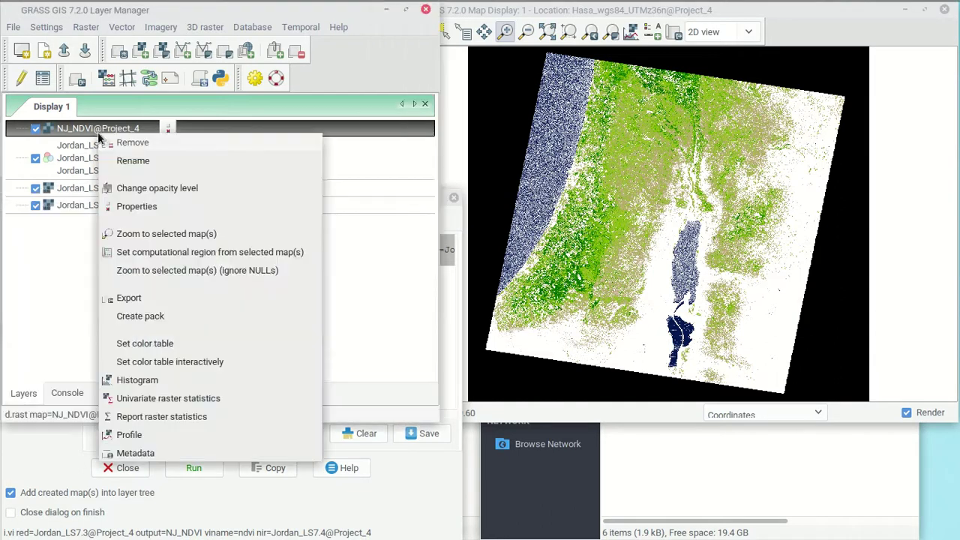
left_click(159, 345)
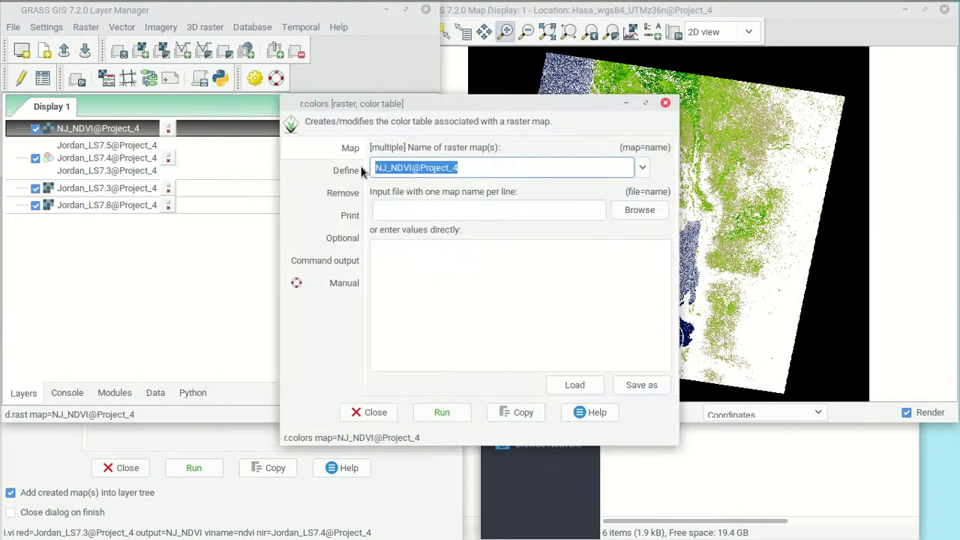
left_click(347, 170)
left_click(571, 261)
scroll(524, 383, "down", 8)
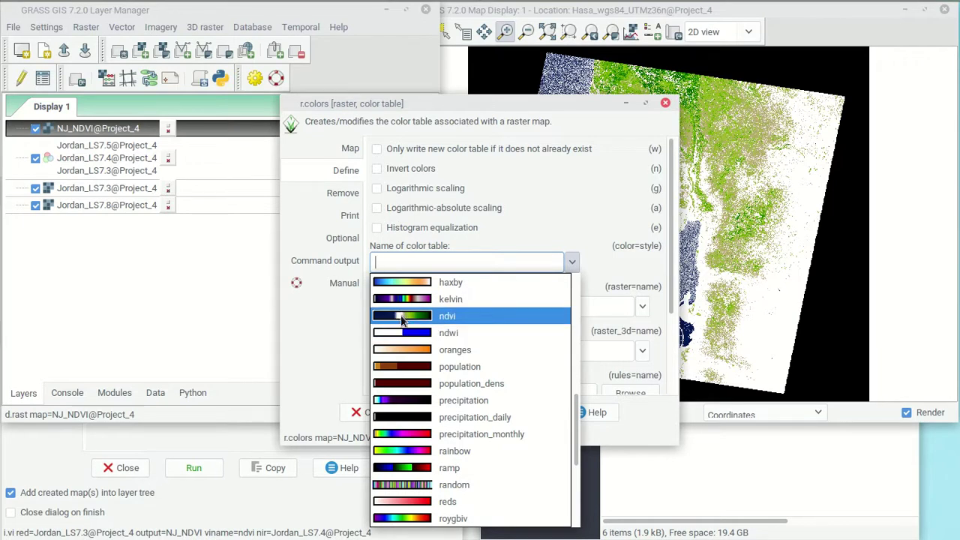
left_click(587, 105)
left_click_drag(583, 104, 279, 136)
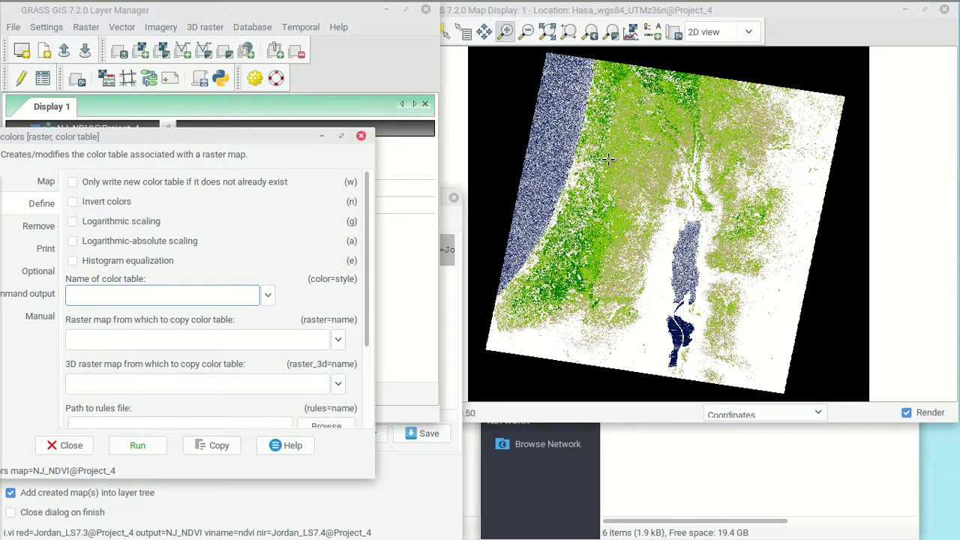
- Zoom in between the coastal fields and the Dead Sea, and add a raster legend for NJ_NDVI beside the lake
left_click_drag(591, 197, 685, 276)
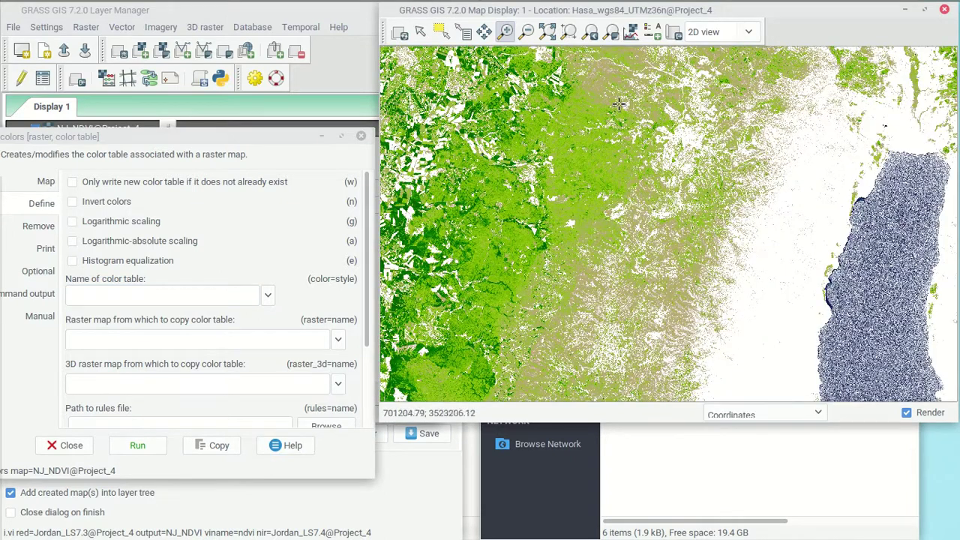
left_click(653, 31)
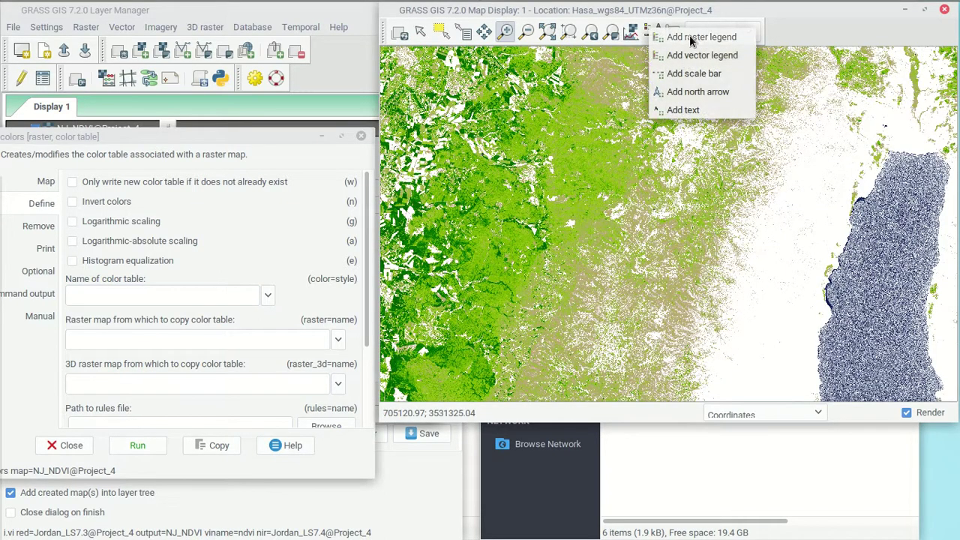
left_click(689, 38)
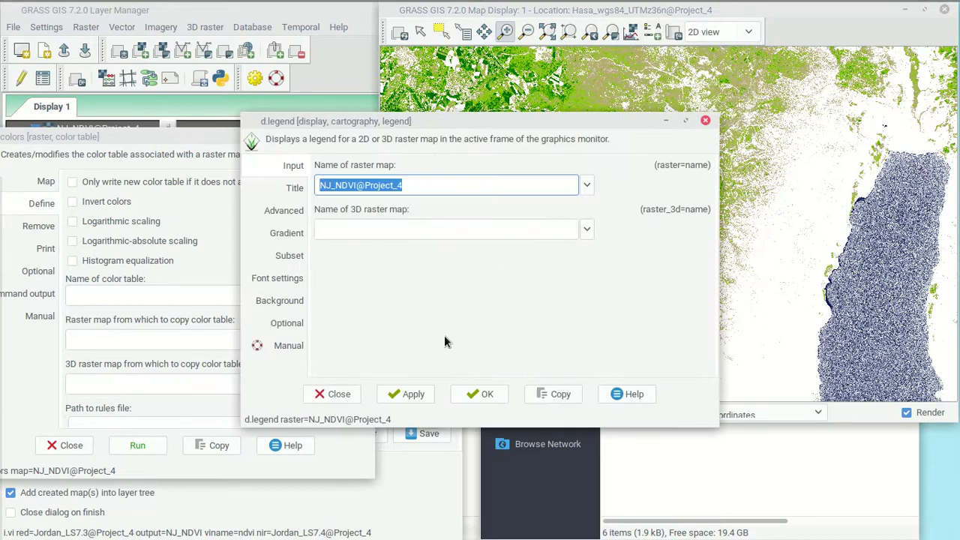
left_click(480, 394)
left_click(419, 32)
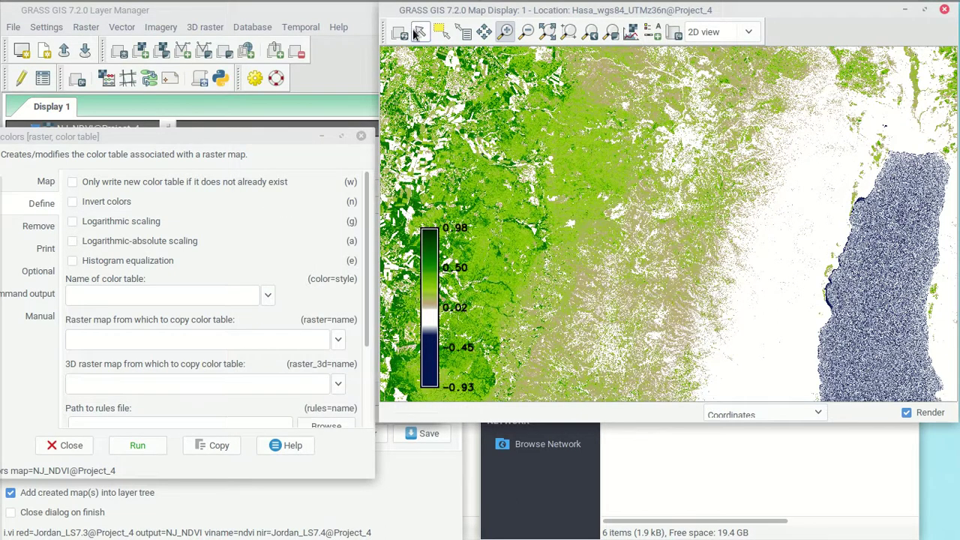
left_click_drag(428, 338, 737, 341)
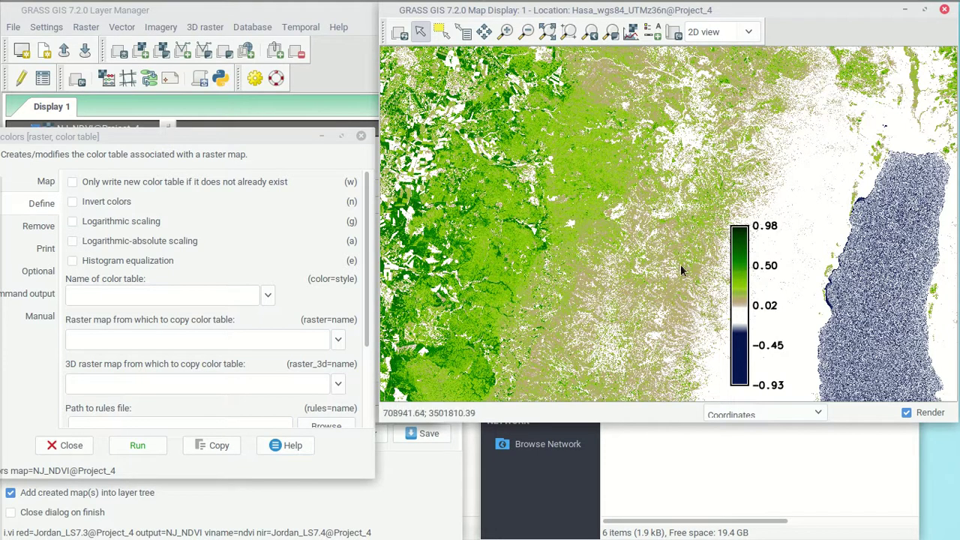
left_click_drag(741, 285, 794, 199)
- Zoom in on the farmland along the western edge of the NDVI map and set the computational region extent from the display
left_click(504, 33)
left_click_drag(402, 189, 463, 291)
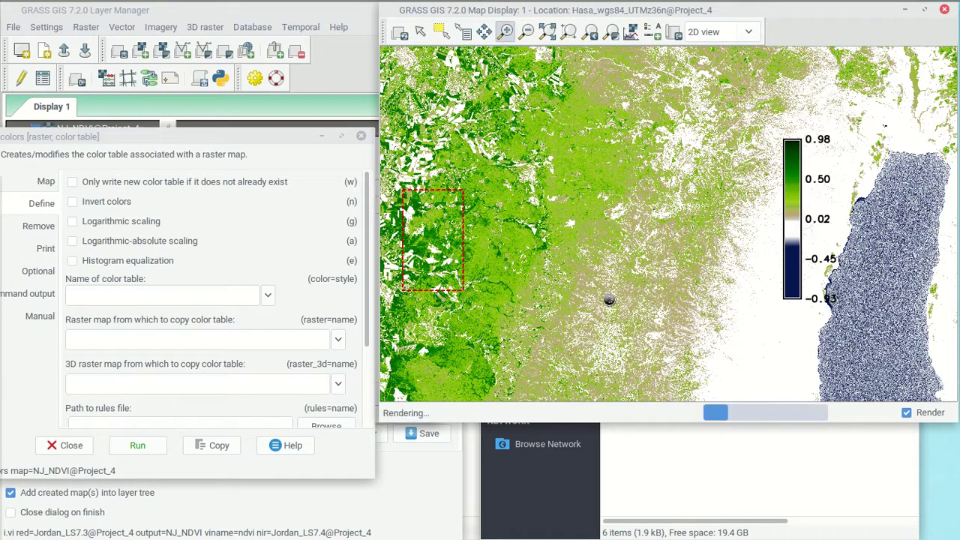
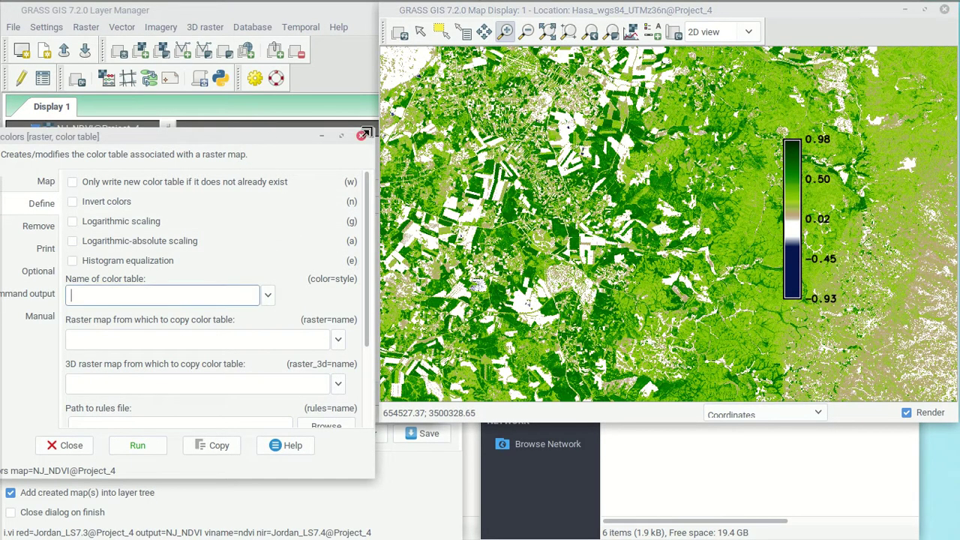
left_click_drag(278, 138, 252, 138)
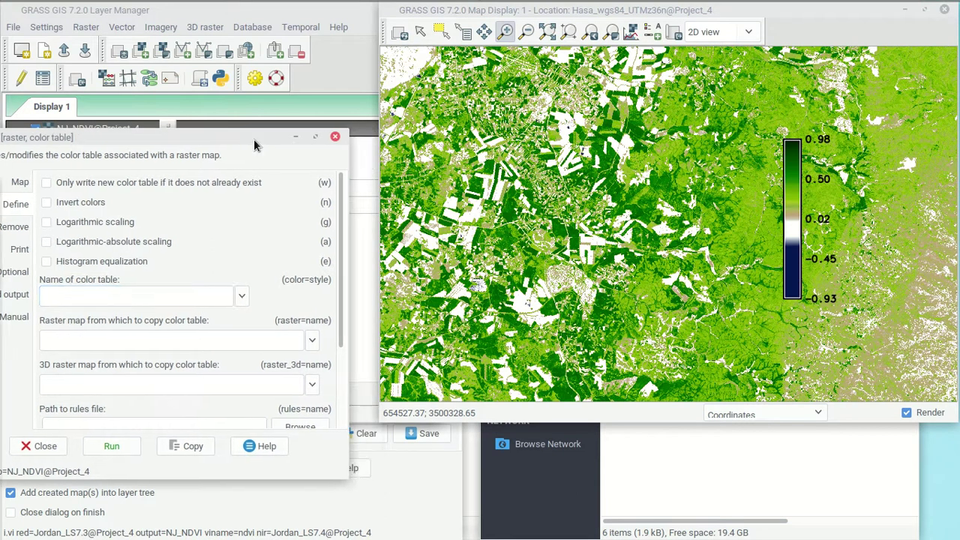
left_click(335, 138)
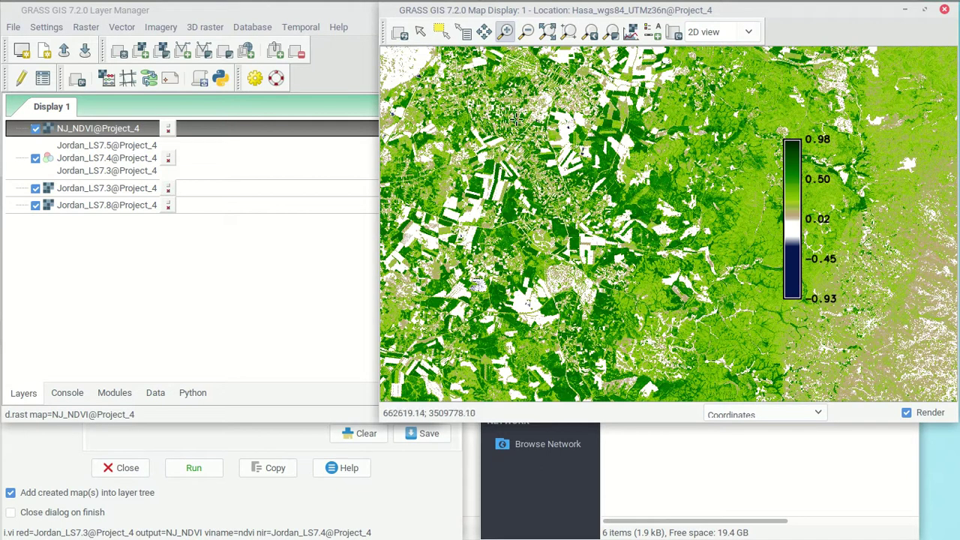
left_click(631, 31)
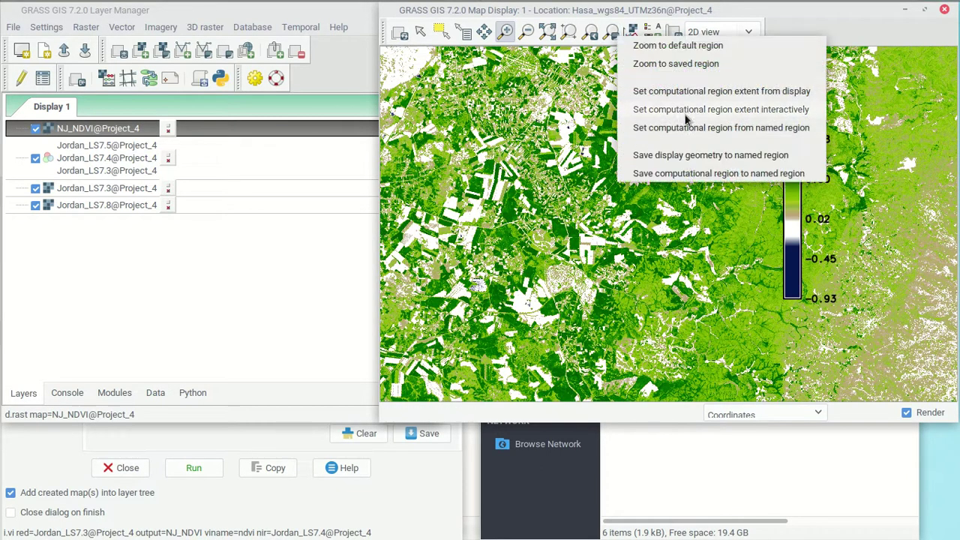
left_click(710, 95)
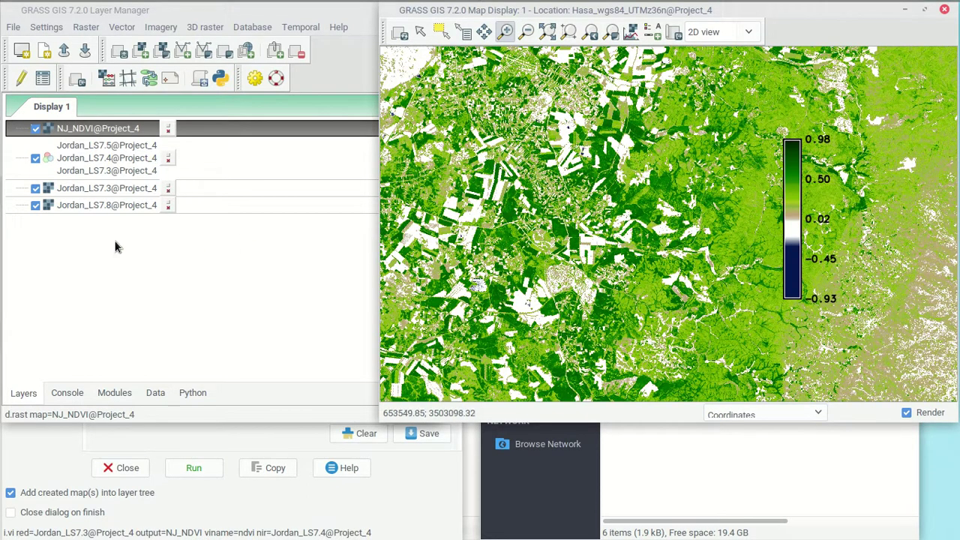
left_click(86, 27)
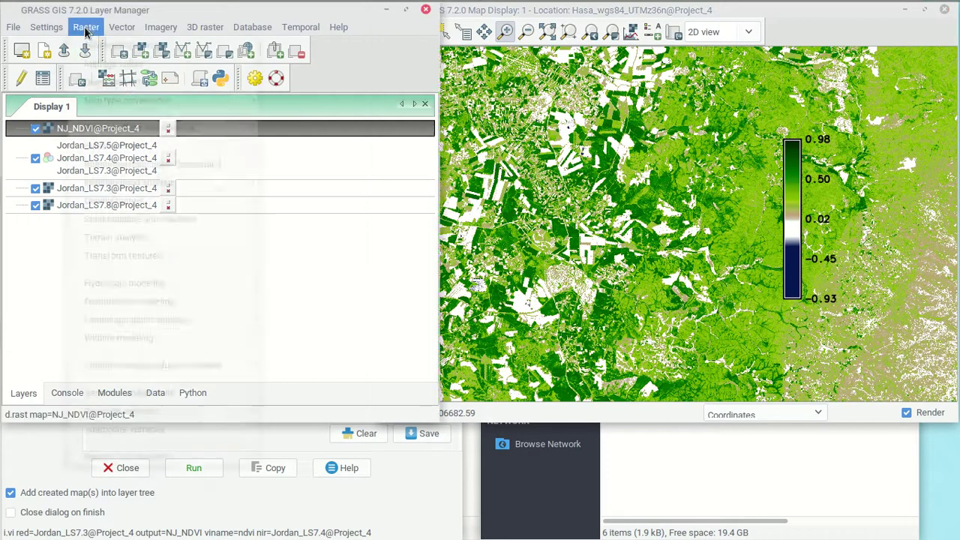
mouse_move(161, 27)
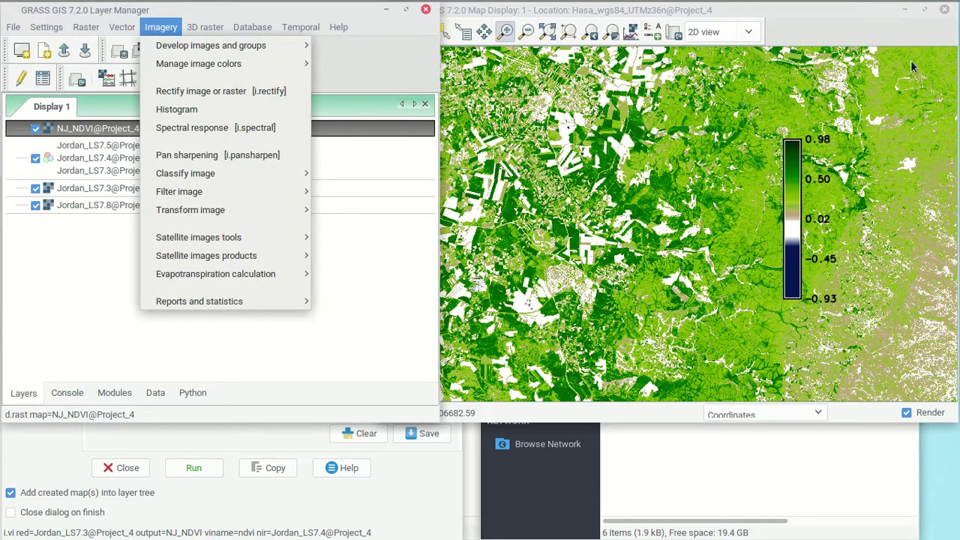
- Set the computational region's 2D grid resolution to 15 with g.region
mouse_move(45, 29)
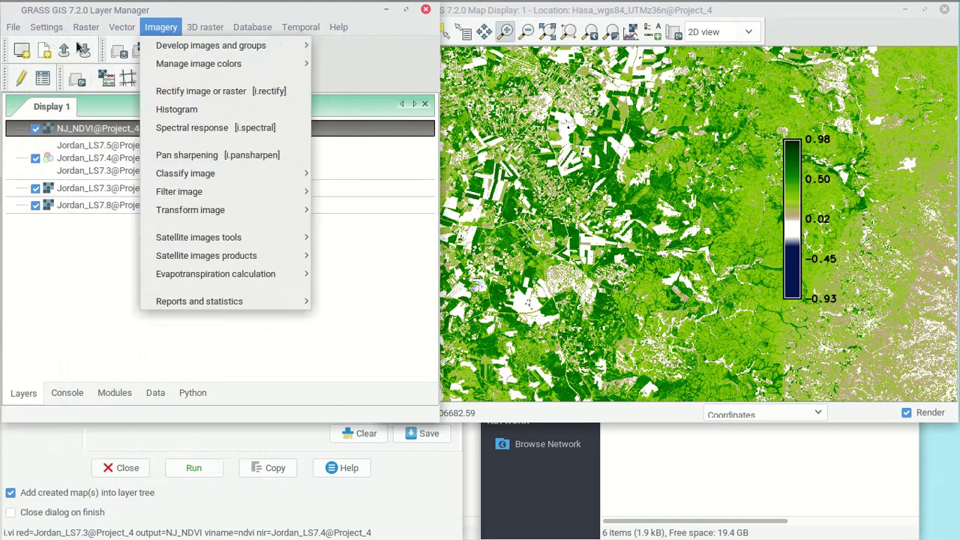
mouse_move(111, 46)
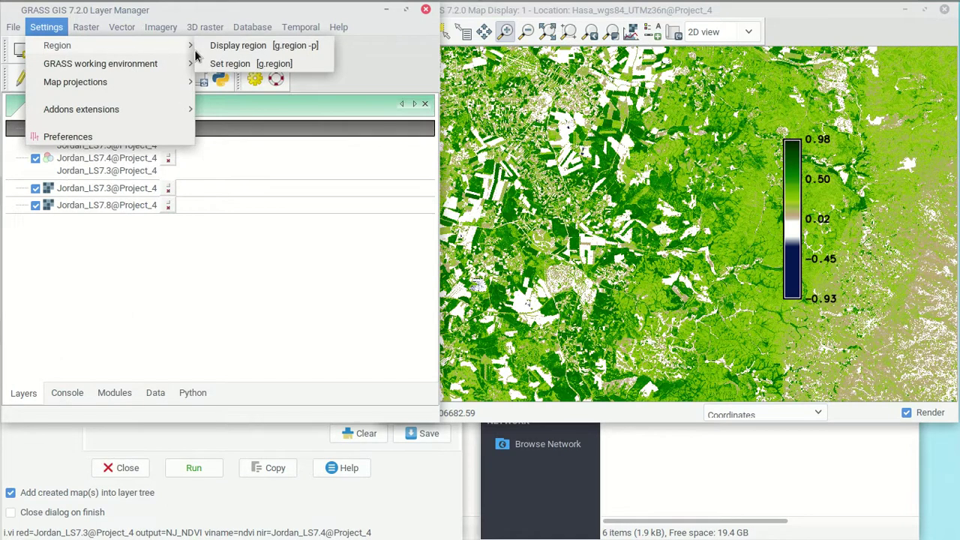
left_click(265, 65)
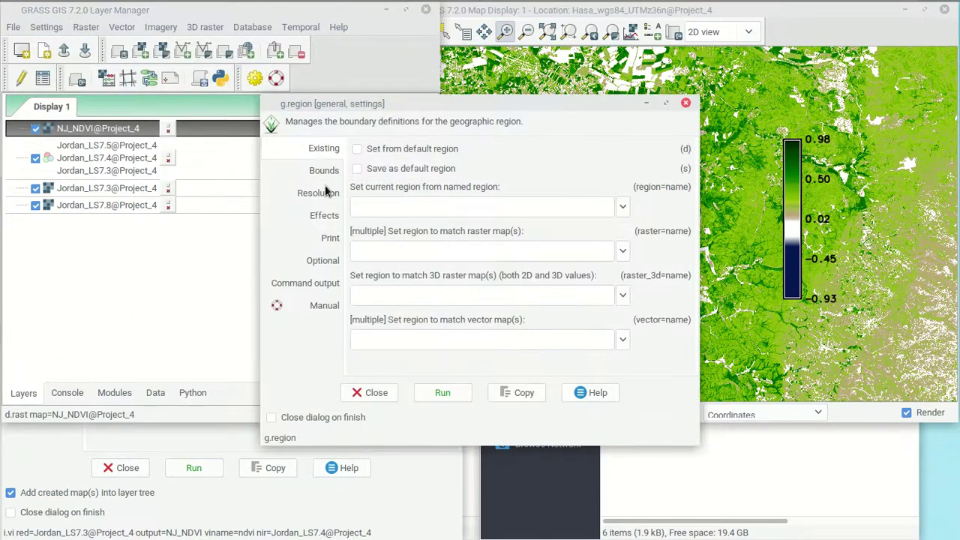
left_click(325, 191)
left_click(370, 242)
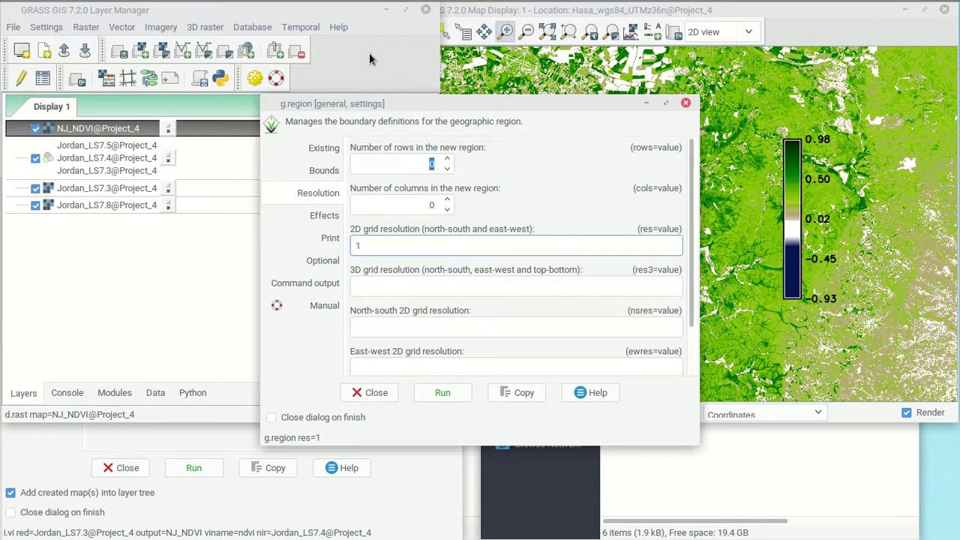
left_click(454, 392)
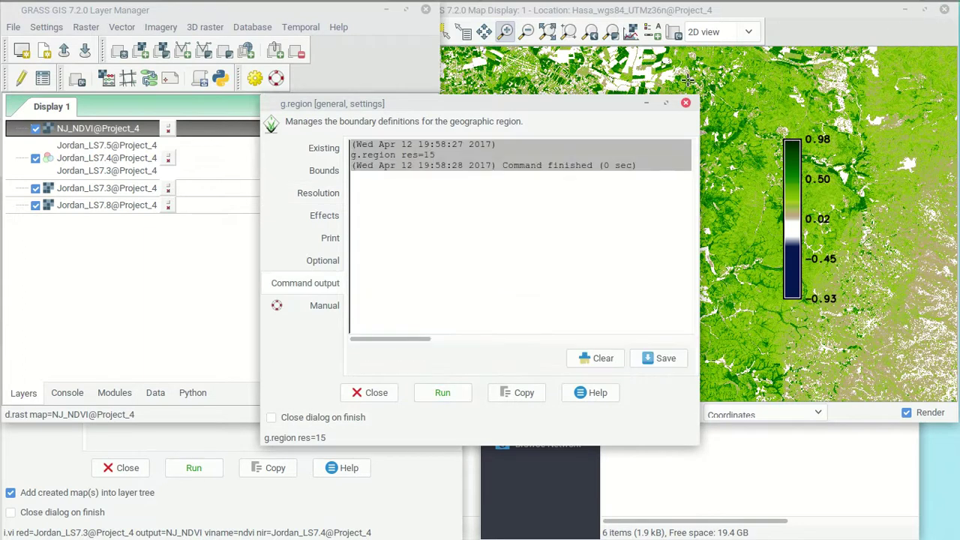
- Print the current region settings, highlight the north-south and east-west resolutions, and uncover the map display
left_click(321, 236)
left_click(358, 149)
left_click(432, 391)
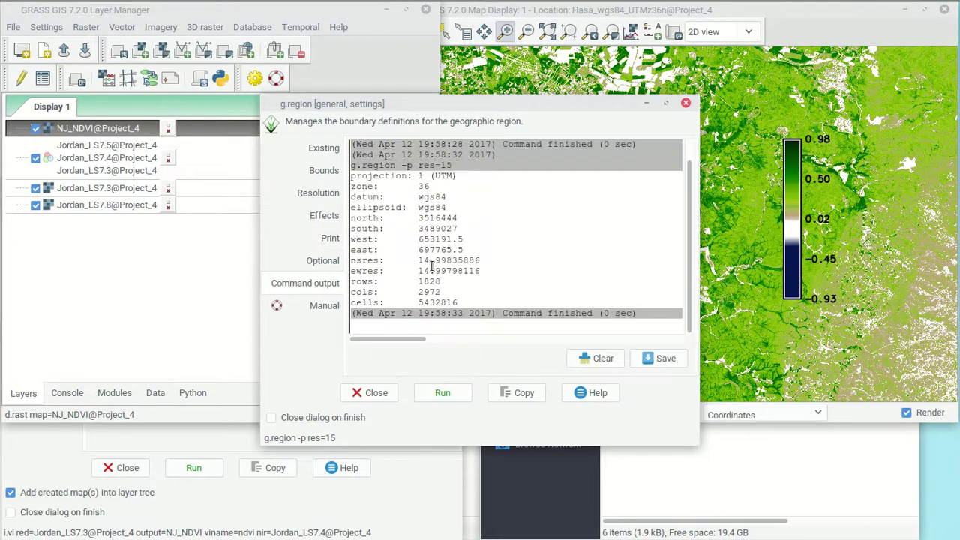
left_click_drag(419, 261, 474, 271)
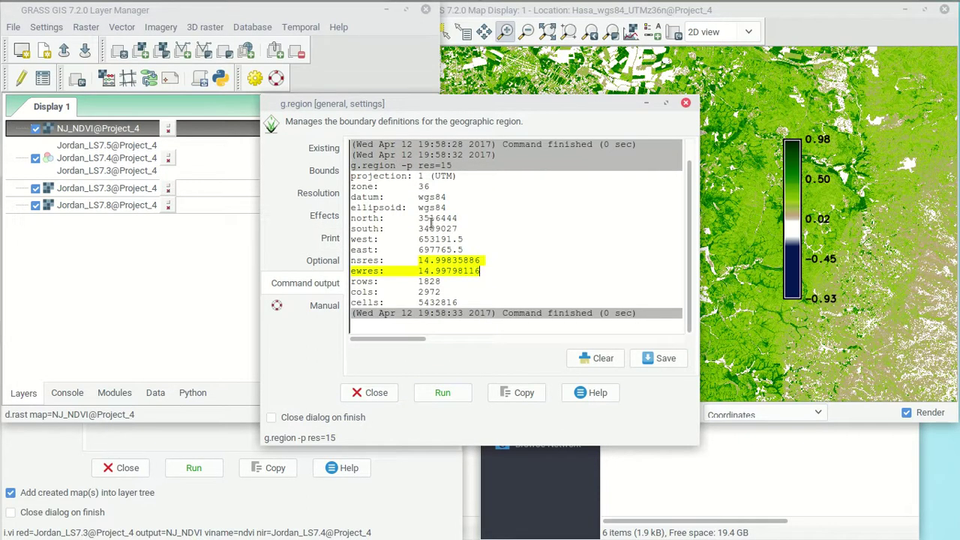
left_click_drag(597, 105, 385, 115)
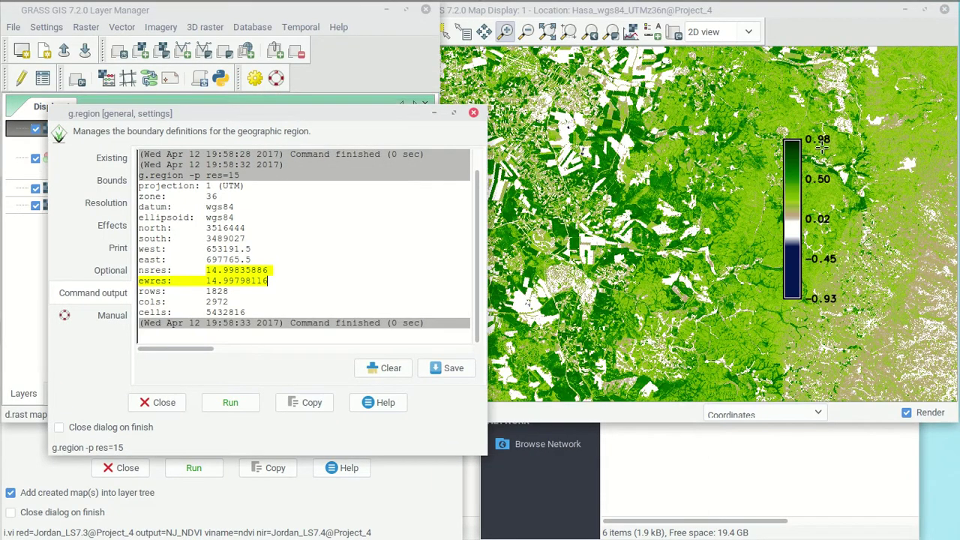
- Hide the NJ_NDVI, RGB composite and Jordan_LS7.3 layers so that only the panchromatic band Jordan_LS7.8 is displayed
left_click(398, 58)
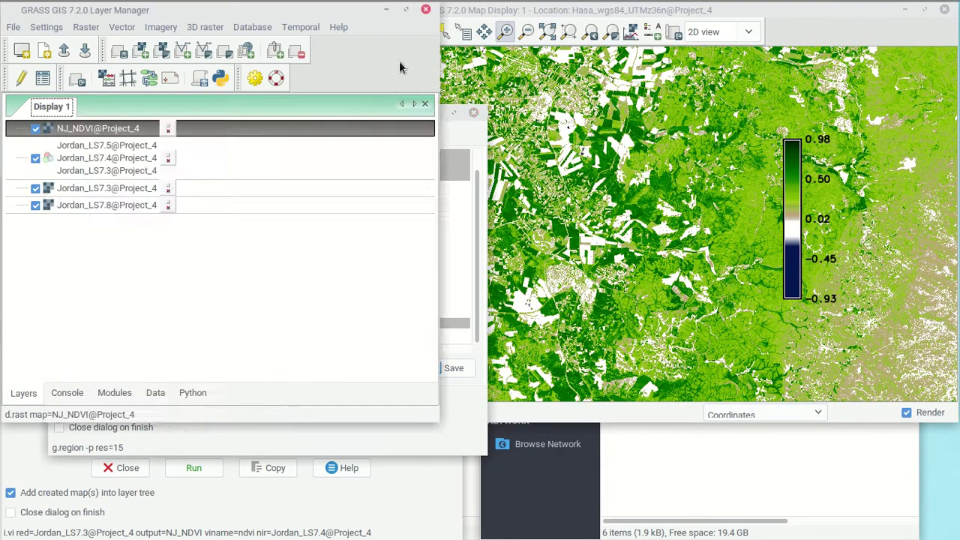
left_click(67, 208)
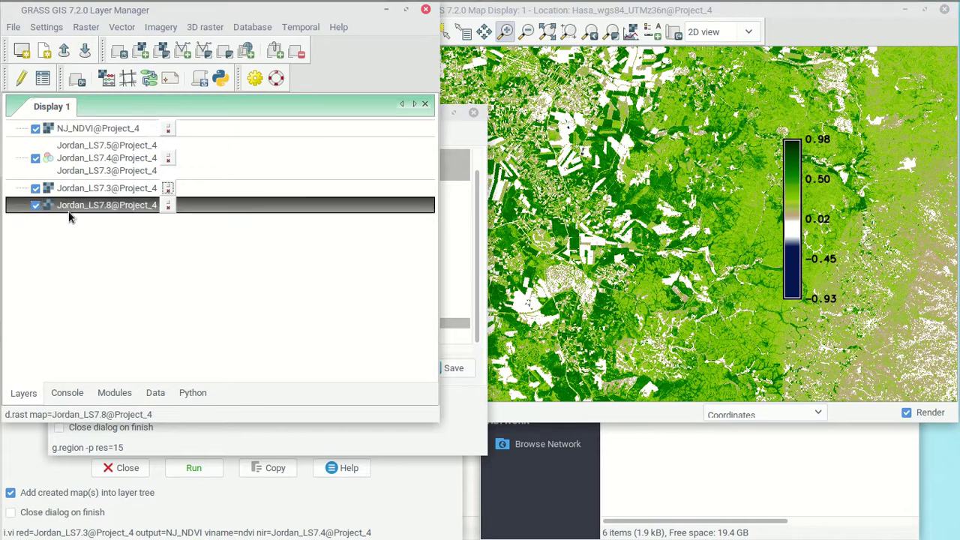
left_click(35, 188)
left_click(35, 158)
left_click(36, 129)
left_click(868, 15)
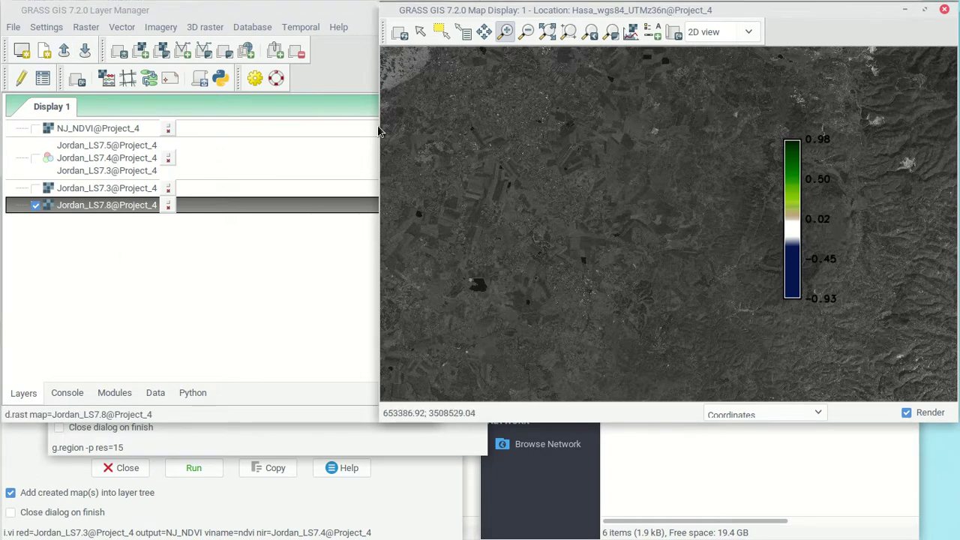
- Set up i.pansharpen with Jordan_LS7.3 as the red, Jordan_LS7.2 as the green and Jordan_LS7.1 as the blue raster
left_click(166, 29)
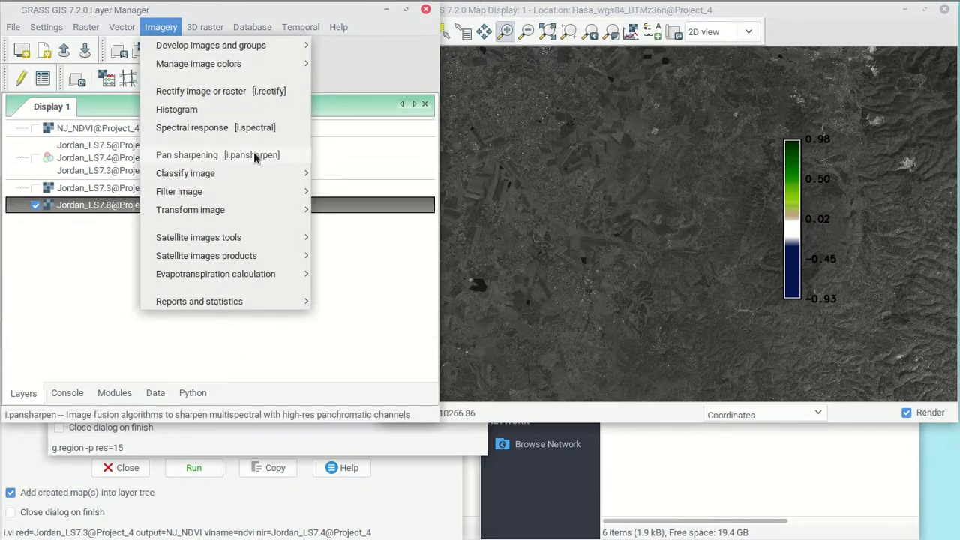
left_click(390, 216)
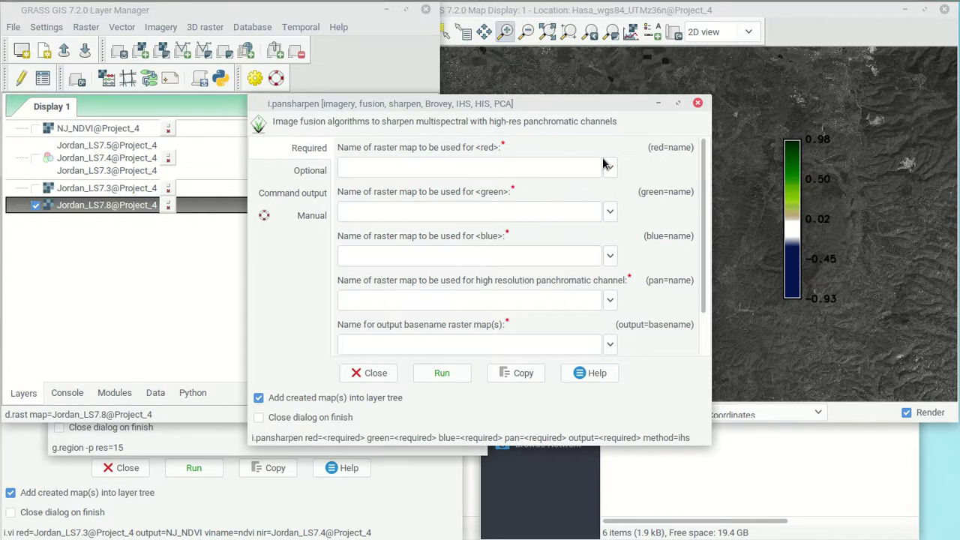
left_click_drag(582, 105, 472, 219)
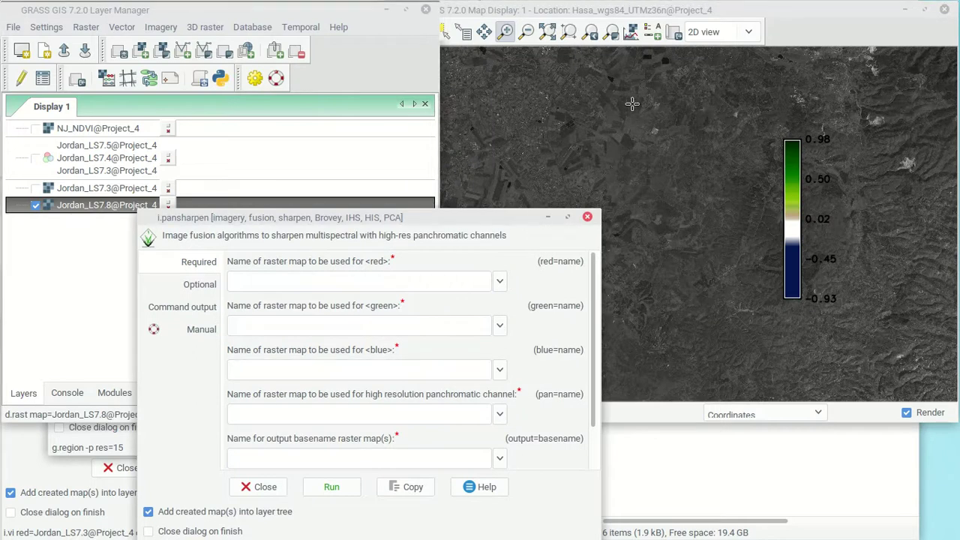
left_click_drag(447, 222, 416, 96)
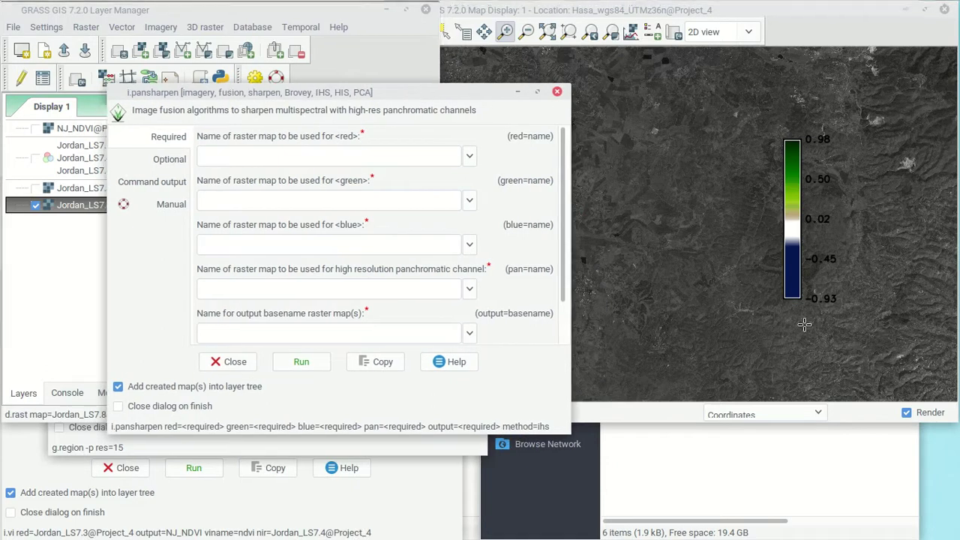
left_click(469, 157)
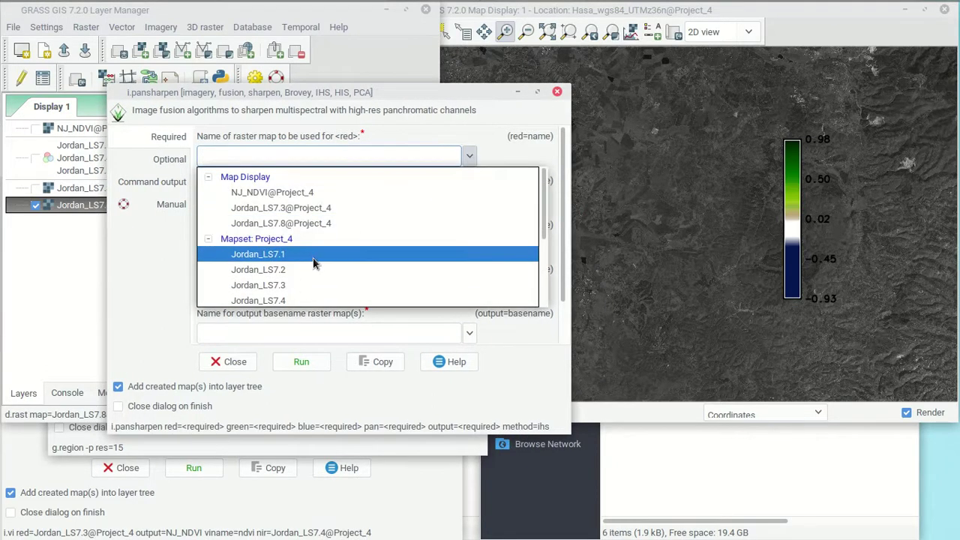
scroll(290, 294, "down", 1)
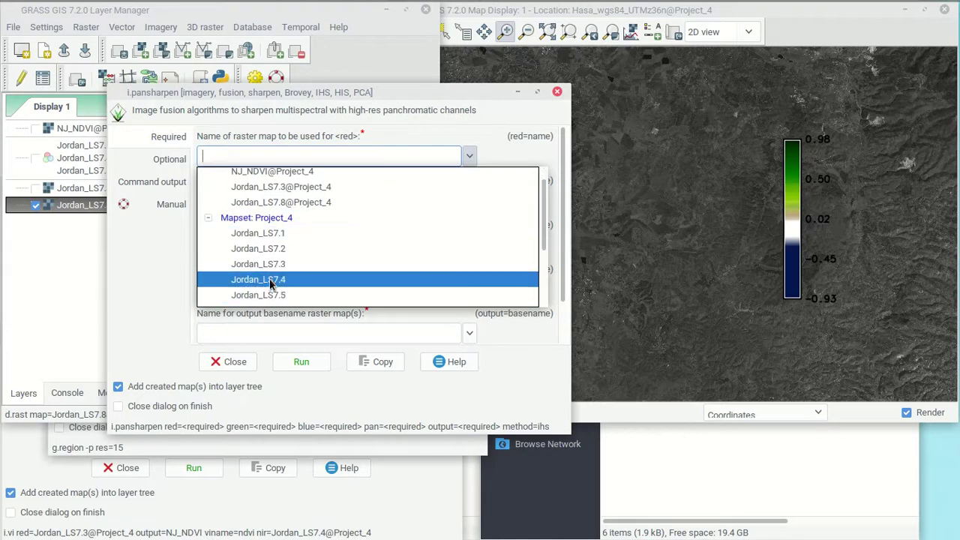
left_click(271, 264)
left_click(469, 201)
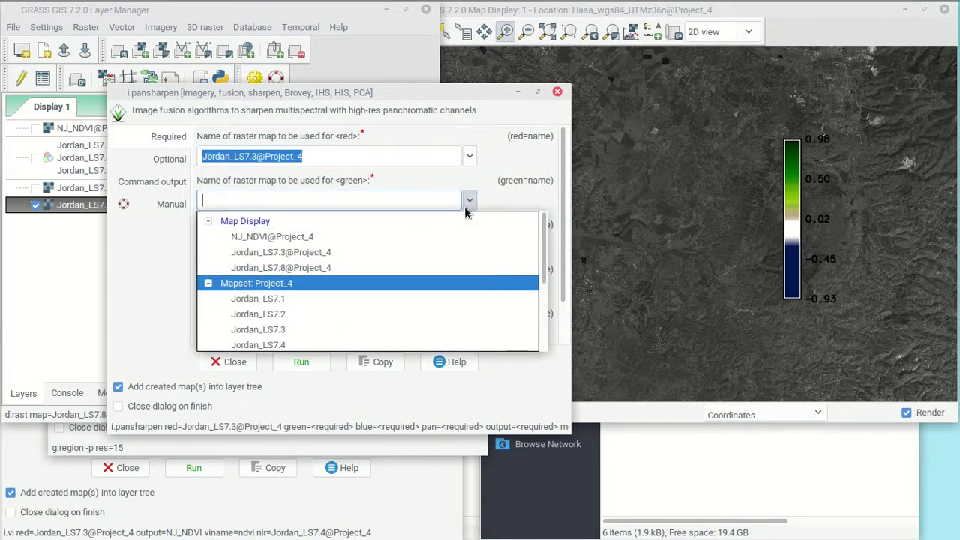
left_click(275, 313)
left_click(470, 245)
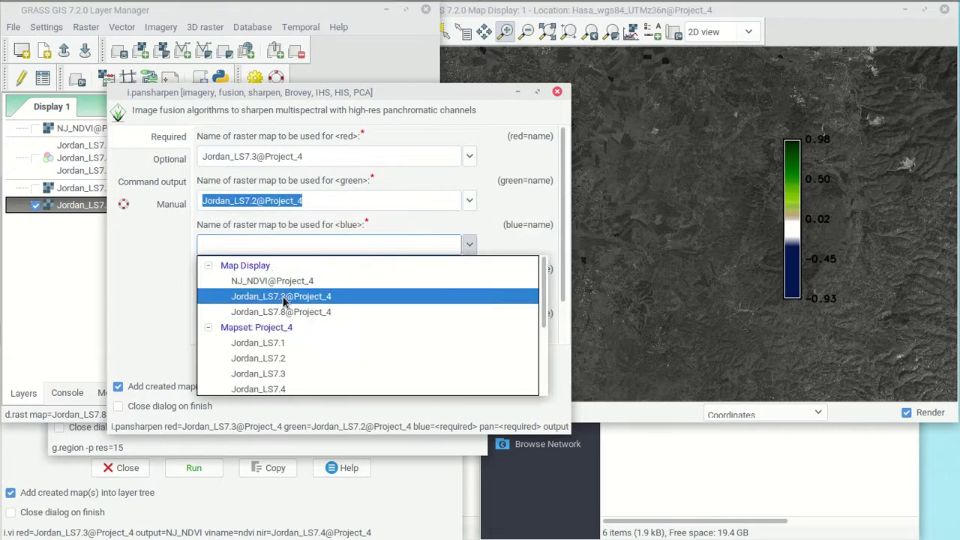
left_click(293, 344)
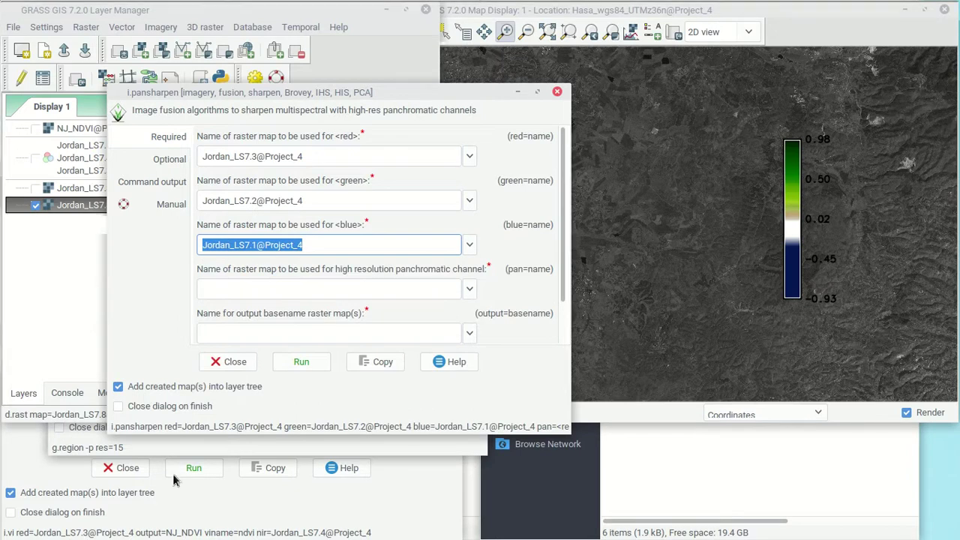
- Use Jordan_LS7.8 as the high-resolution panchromatic channel and name the output basename psharp
left_click(469, 289)
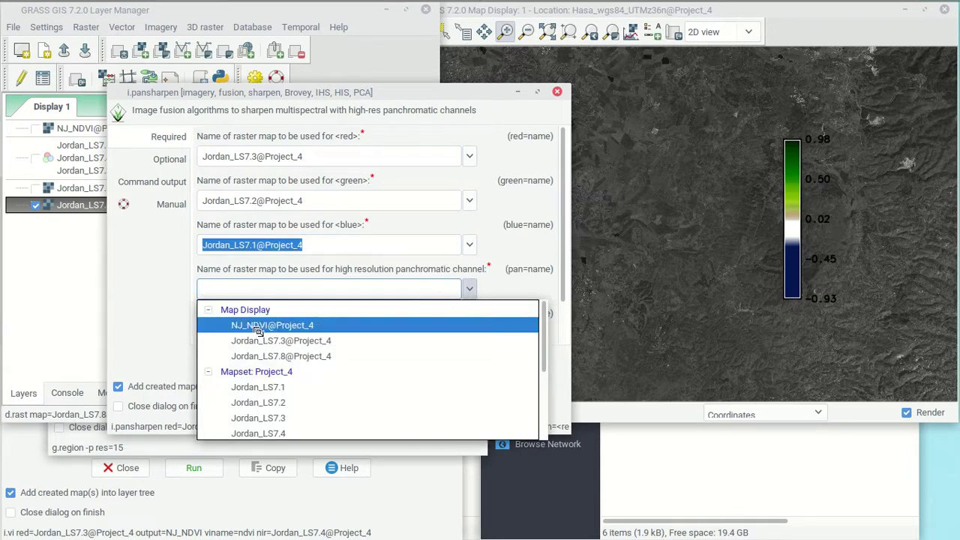
scroll(299, 380, "down", 2)
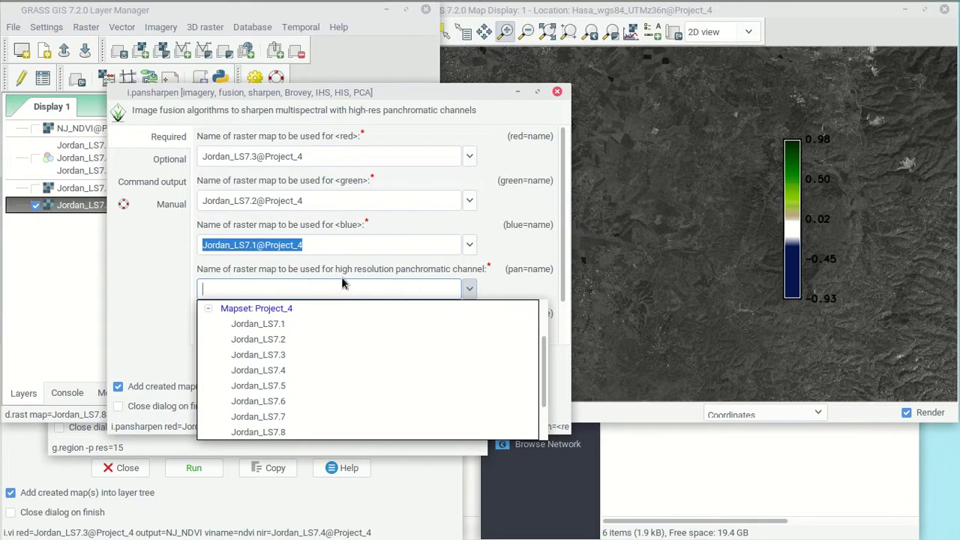
scroll(317, 372, "down", 2)
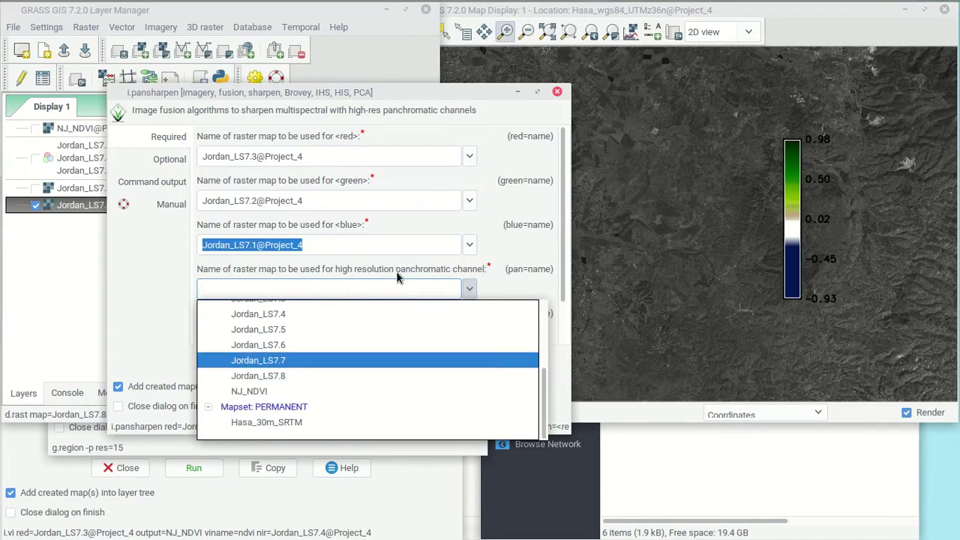
left_click(288, 377)
left_click(356, 335)
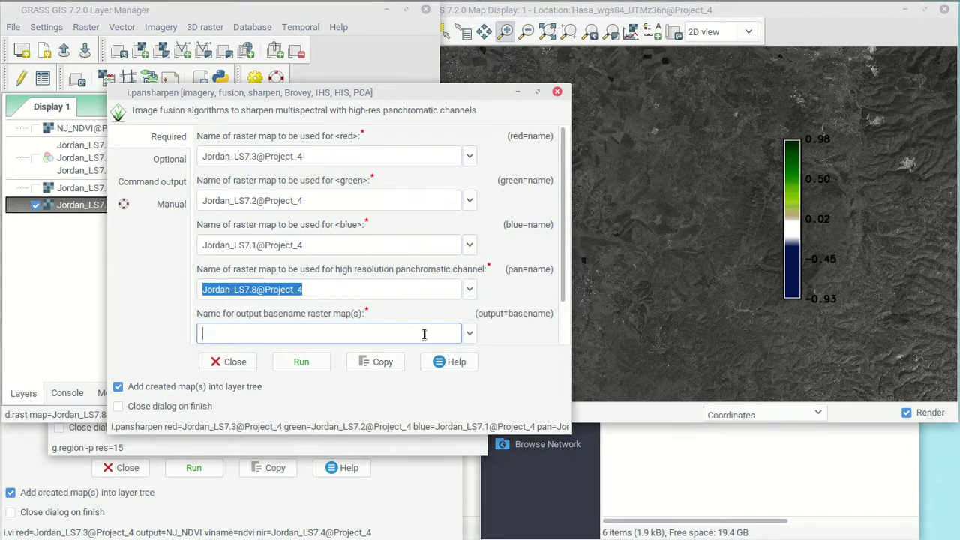
type("pahs")
- Review the sharpening methods and optional flags, run the pan sharpening with the ihs method, and move its window off the map
scroll(552, 295, "down", 2)
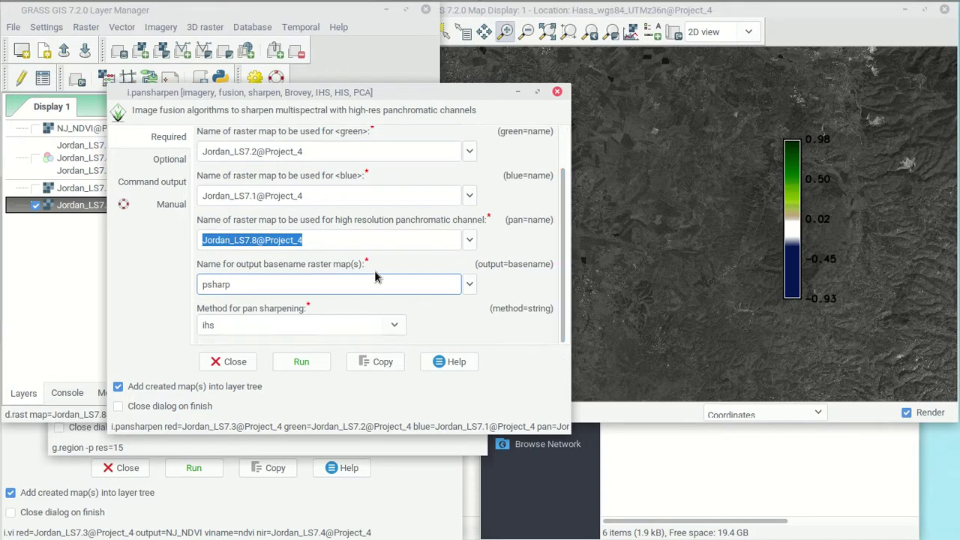
left_click(395, 327)
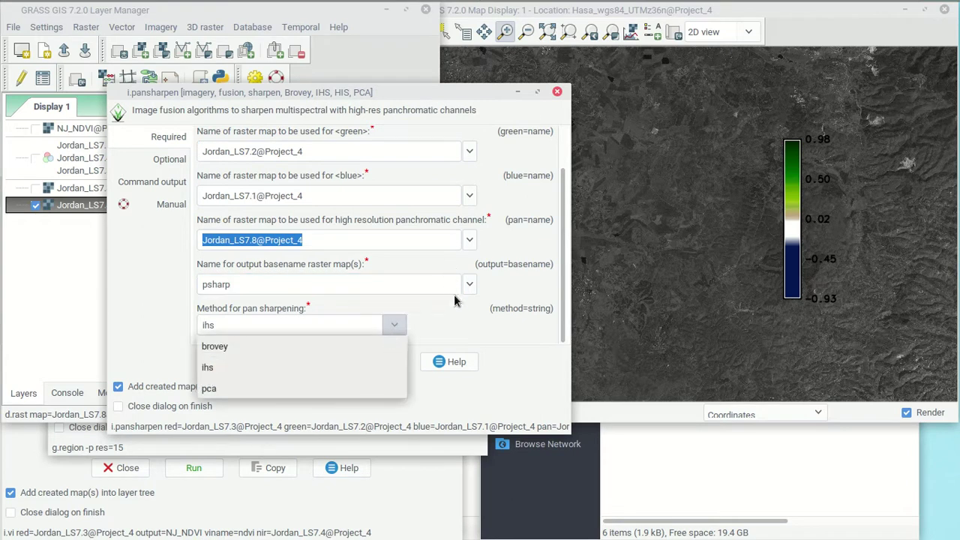
left_click(446, 317)
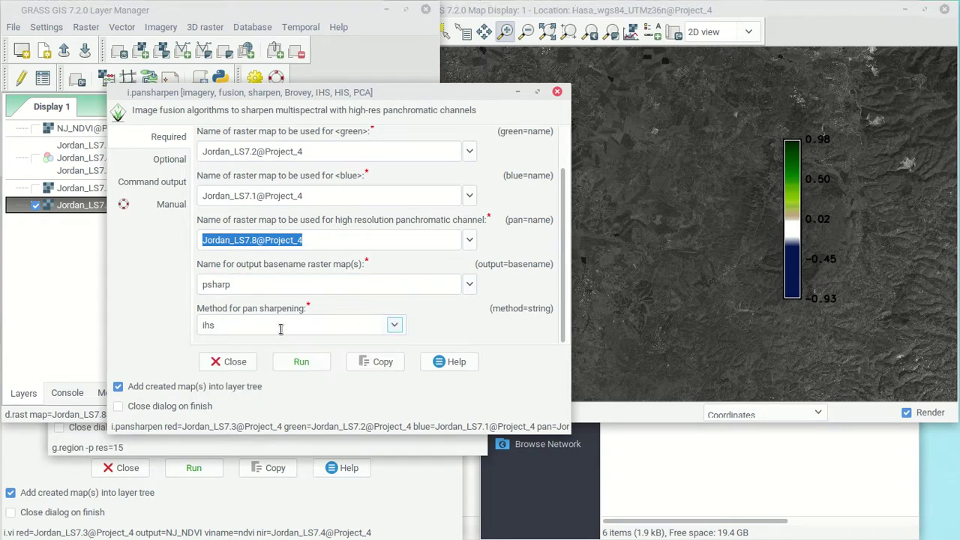
left_click(161, 159)
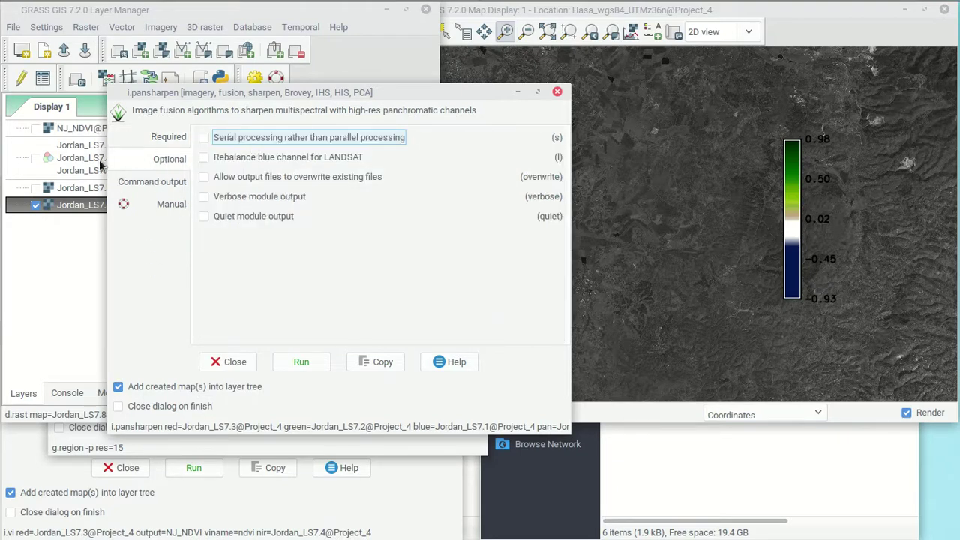
left_click(147, 138)
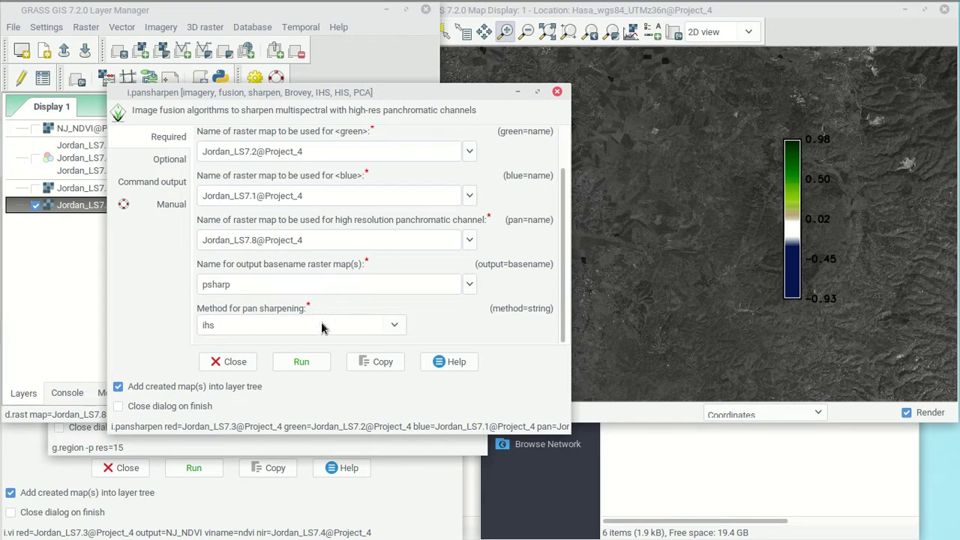
left_click(300, 363)
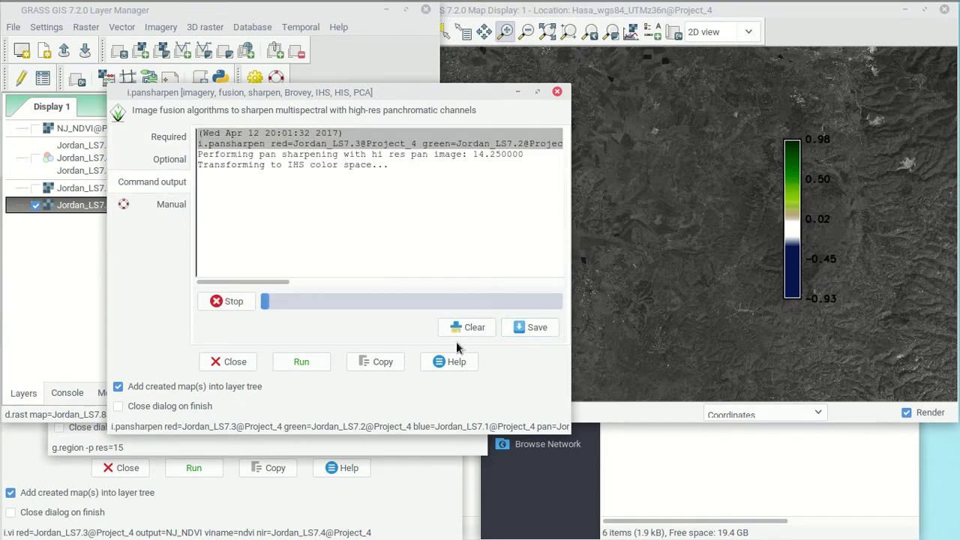
left_click_drag(410, 102, 302, 108)
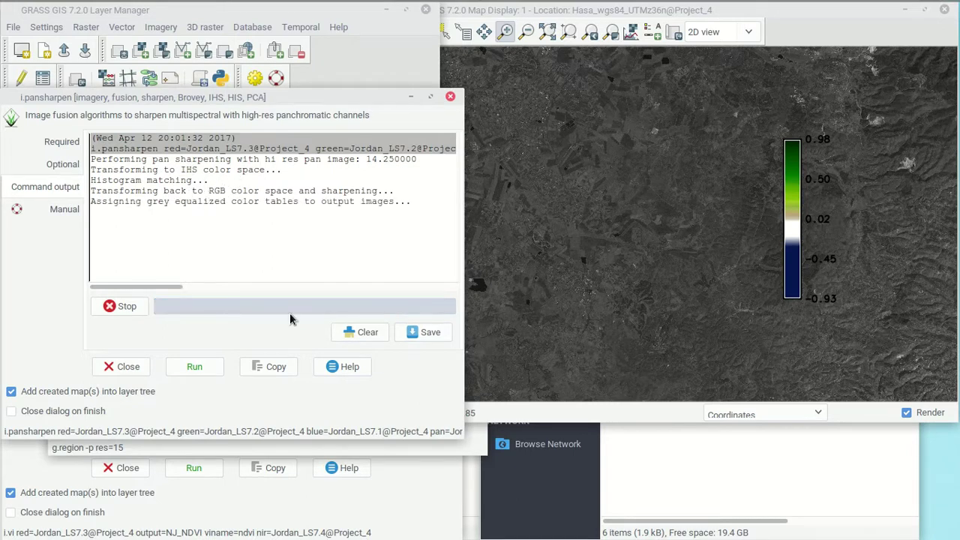
- Display the RGB composite layer of Jordan_LS7.5, Jordan_LS7.4 and Jordan_LS7.3 in the map again
left_click(810, 38)
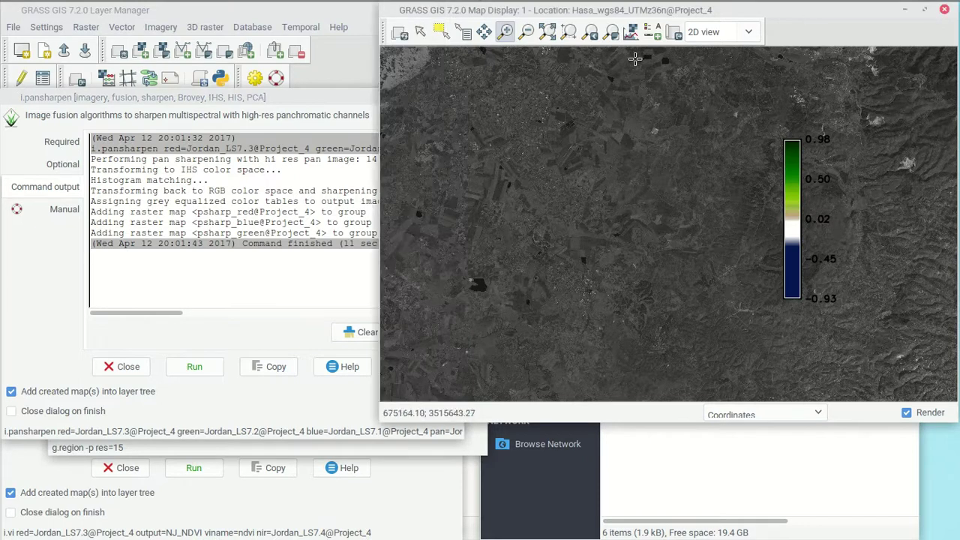
left_click(315, 19)
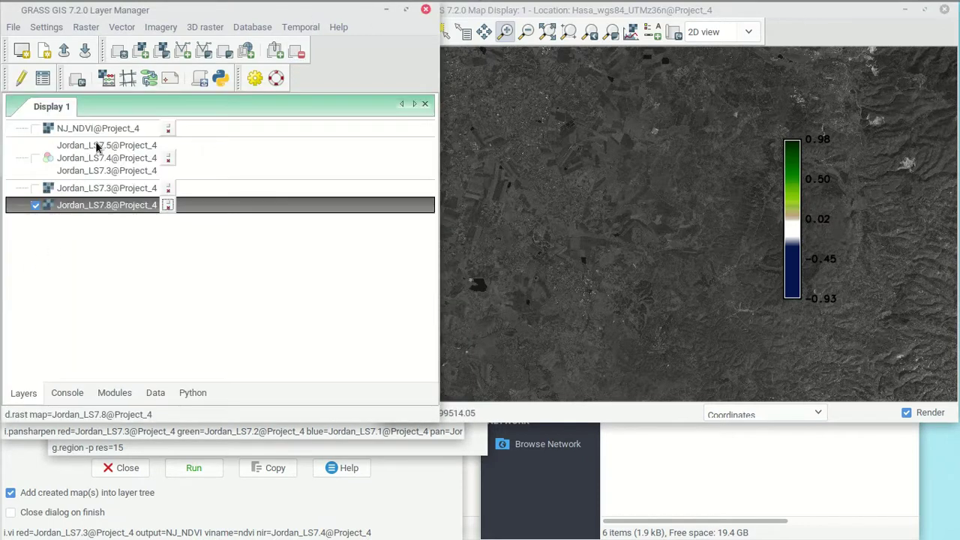
left_click(86, 164)
left_click(35, 158)
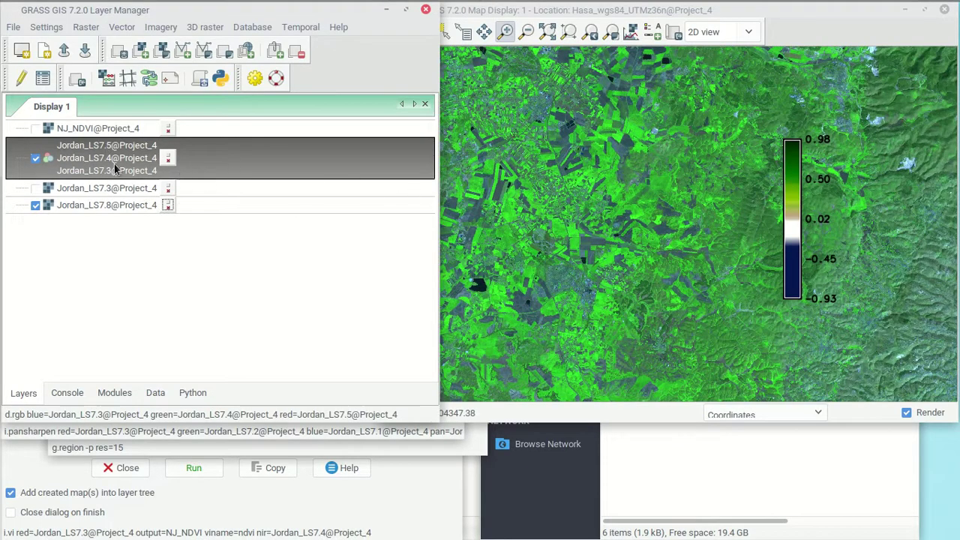
mouse_move(522, 4)
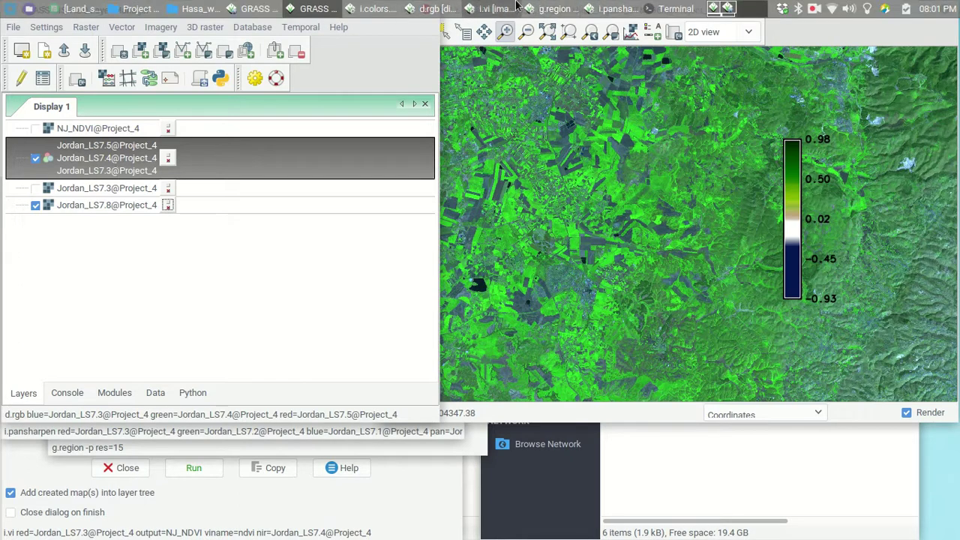
- Change the d.rgb layer to psharp_red as red, psharp_green as green and psharp_blue as blue, and apply it to the map
left_click(448, 8)
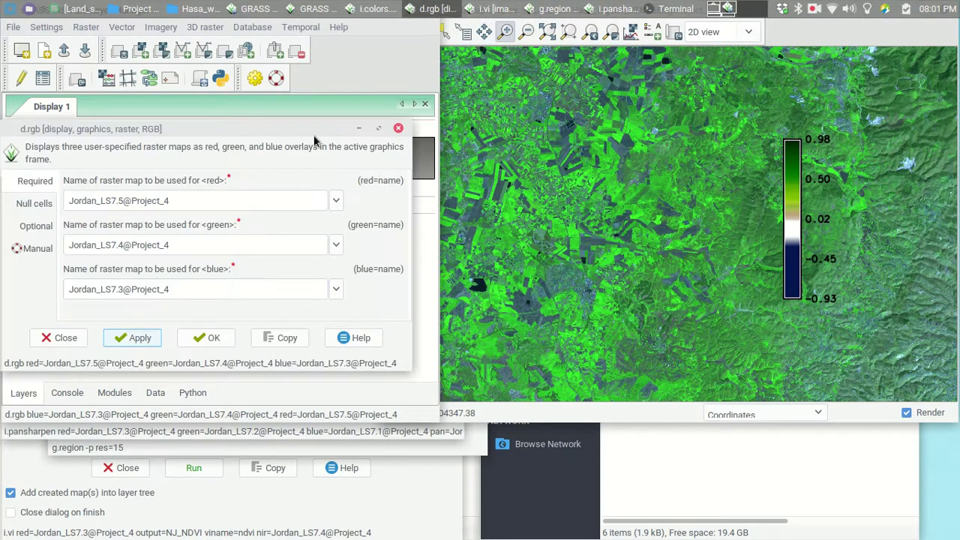
left_click(334, 201)
scroll(202, 246, "down", 4)
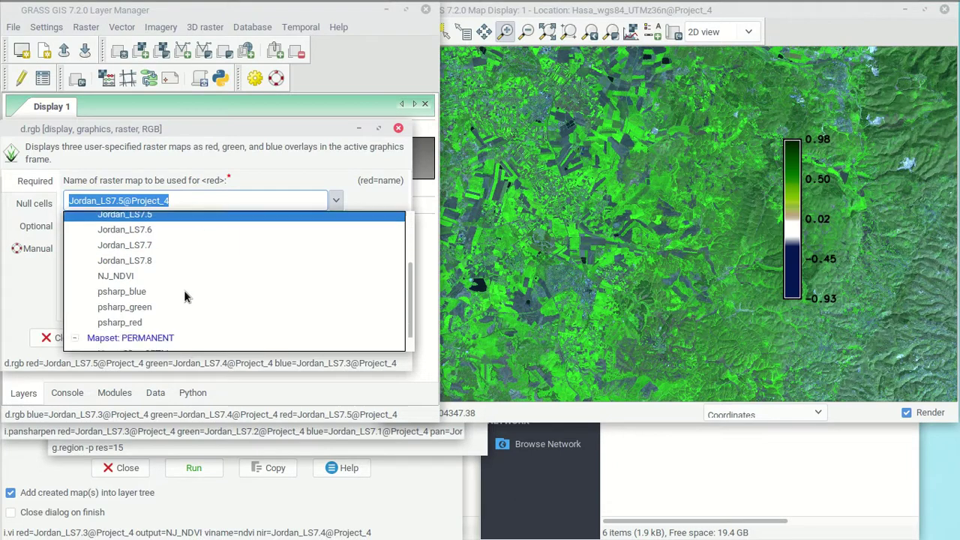
left_click(125, 301)
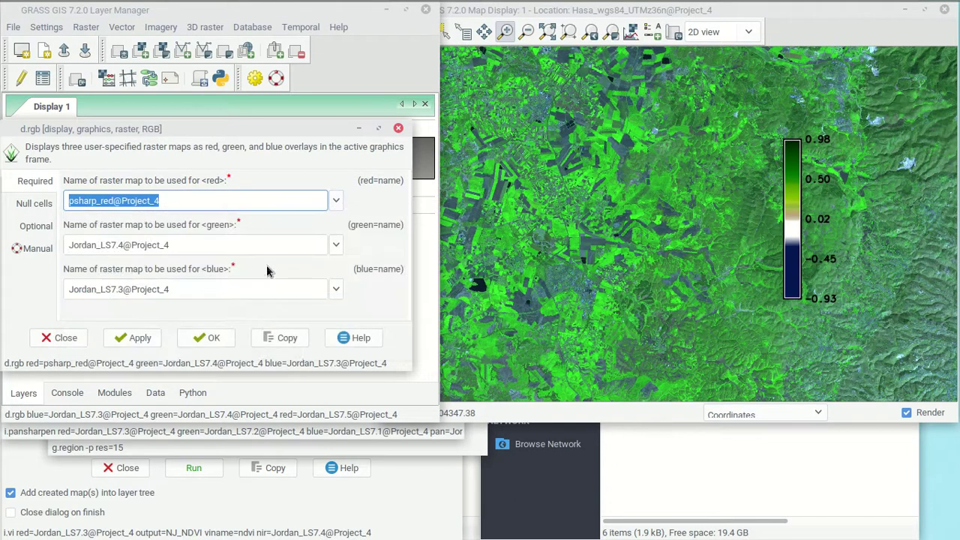
left_click(335, 244)
scroll(150, 360, "down", 3)
left_click(150, 347)
left_click(336, 289)
scroll(187, 330, "down", 4)
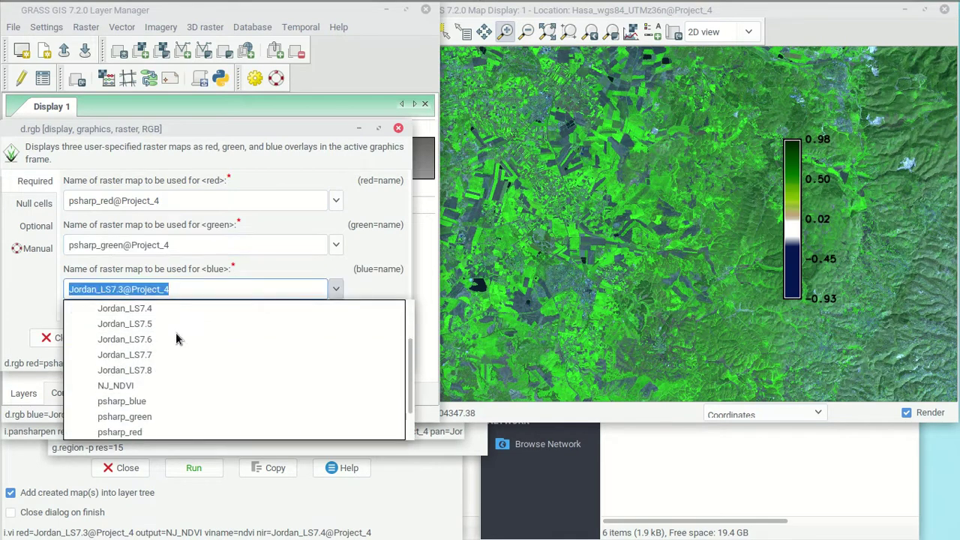
left_click(163, 360)
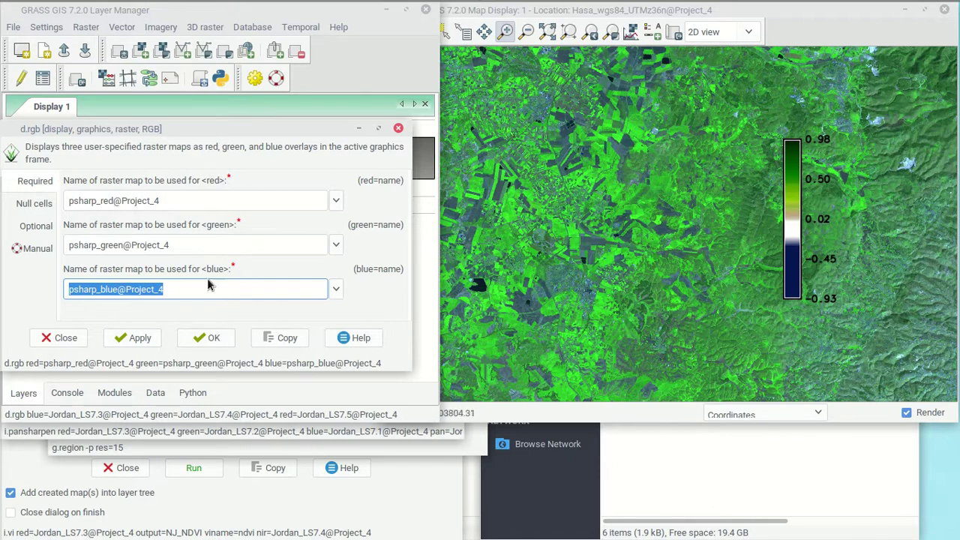
left_click(143, 338)
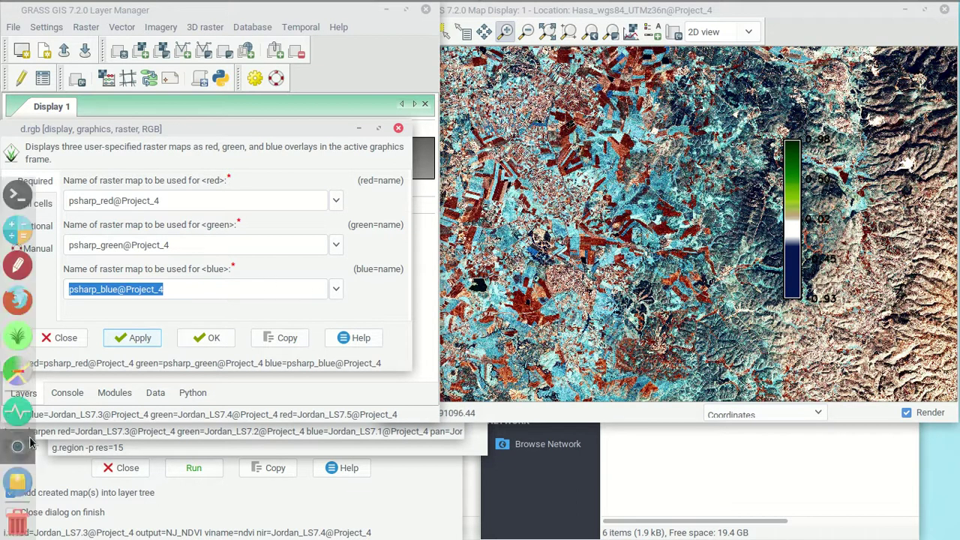
- Bring back the i.colors.enhance window and choose psharp_red as its red channel
mouse_move(540, 8)
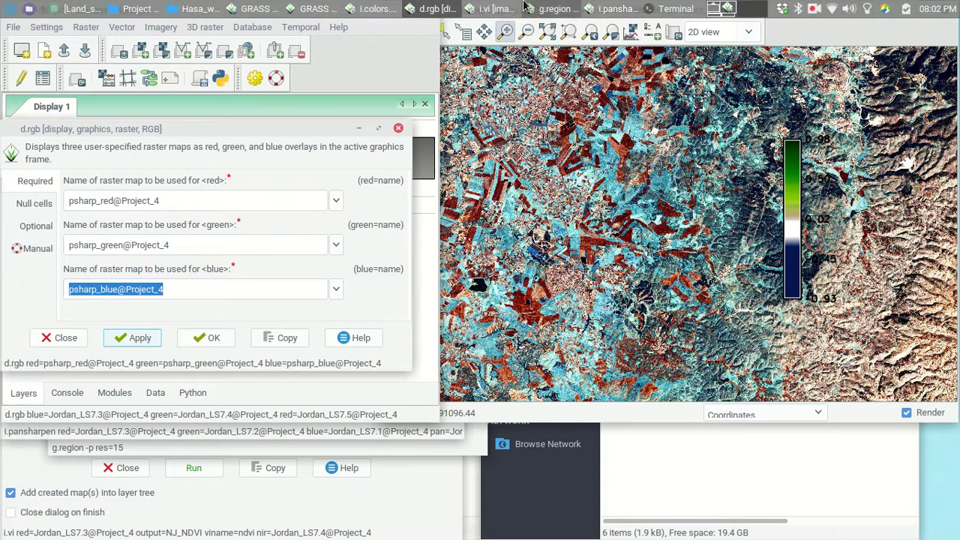
left_click(371, 8)
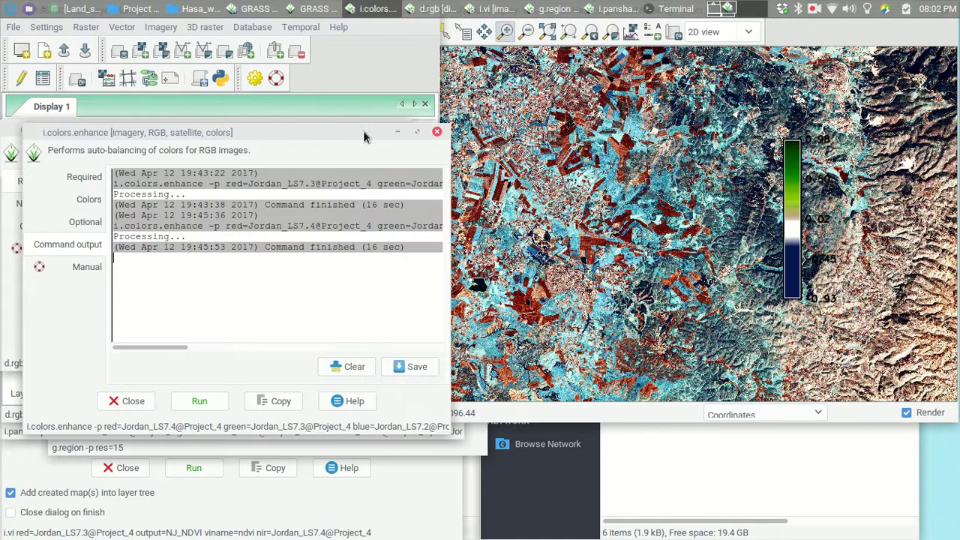
left_click_drag(261, 135, 269, 192)
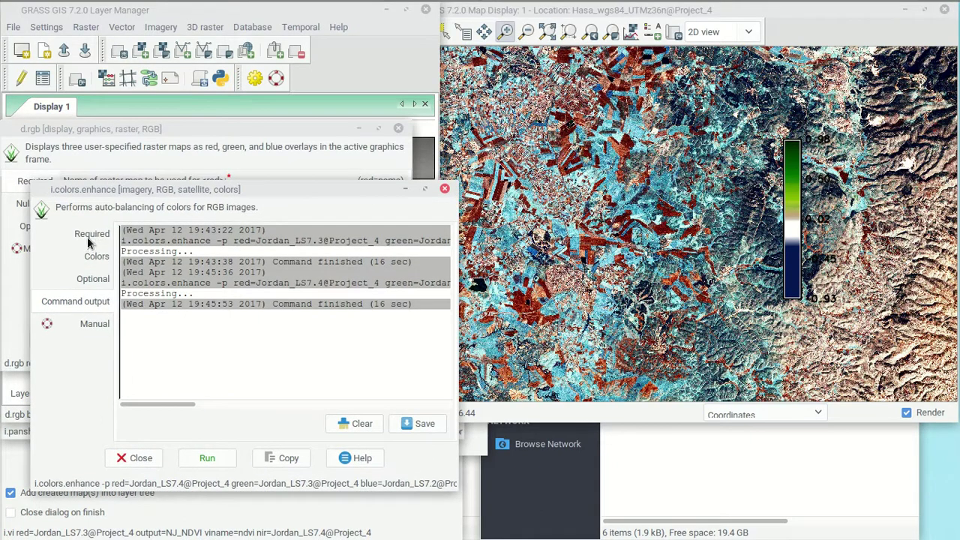
left_click(90, 236)
left_click(393, 253)
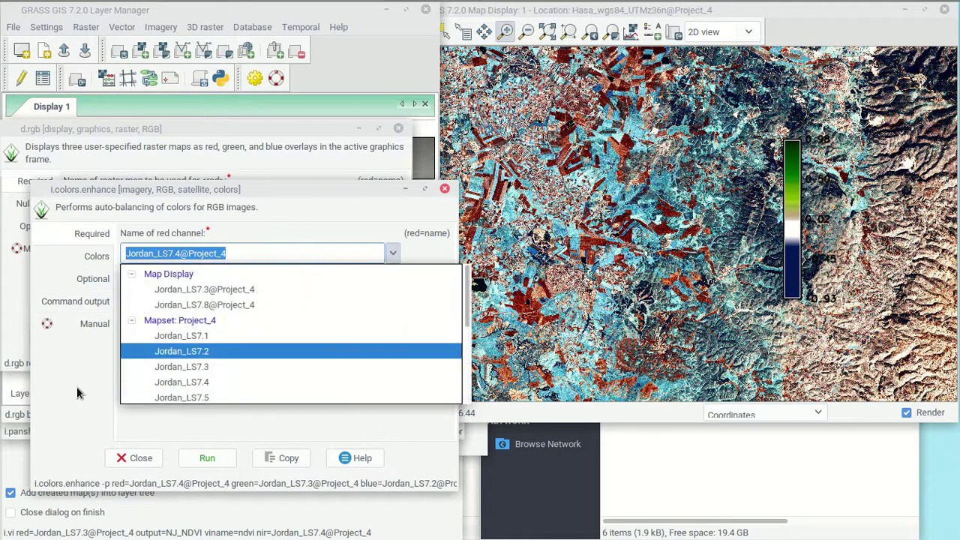
scroll(193, 341, "down", 2)
scroll(192, 349, "down", 2)
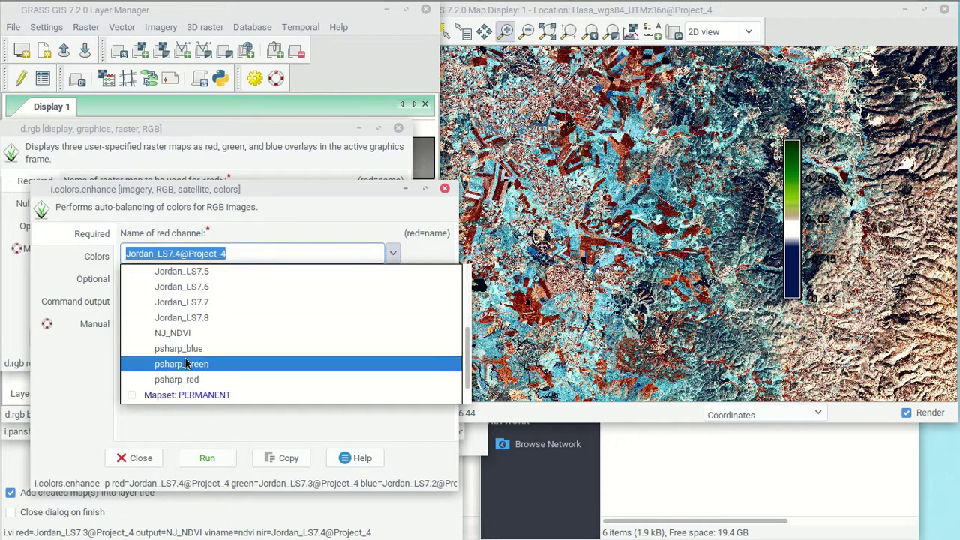
left_click(193, 380)
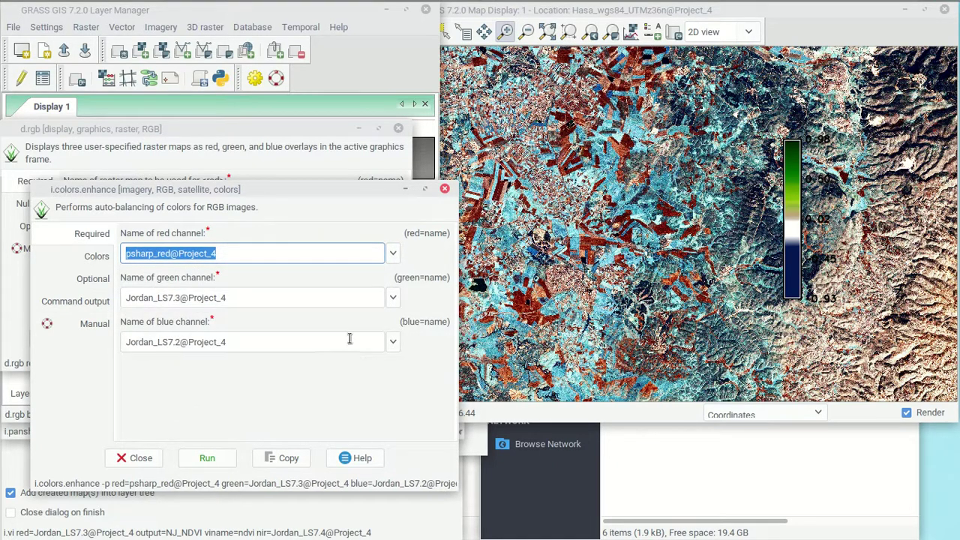
- Use psharp_green and psharp_blue as the green and blue channels, run the color balancing, and inspect the redrawn composite in the map
left_click(392, 298)
scroll(280, 386, "down", 4)
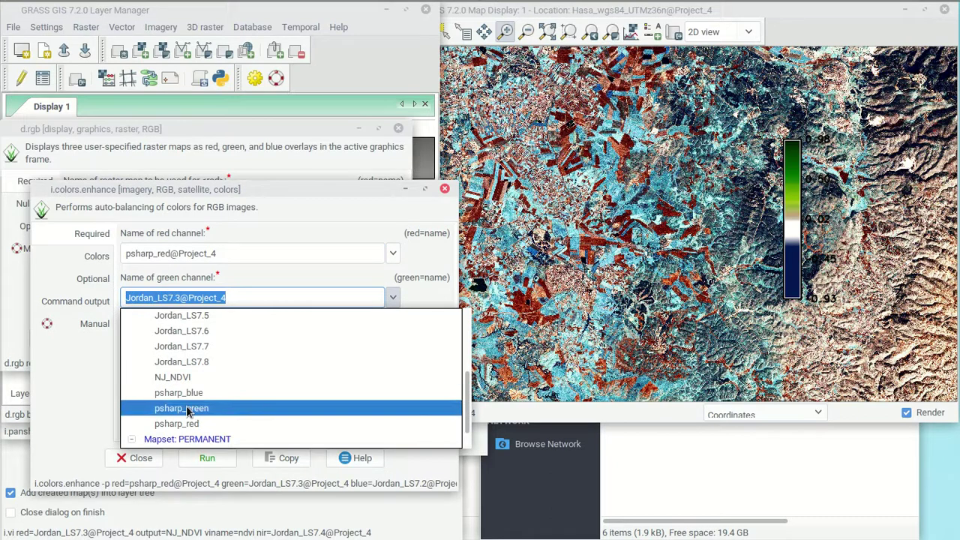
left_click(194, 408)
left_click(392, 341)
scroll(188, 442, "down", 3)
left_click(191, 457)
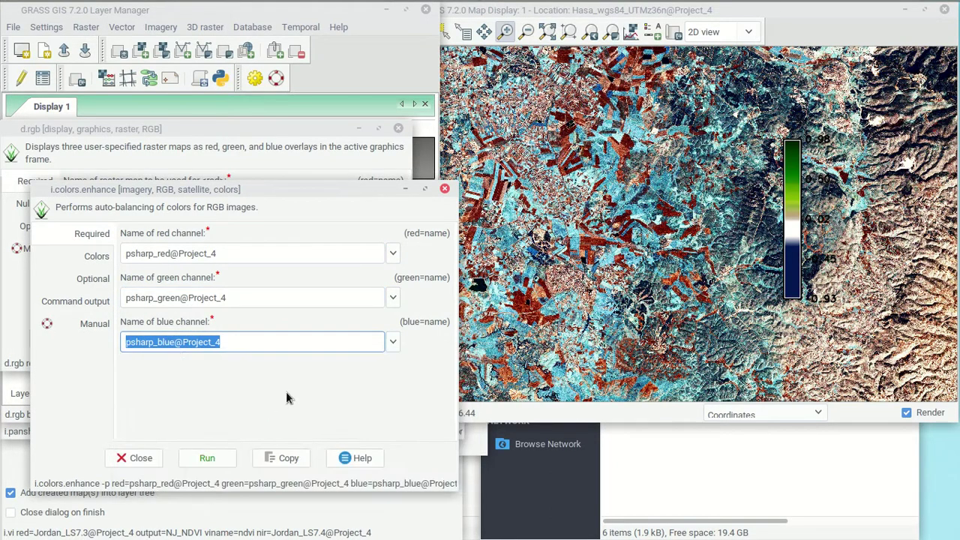
left_click(209, 457)
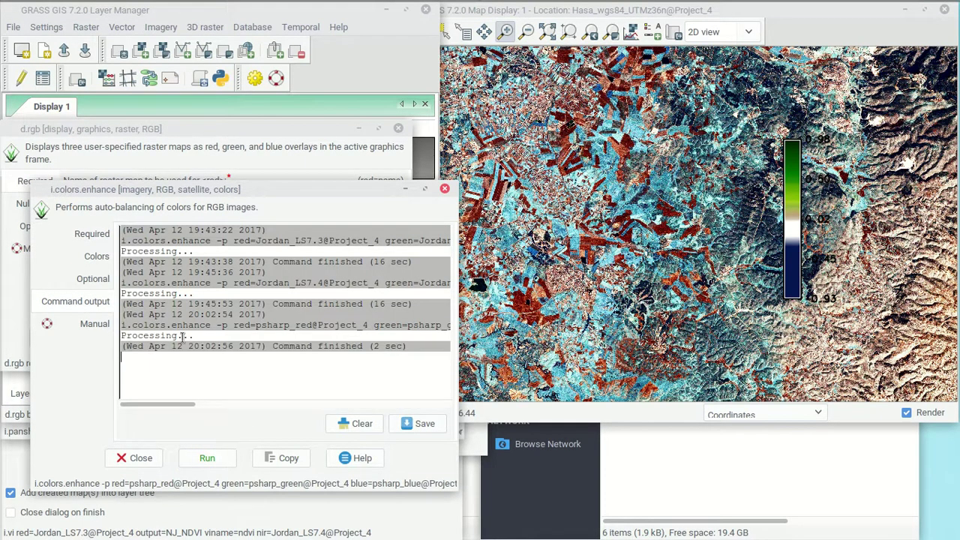
left_click(591, 10)
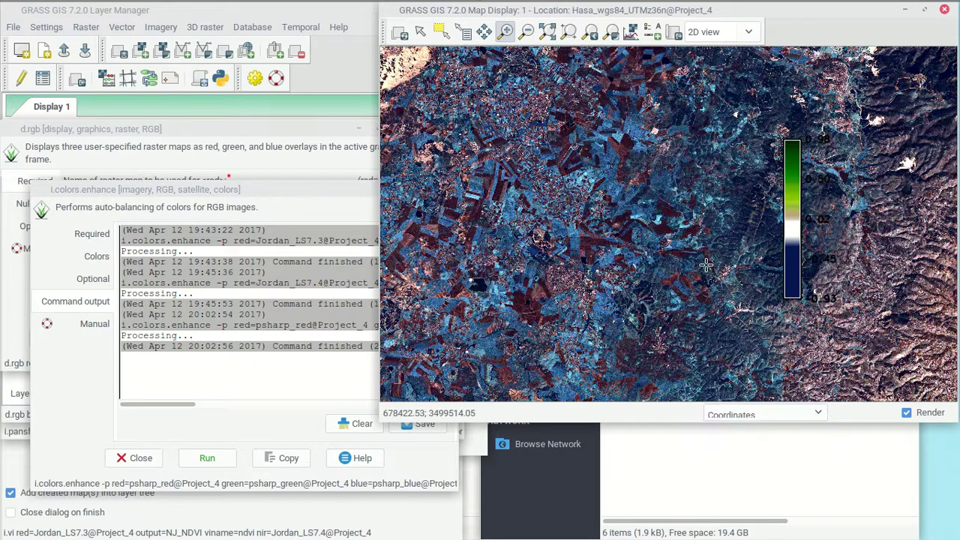
scroll(705, 264, "down", 1)
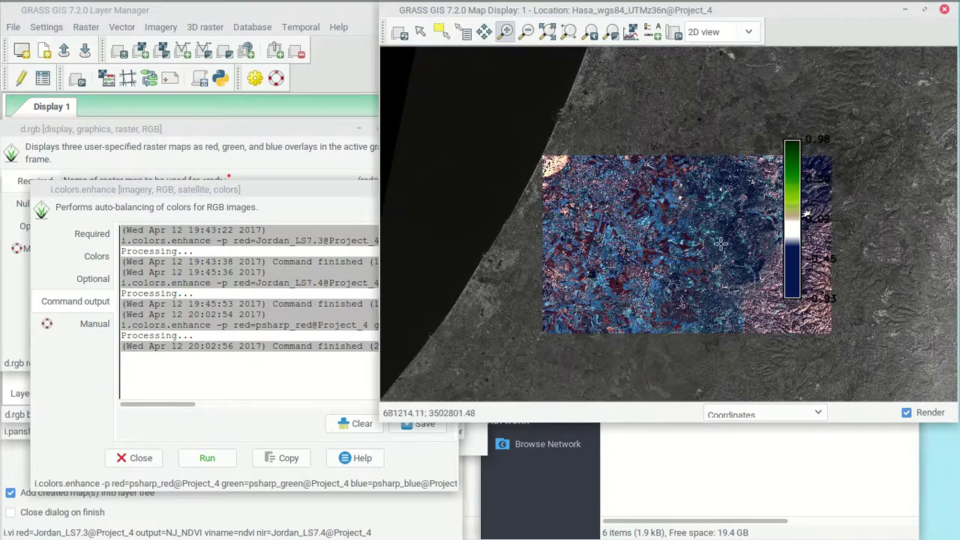
scroll(718, 240, "up", 1)
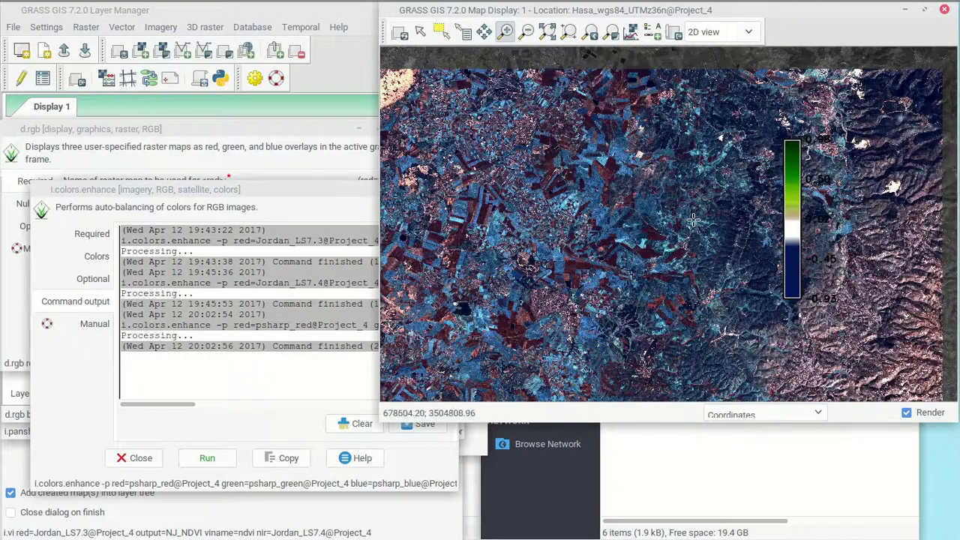
scroll(541, 233, "down", 1)
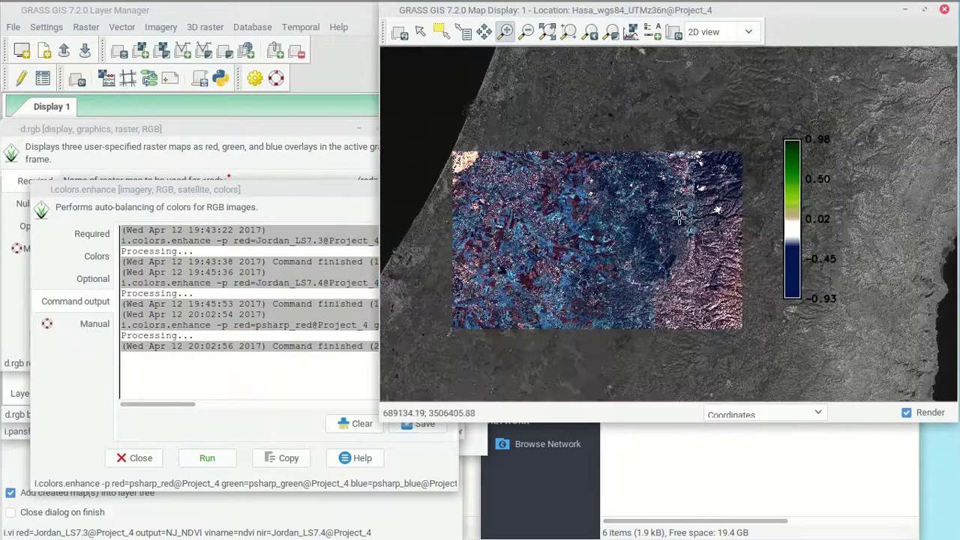
- Rerun the color balancing with colors extended to the full data range instead of preserving relative colors, and redraw the map
left_click(96, 257)
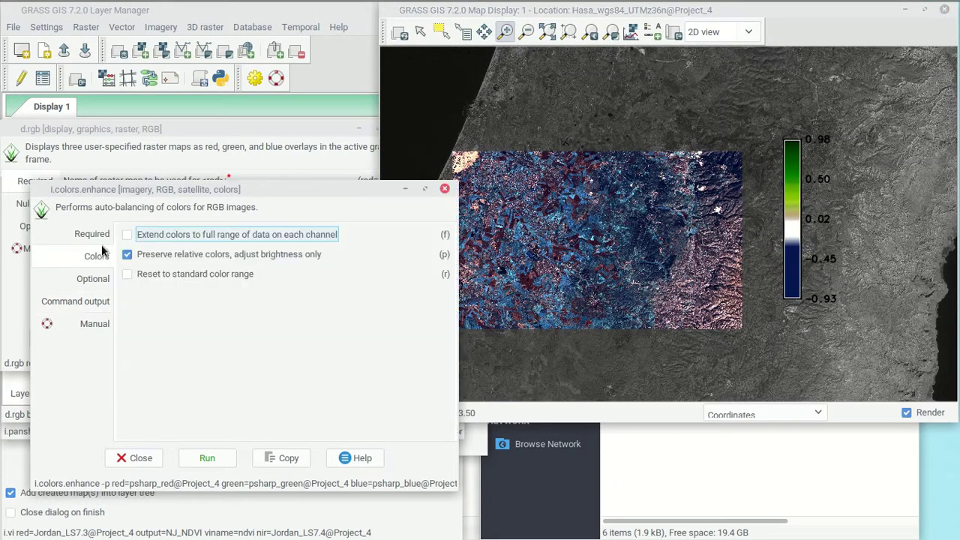
key("space")
left_click(208, 457)
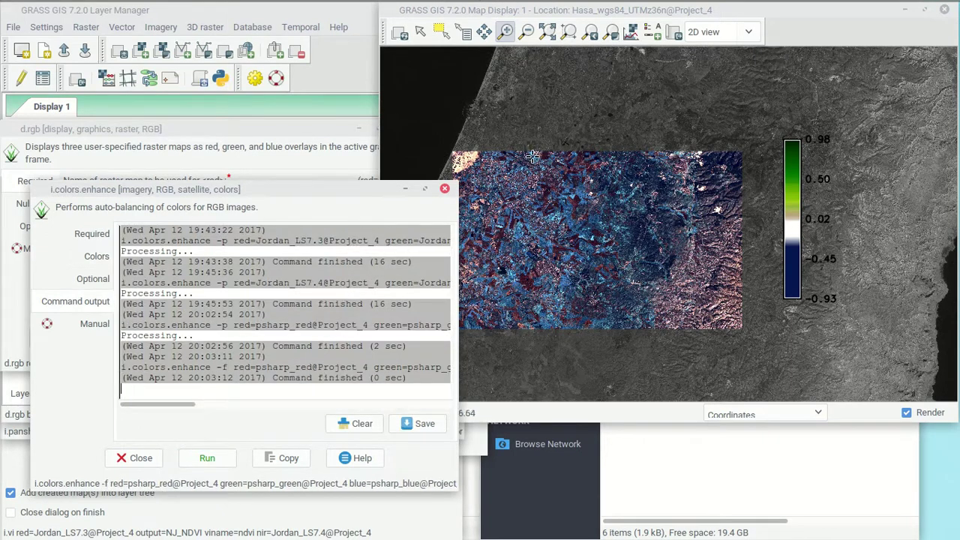
left_click(399, 33)
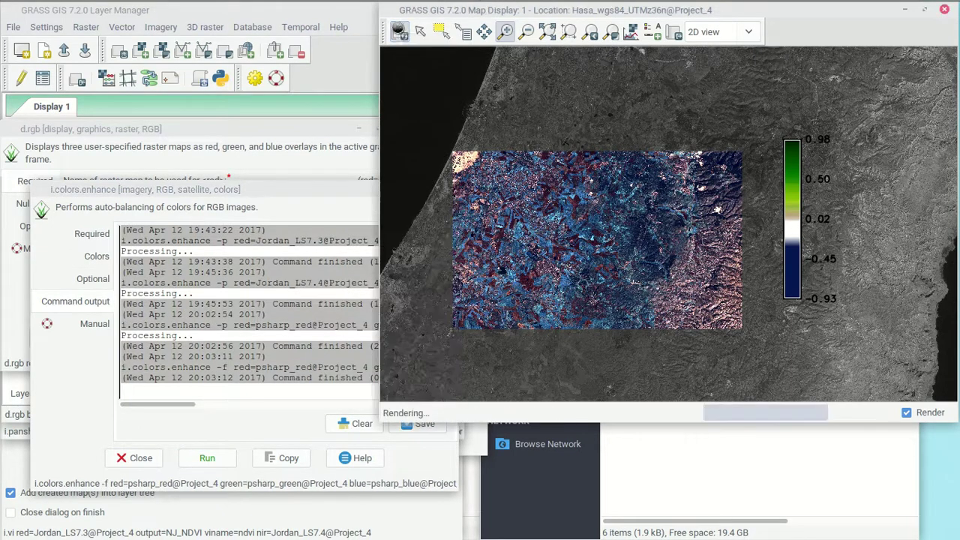
- Rerun the color balancing with both full-range extension and preservation of relative colors enabled, and redraw the map
left_click(90, 258)
left_click(154, 258)
left_click(207, 457)
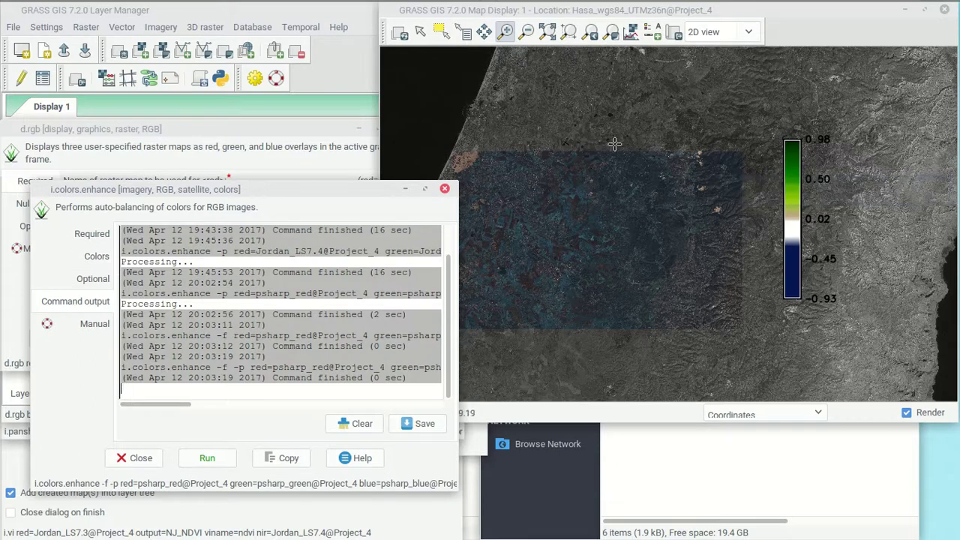
left_click(400, 32)
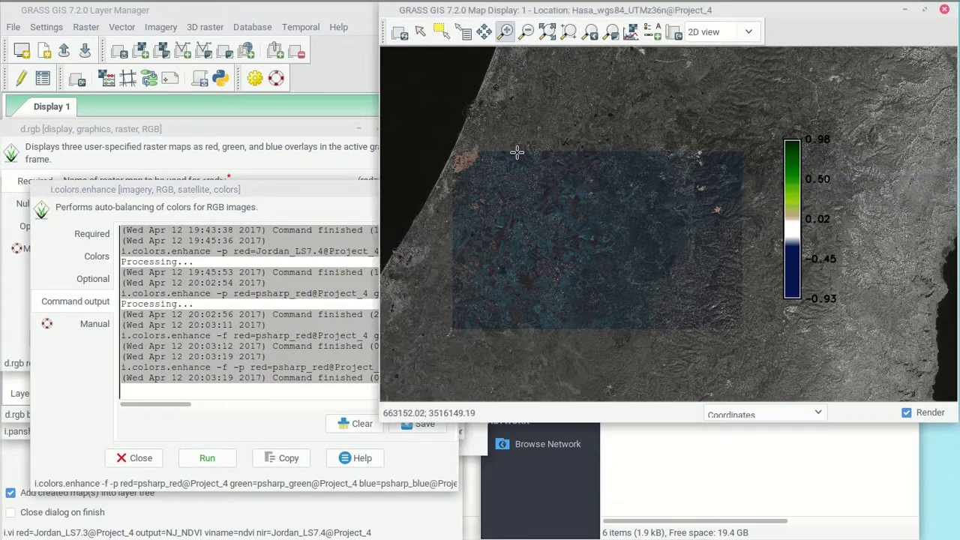
- Open the r.colors color table tool and choose psharp_red as the raster map
left_click(208, 122)
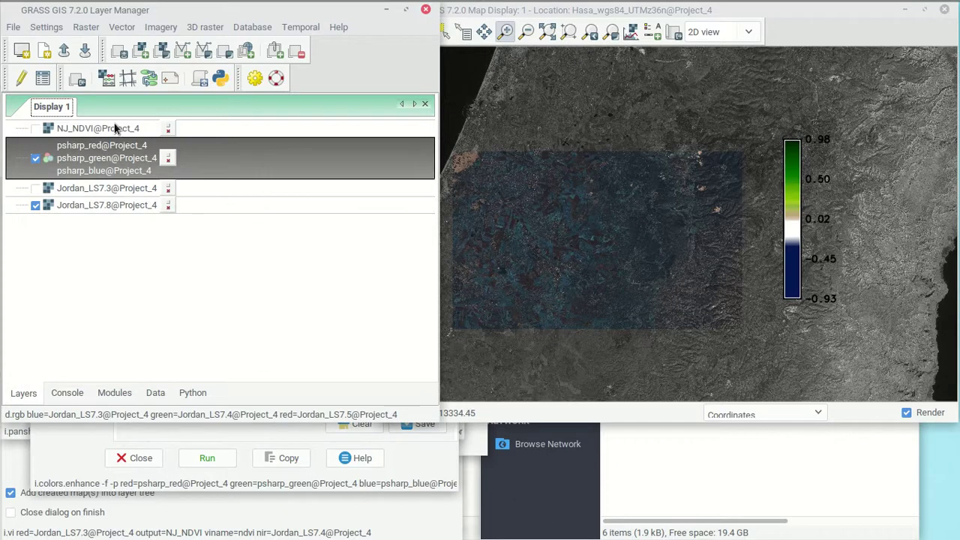
left_click(85, 28)
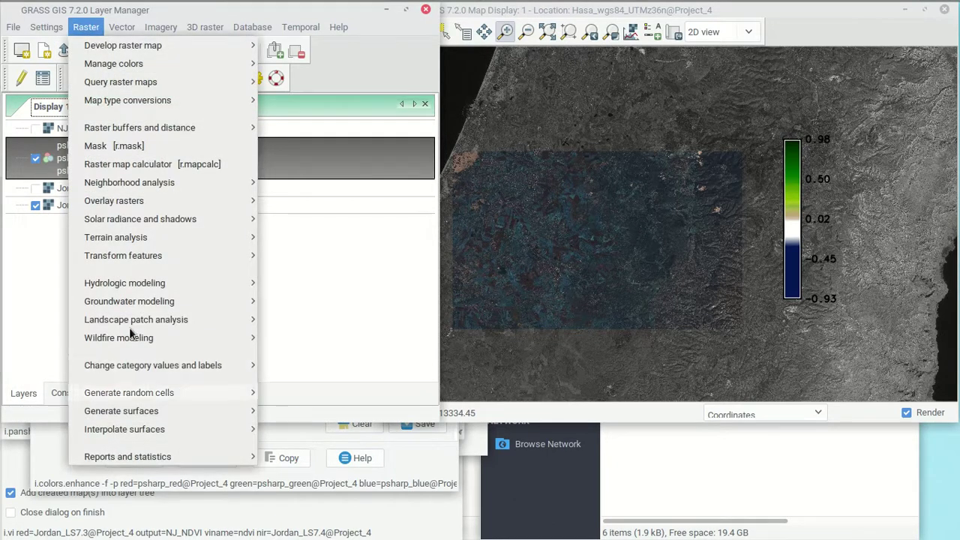
mouse_move(136, 51)
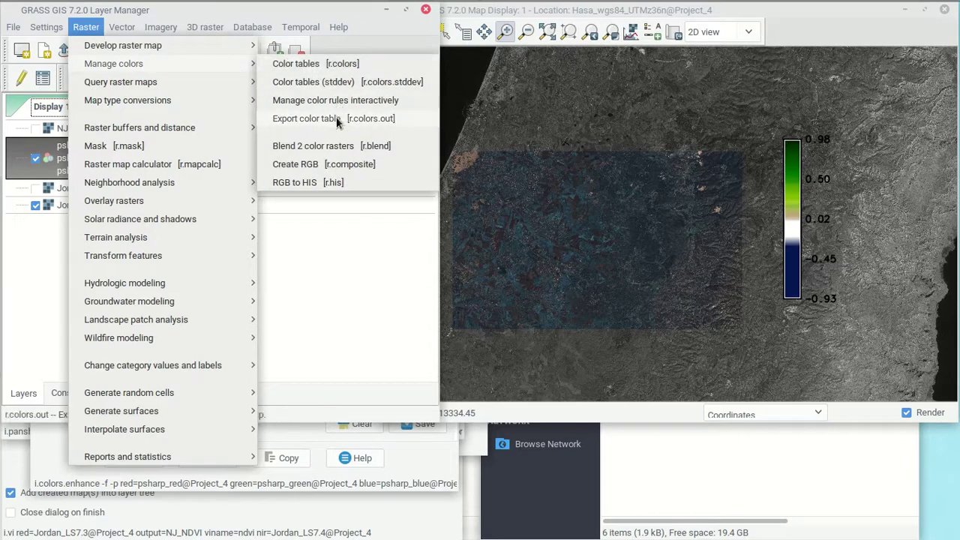
left_click(330, 66)
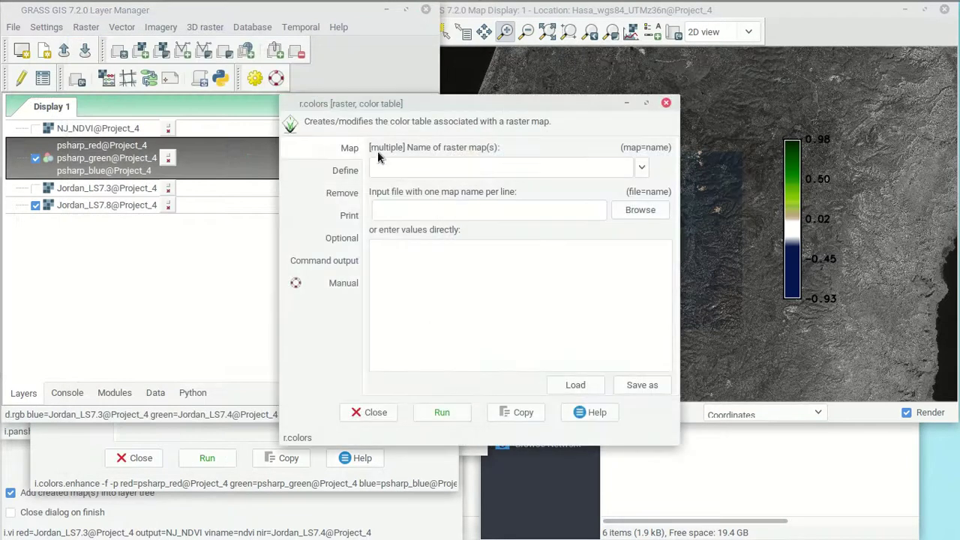
left_click_drag(408, 109, 269, 101)
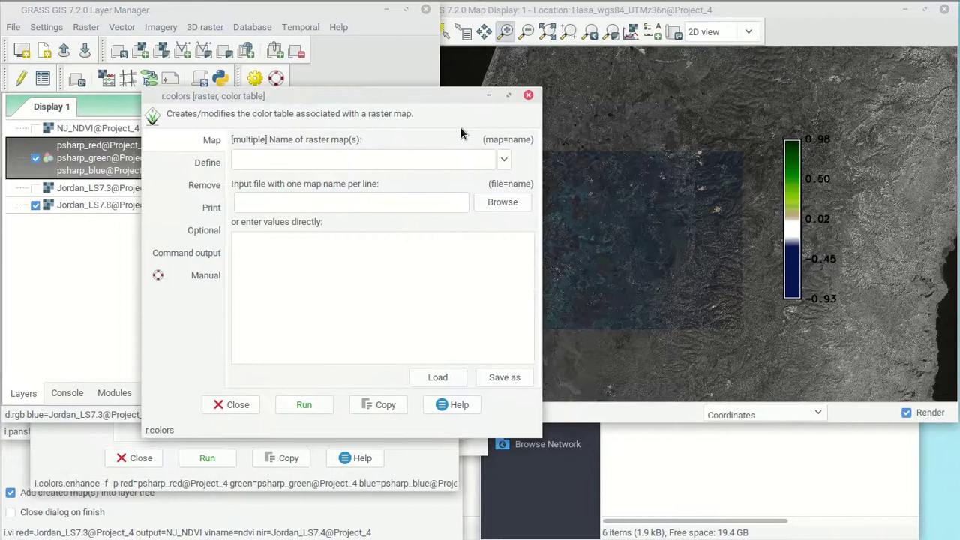
left_click(502, 159)
scroll(323, 274, "down", 5)
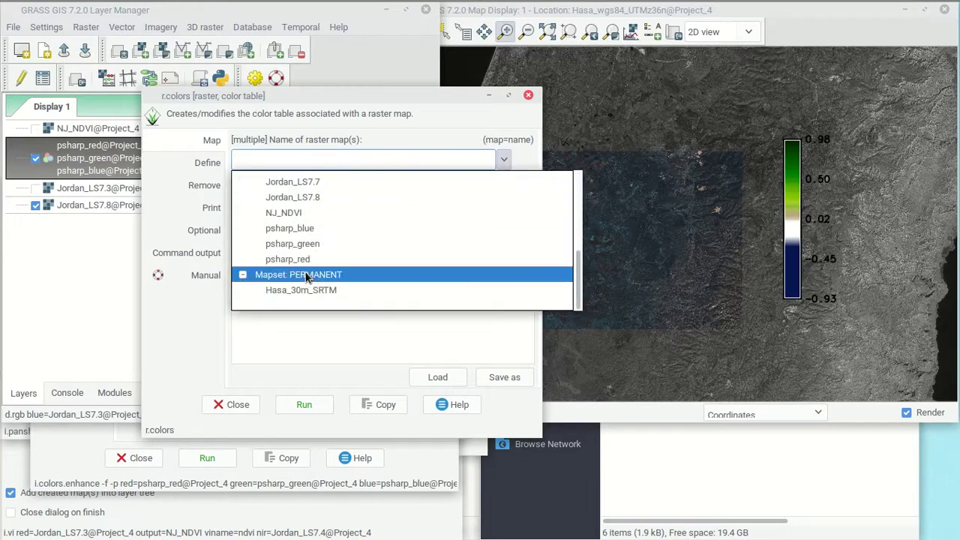
left_click(300, 258)
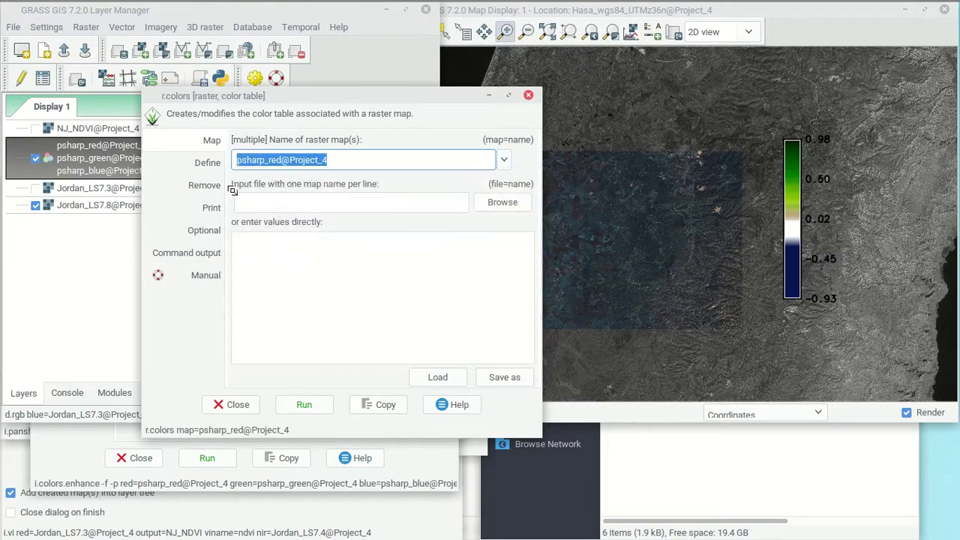
- Choose the grey.eq color table for psharp_red and run r.colors
left_click(215, 163)
left_click(433, 254)
scroll(375, 330, "down", 8)
scroll(362, 338, "down", 4)
scroll(344, 352, "up", 9)
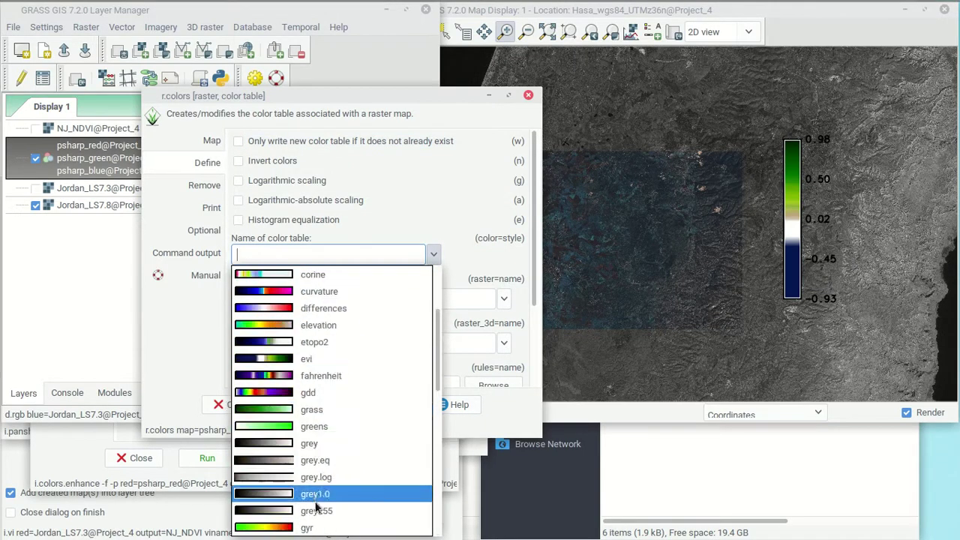
left_click(328, 460)
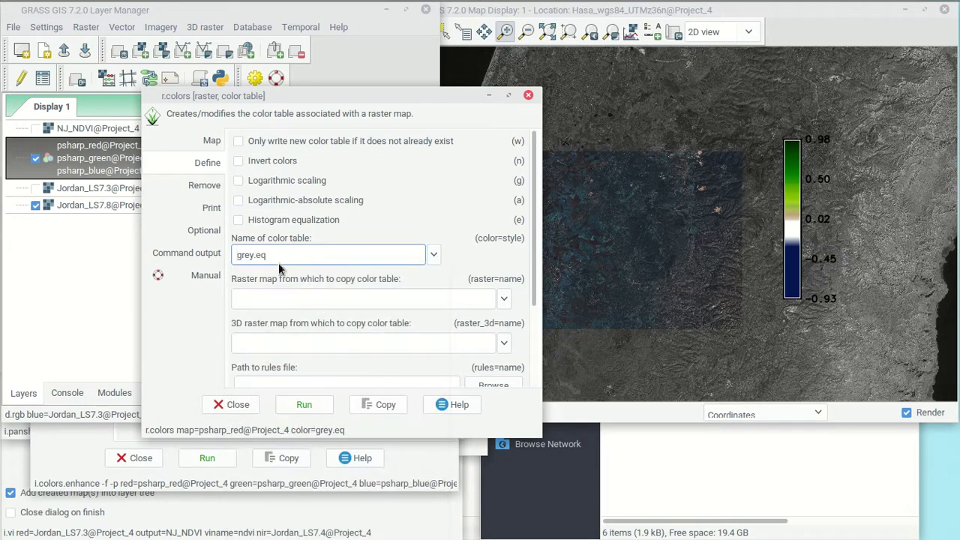
left_click(303, 404)
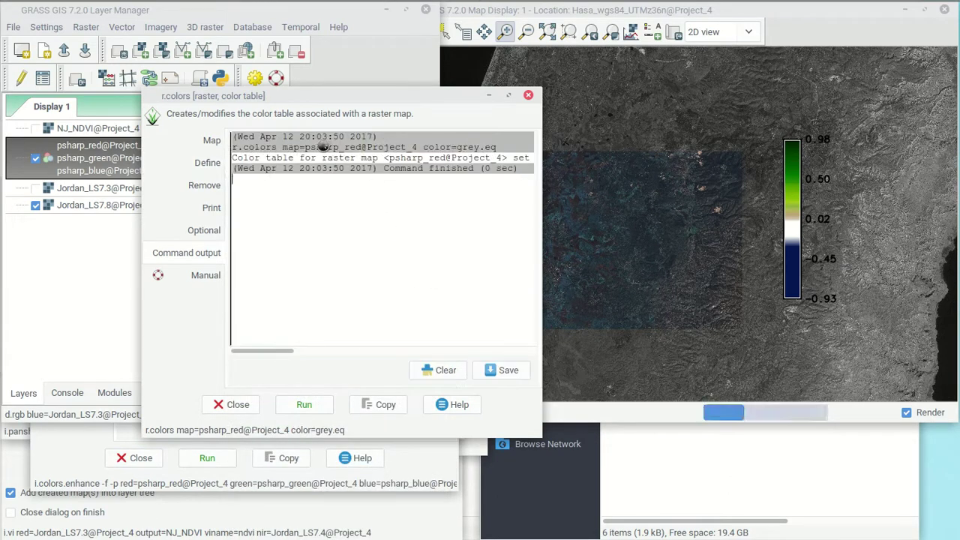
- Add psharp_green to the raster maps in r.colors and run it with the grey.eq color table
left_click(208, 145)
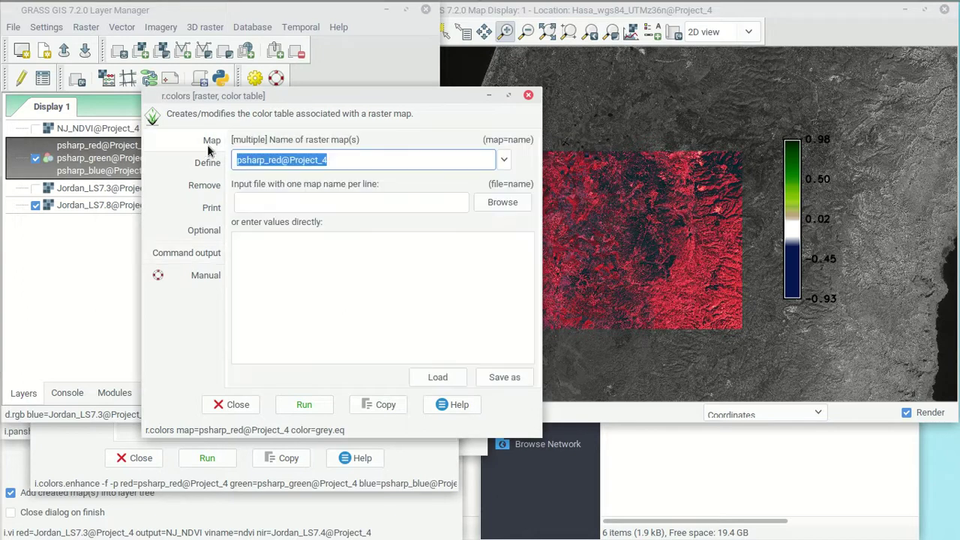
left_click(497, 162)
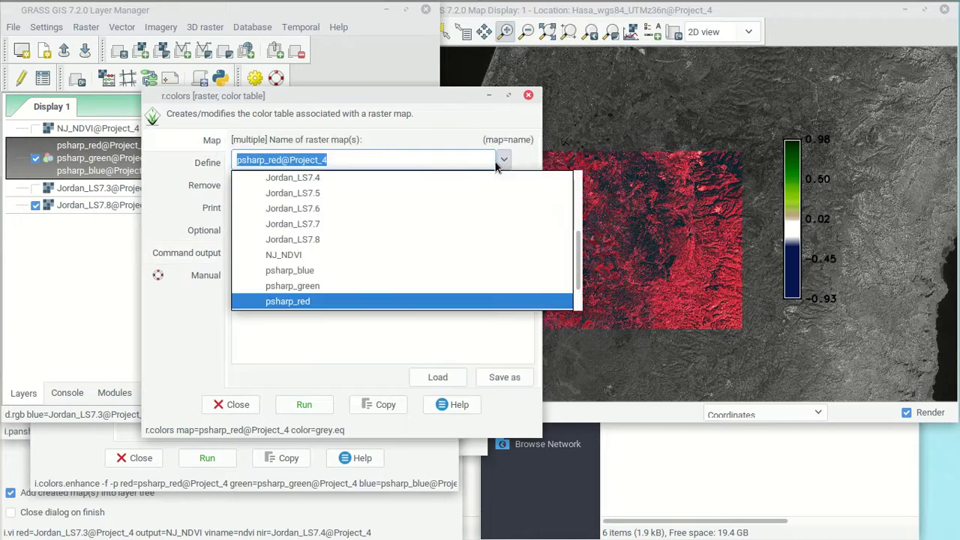
left_click(309, 287)
left_click(309, 404)
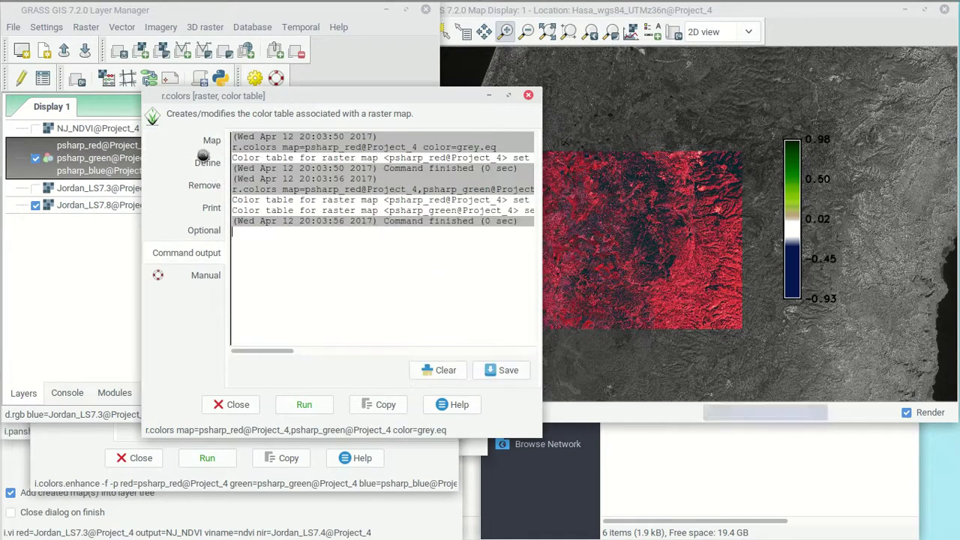
- Add psharp_blue to the r.colors map selection, run the grey.eq color table, and bring up the map display
left_click(204, 144)
left_click(504, 159)
left_click(343, 267)
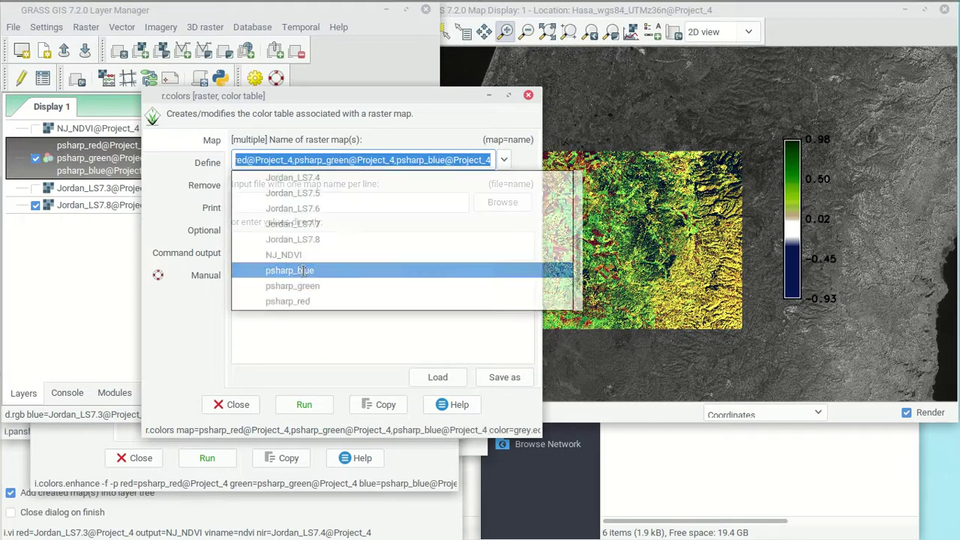
left_click(322, 403)
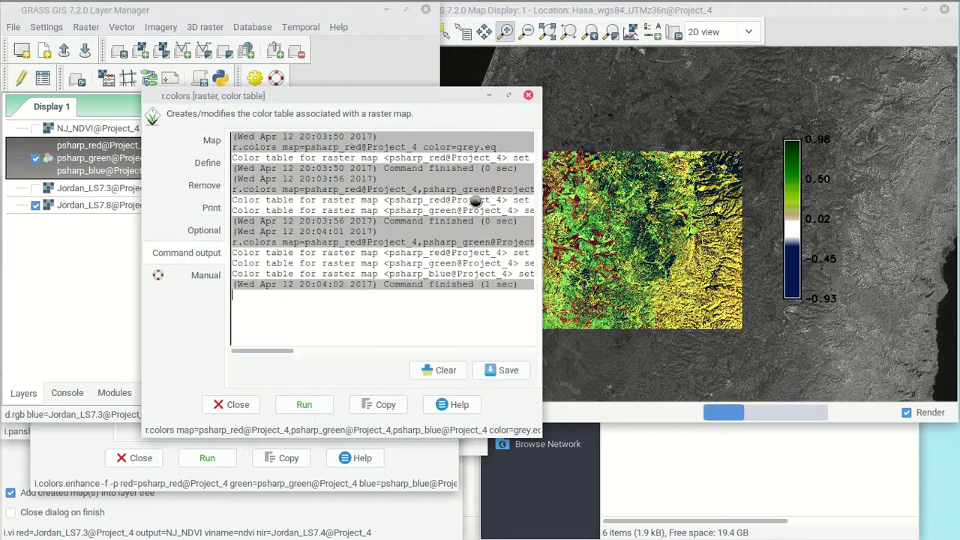
left_click(820, 20)
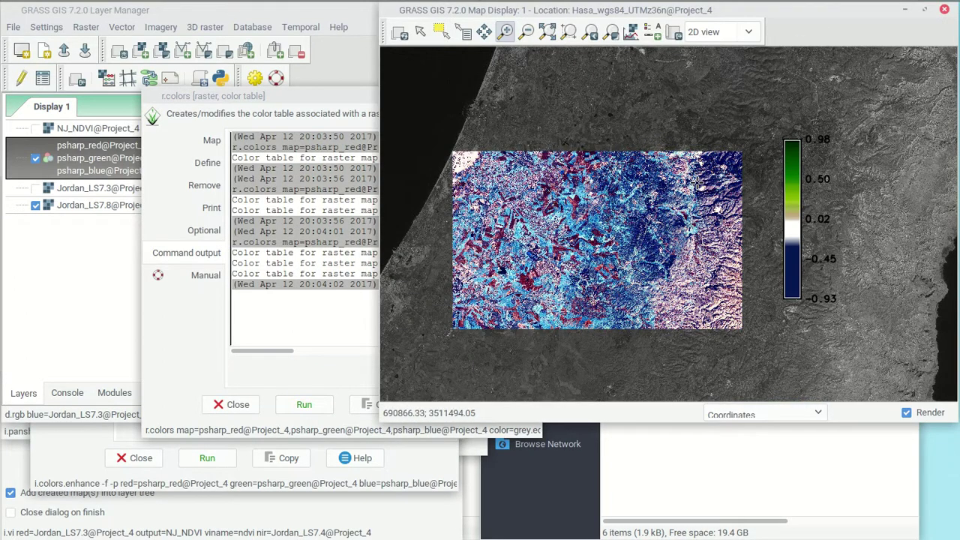
- Choose the grey color table with histogram equalization for the three psharp bands and run r.colors
left_click(210, 143)
left_click(204, 162)
left_click(433, 255)
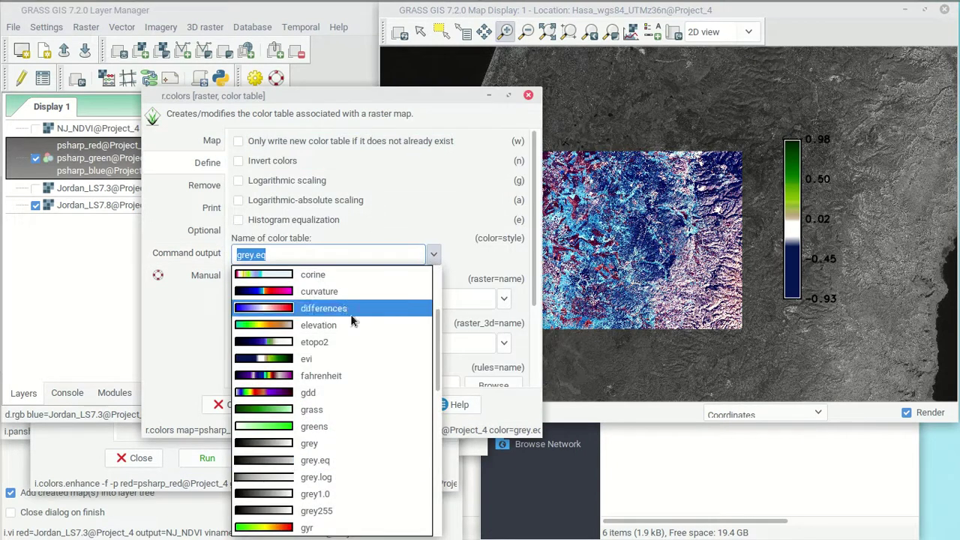
left_click(310, 443)
left_click(300, 220)
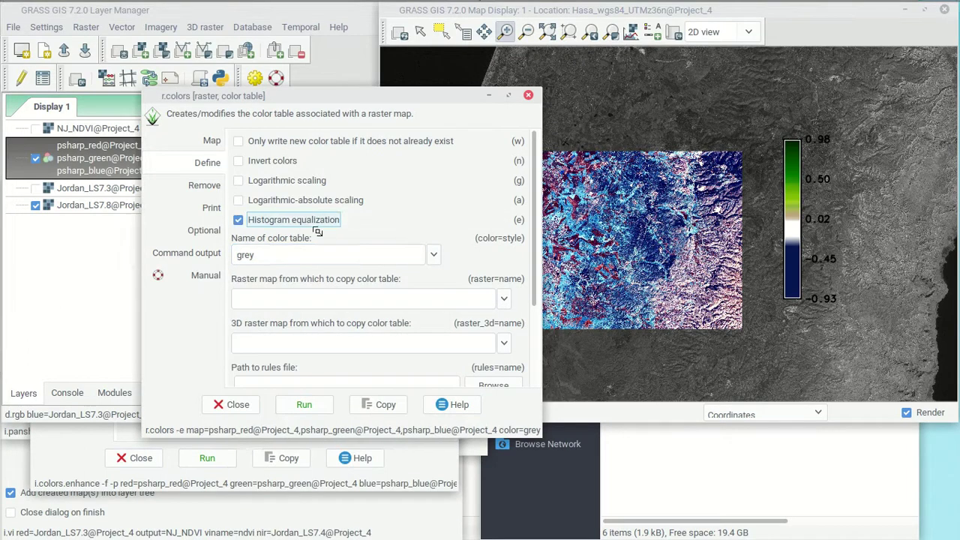
left_click(316, 404)
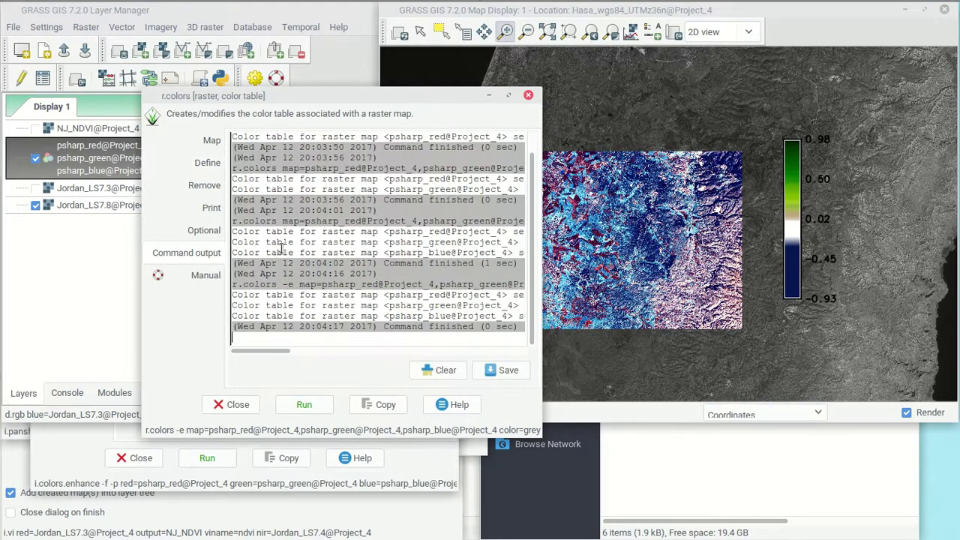
- Apply the grey1.0 color table to the three psharp bands and zoom in on the redrawn composite
left_click(198, 141)
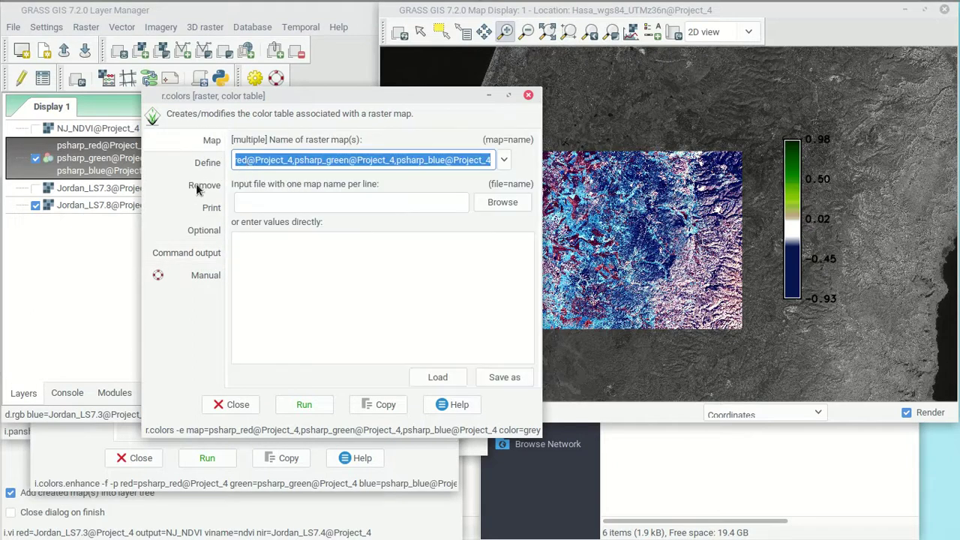
left_click(221, 165)
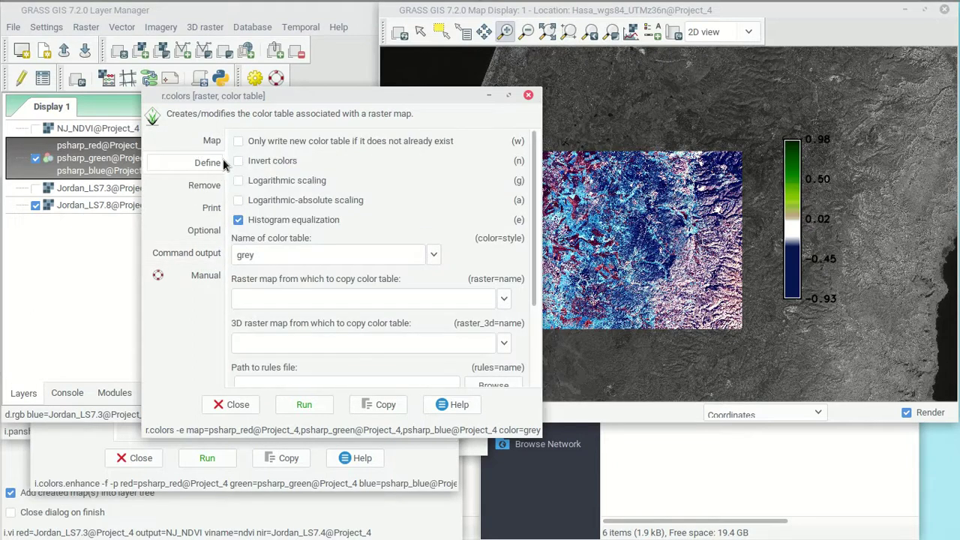
left_click(429, 253)
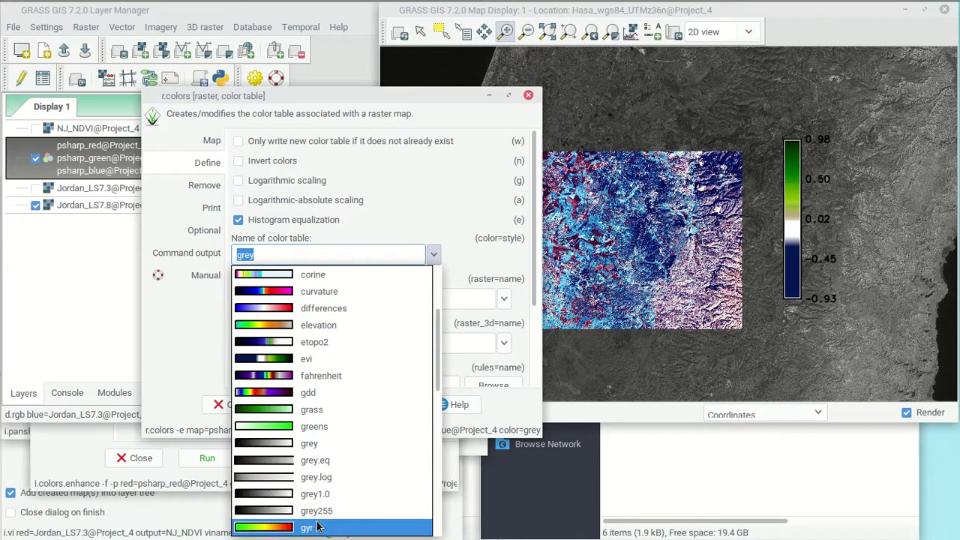
left_click(315, 495)
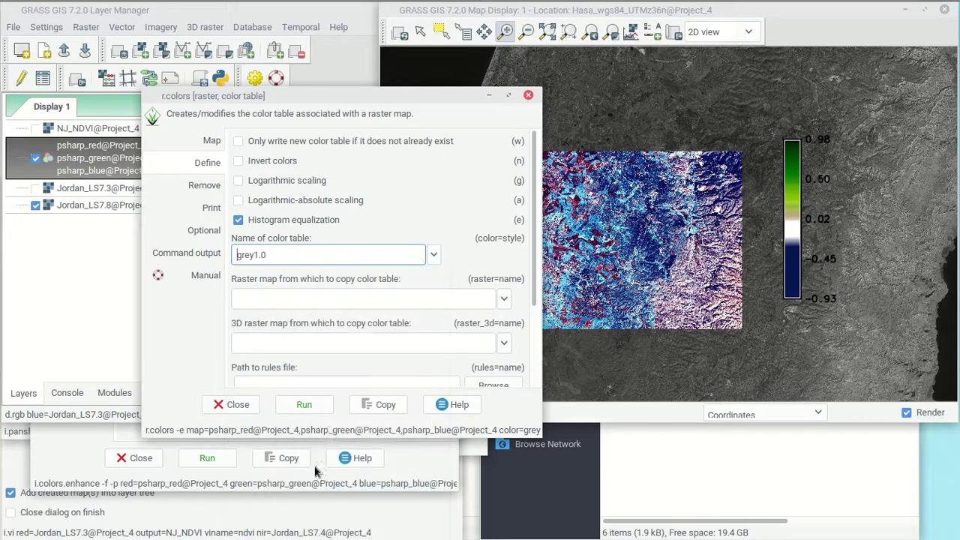
left_click(316, 409)
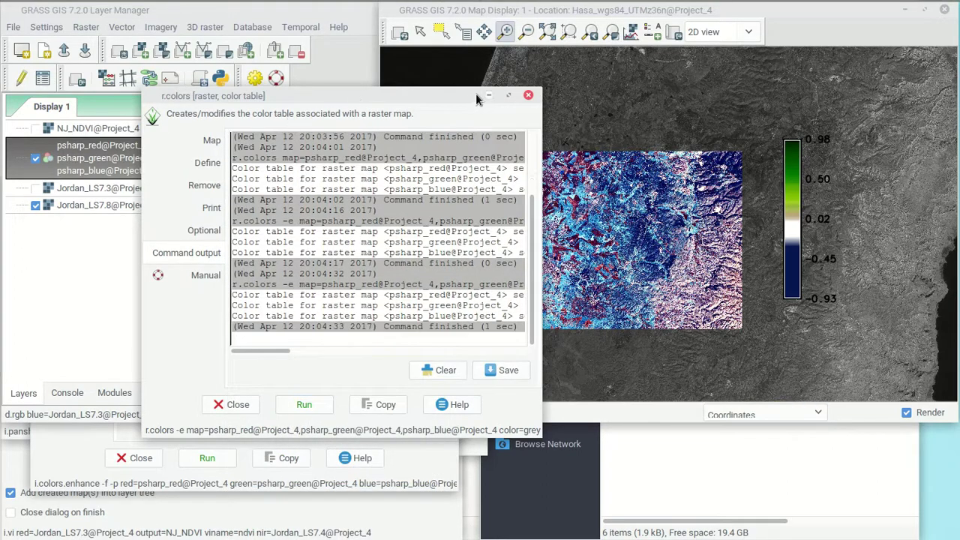
left_click_drag(416, 101, 295, 114)
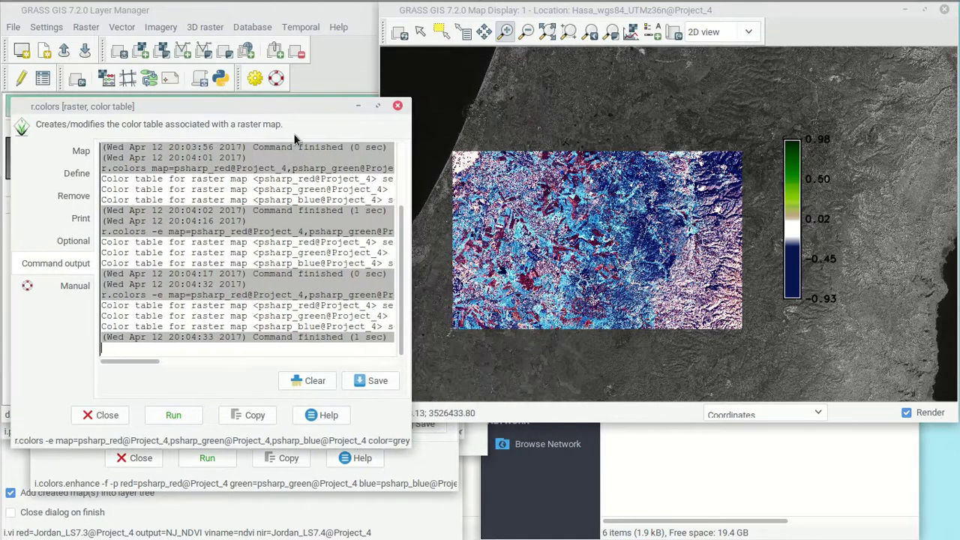
left_click(800, 29)
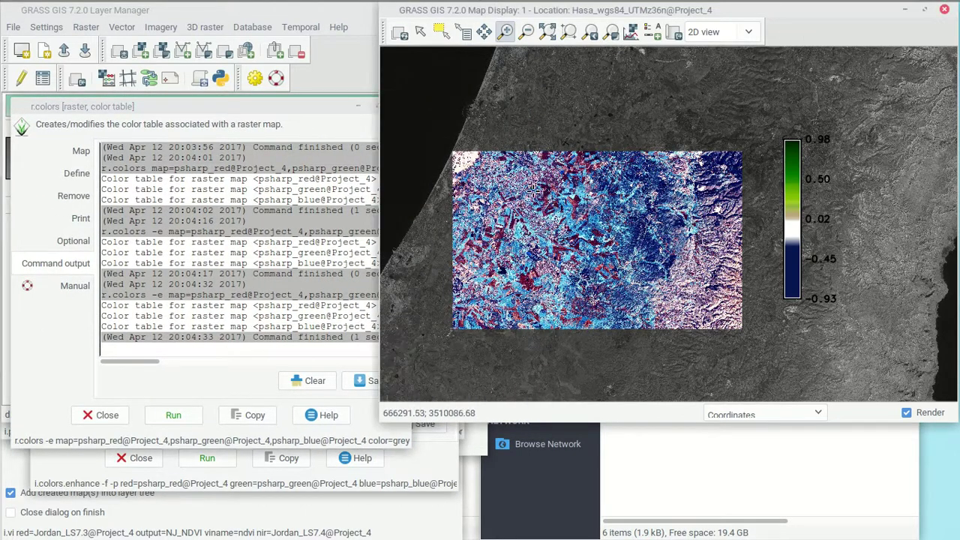
left_click_drag(480, 181, 669, 289)
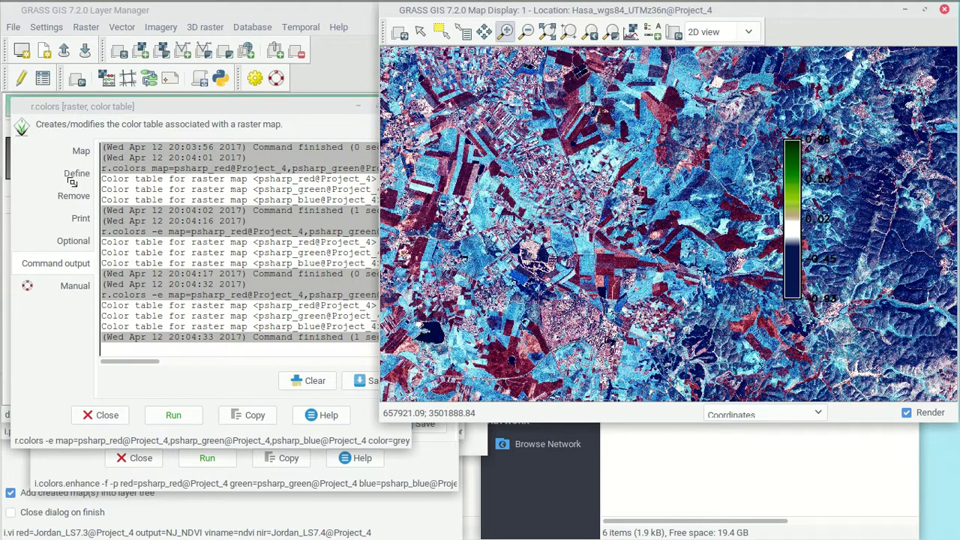
- Bring the i.pansharpen dialog back up and review its required band, output and method settings
left_click(75, 152)
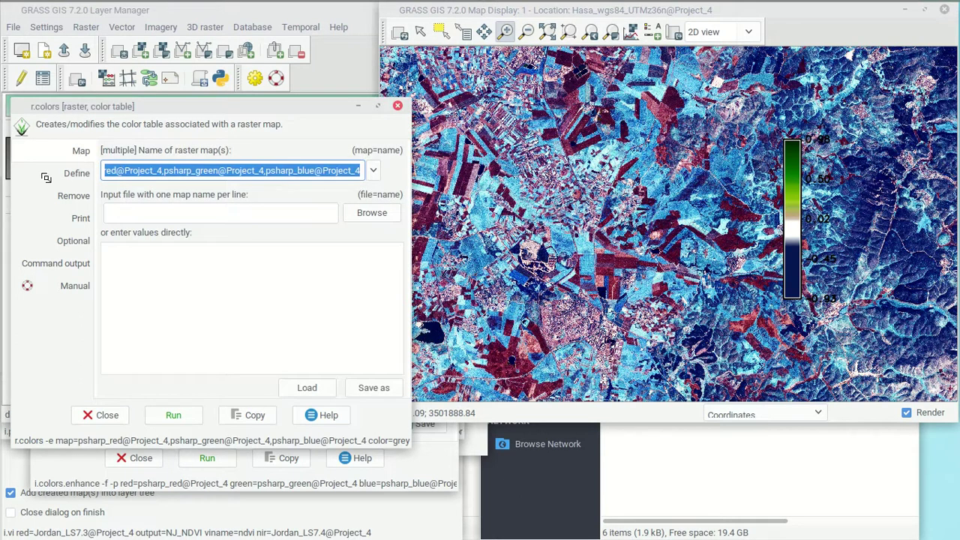
left_click_drag(223, 114, 300, 211)
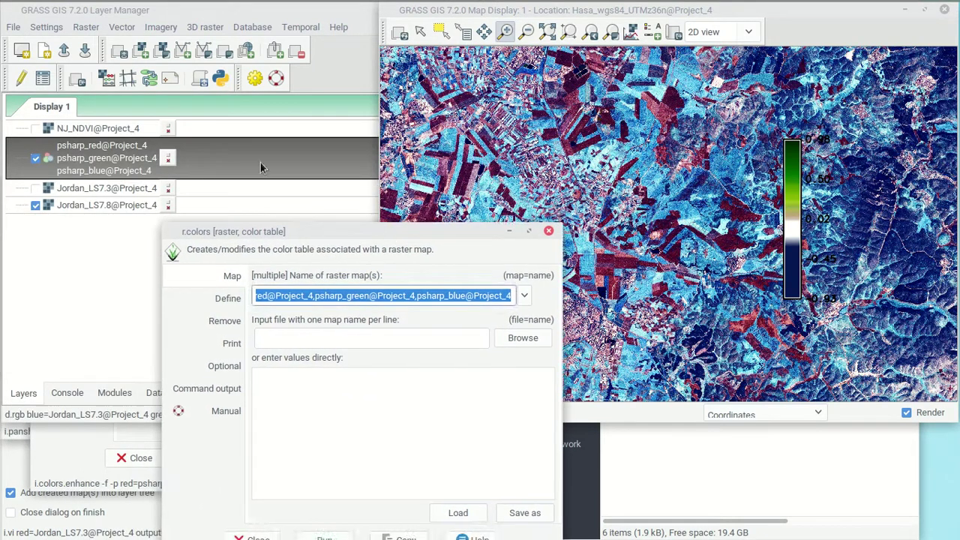
mouse_move(444, 5)
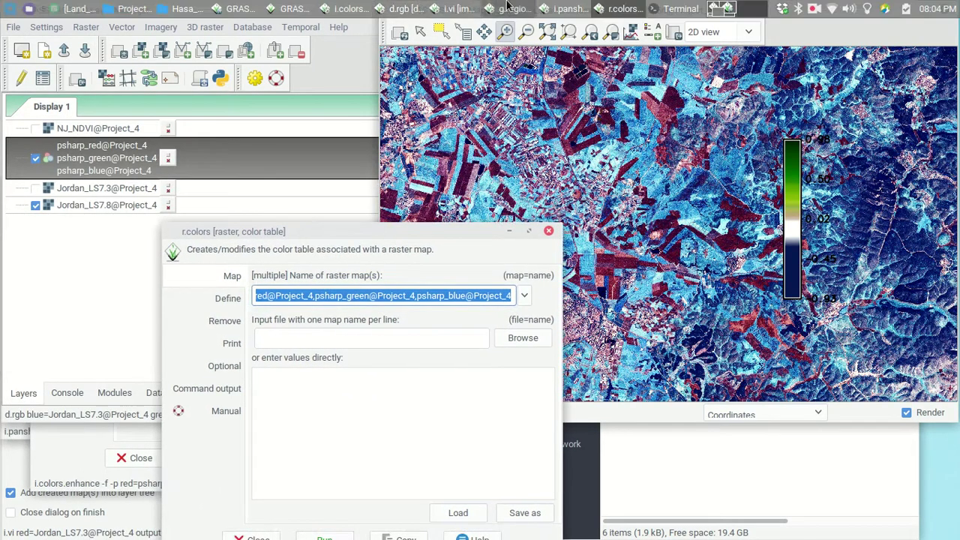
left_click(567, 8)
left_click(66, 147)
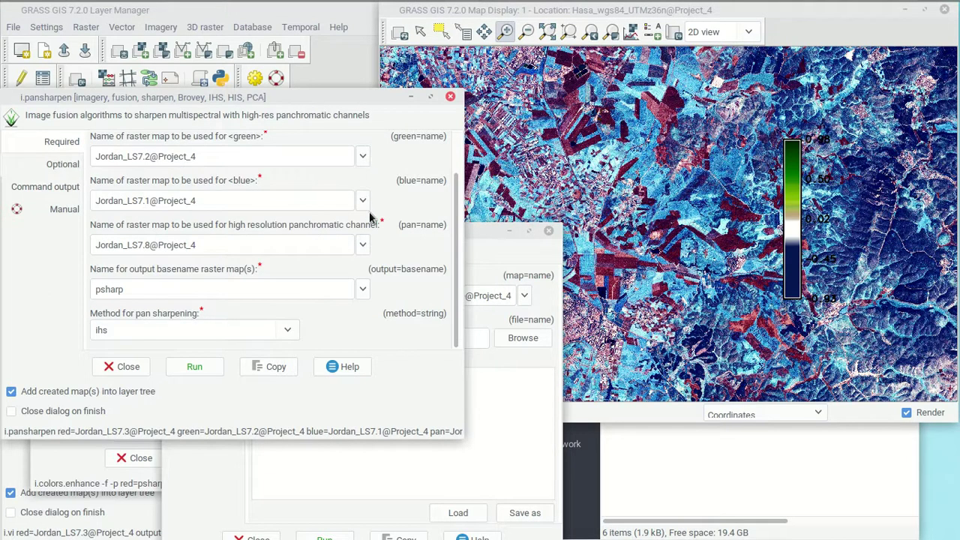
scroll(396, 216, "up", 2)
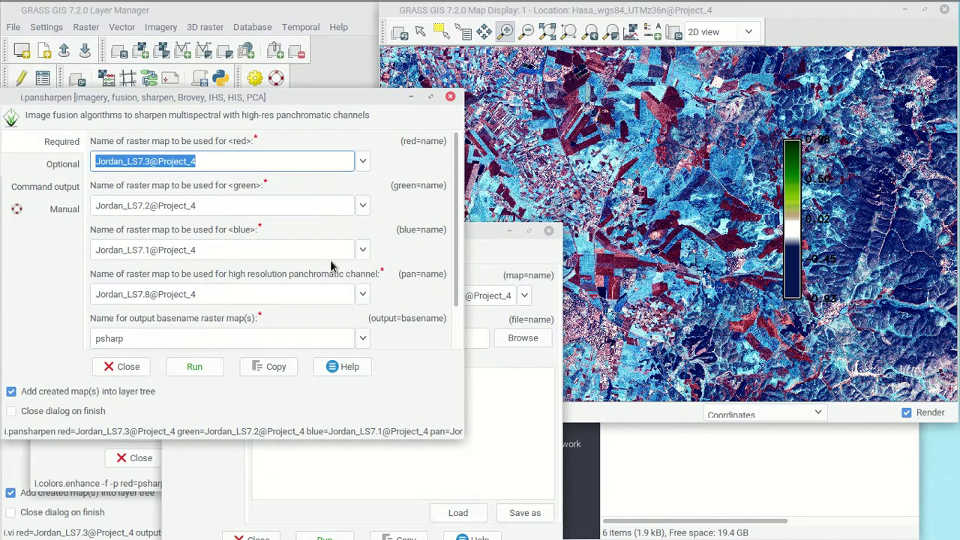
- View the NJ_NDVI layer over the full scene, and hide both it and the pan-sharpened RGB composite
left_click(914, 35)
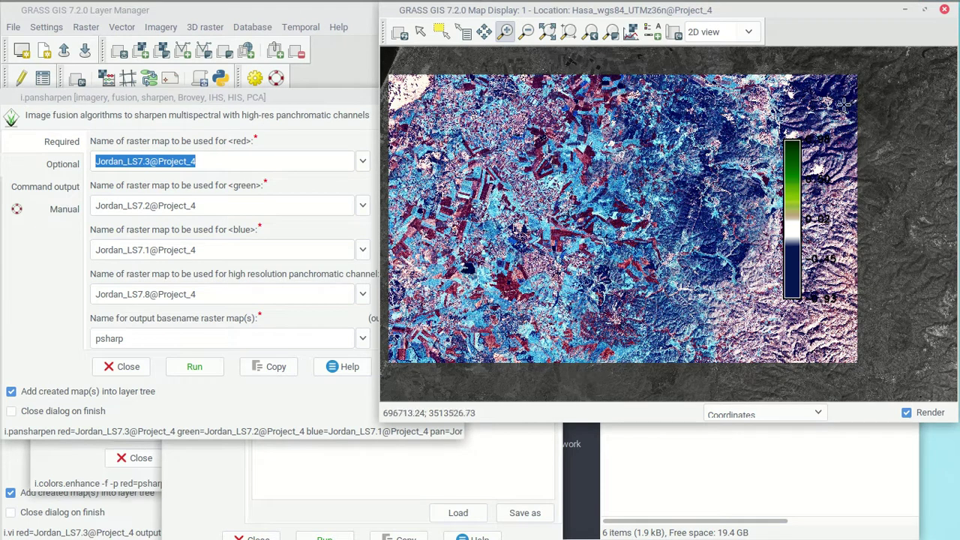
scroll(698, 216, "down", 2)
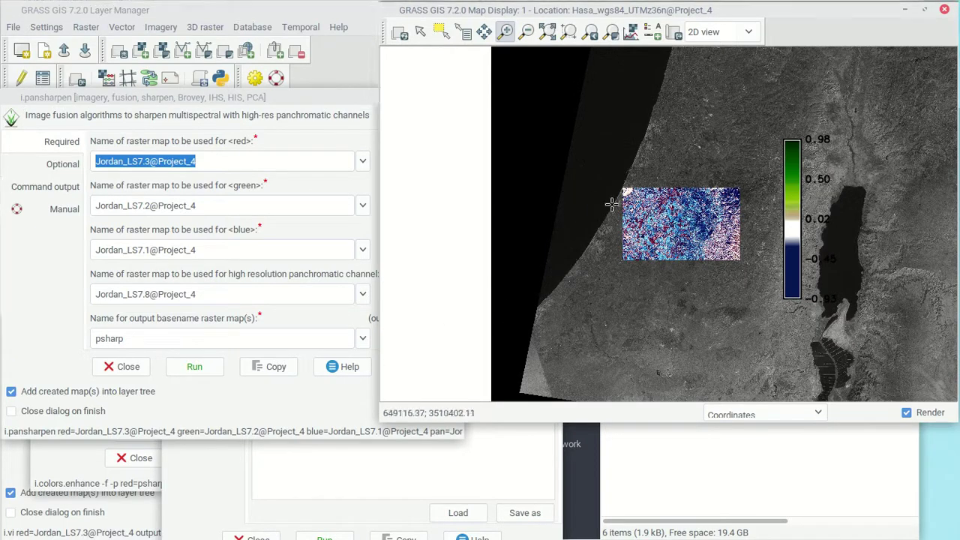
left_click(286, 51)
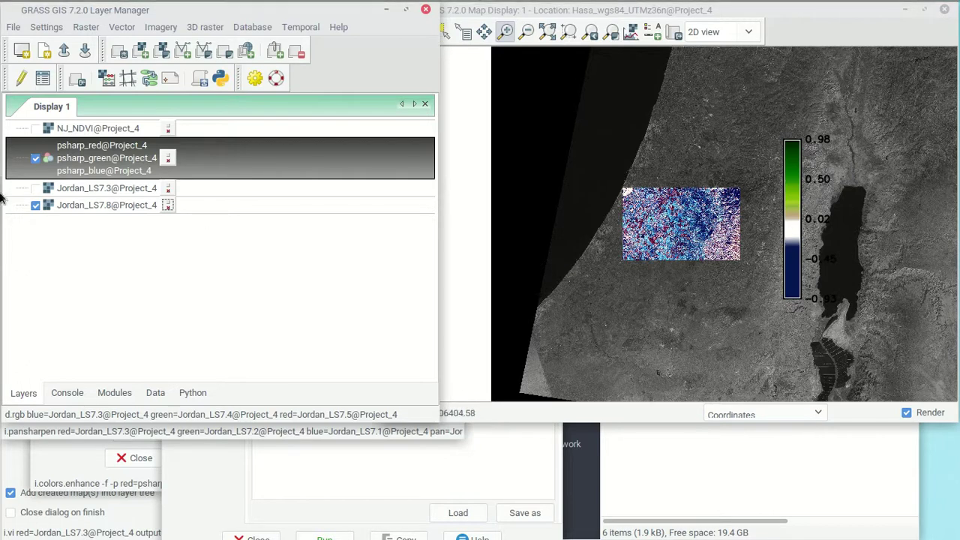
left_click(35, 129)
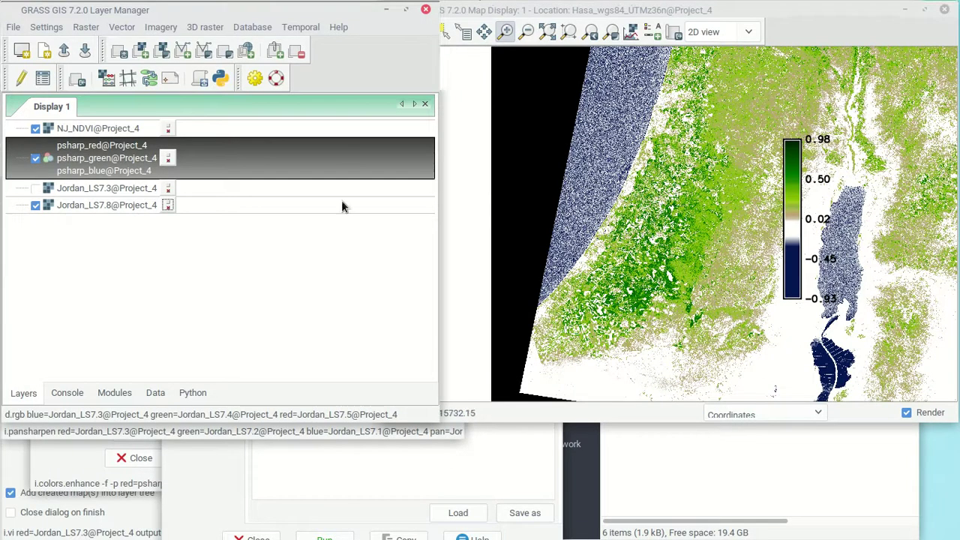
left_click(35, 158)
left_click(35, 129)
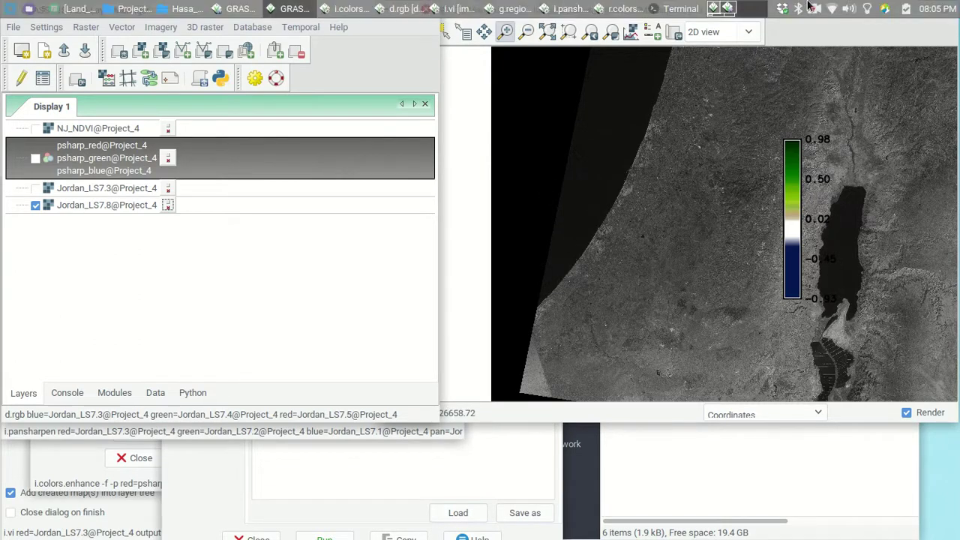
left_click(814, 9)
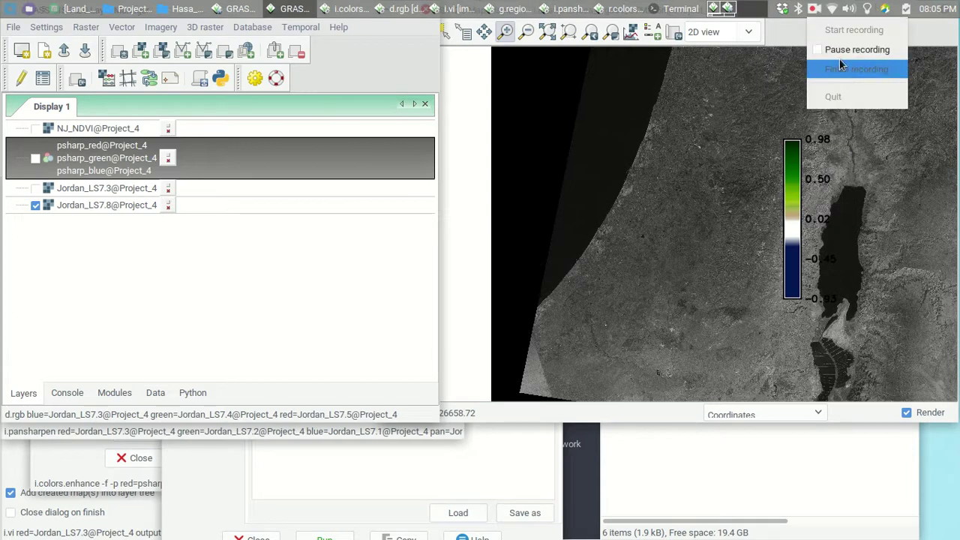